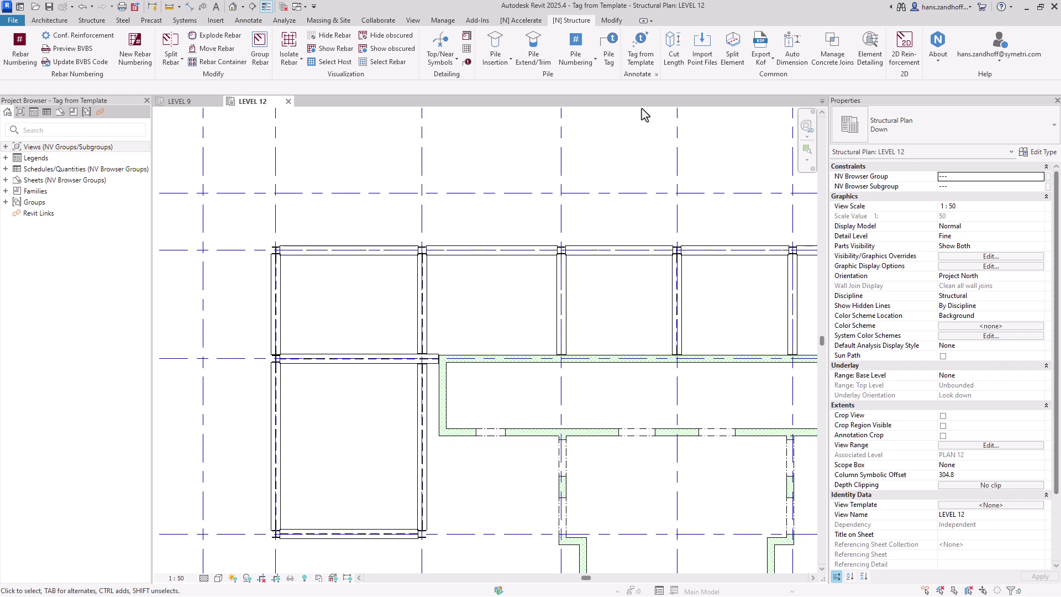
Choose the cloud template NVTag2025SE - Plan Down.rvt as the source in the Tag from Template settings.
click(657, 75)
drag(501, 250, 512, 157)
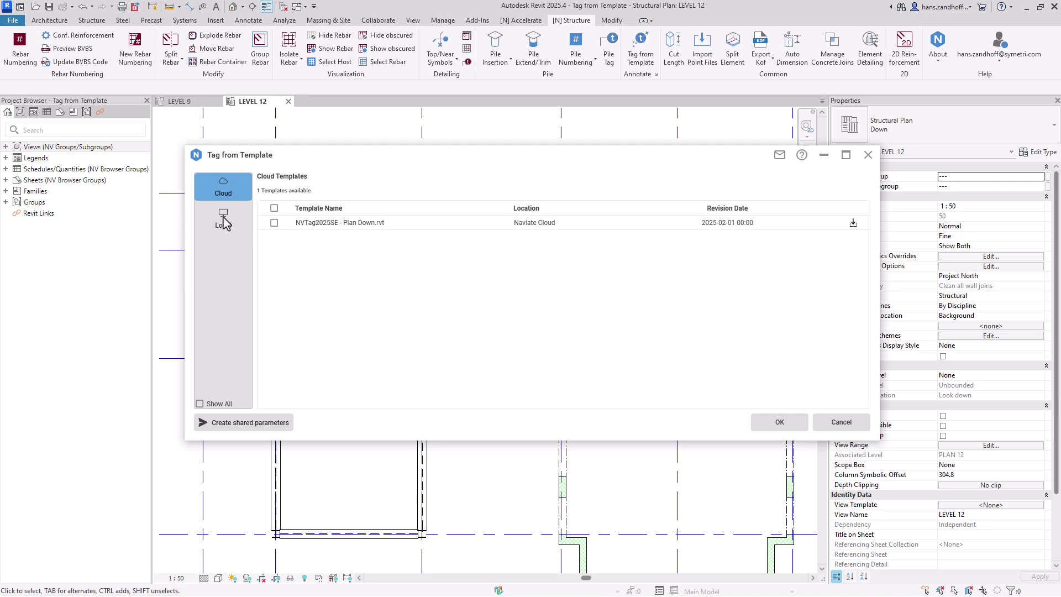
click(274, 224)
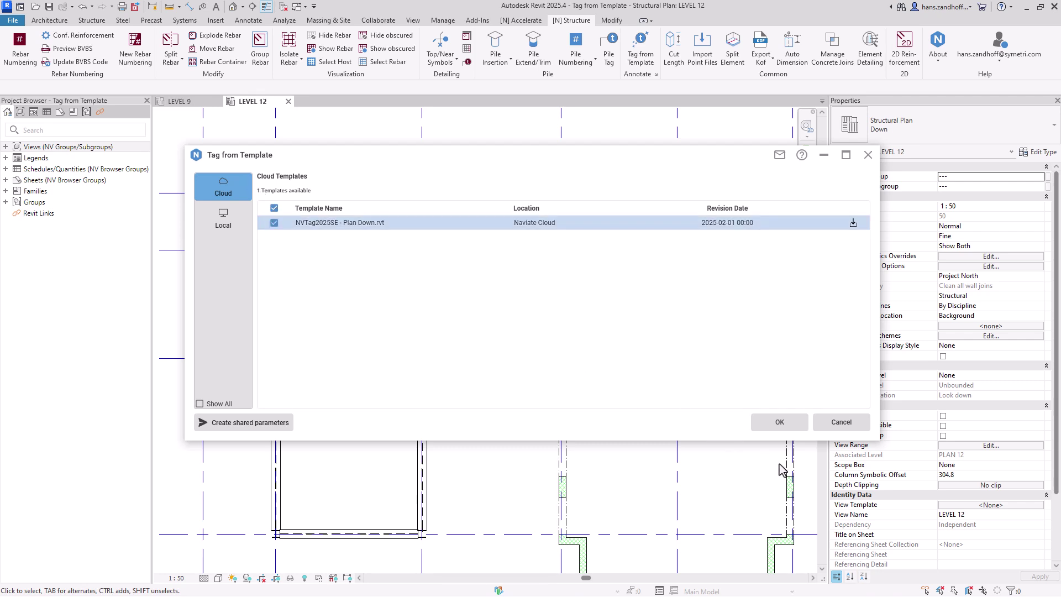
click(766, 428)
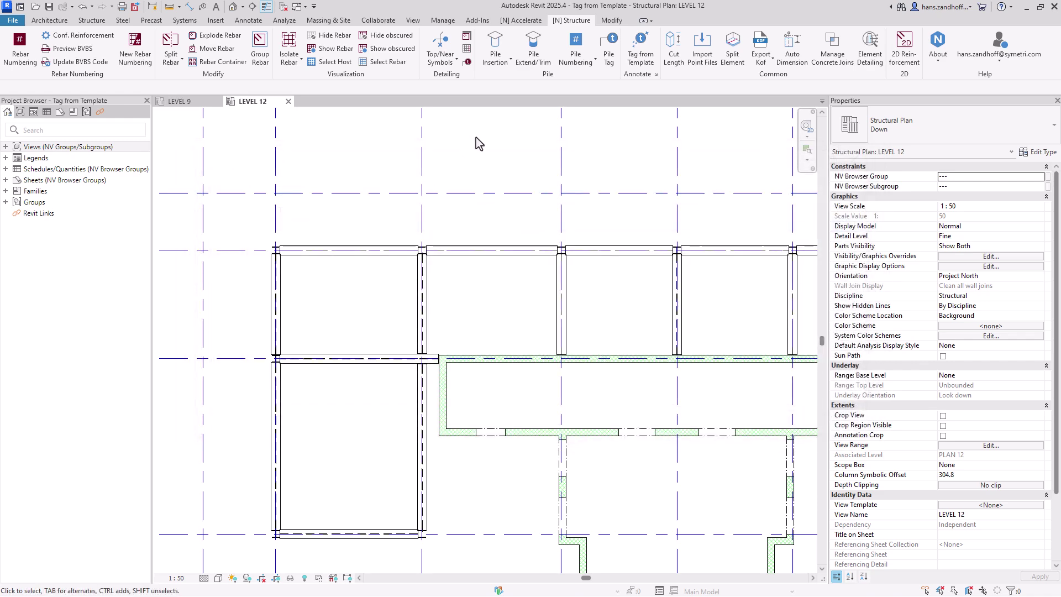
Run Tag from Template on the LEVEL 12 plan and review the not tagged elements listed in its report.
click(649, 62)
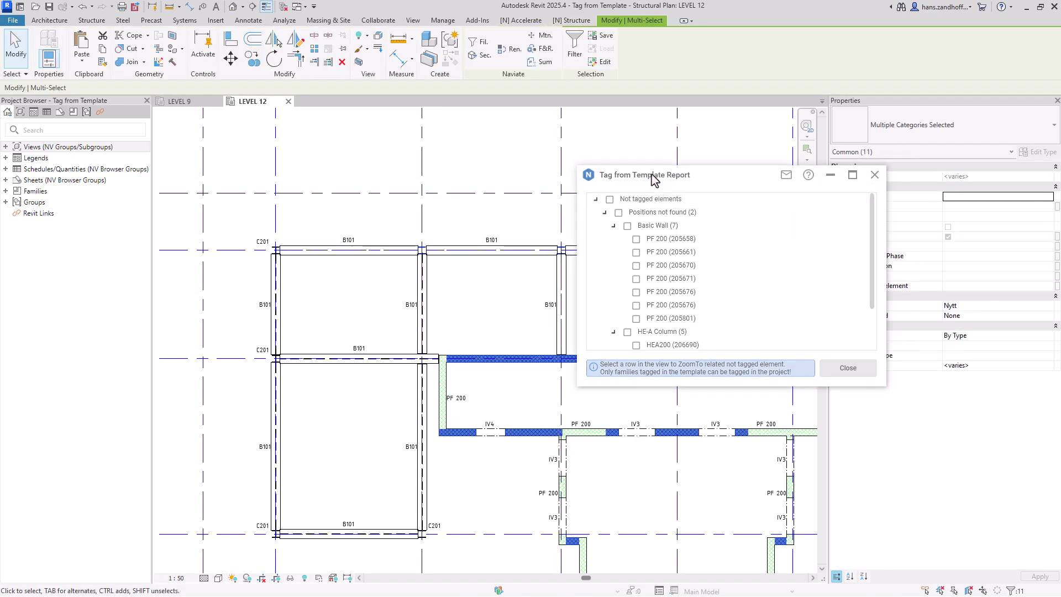
drag(646, 176, 617, 120)
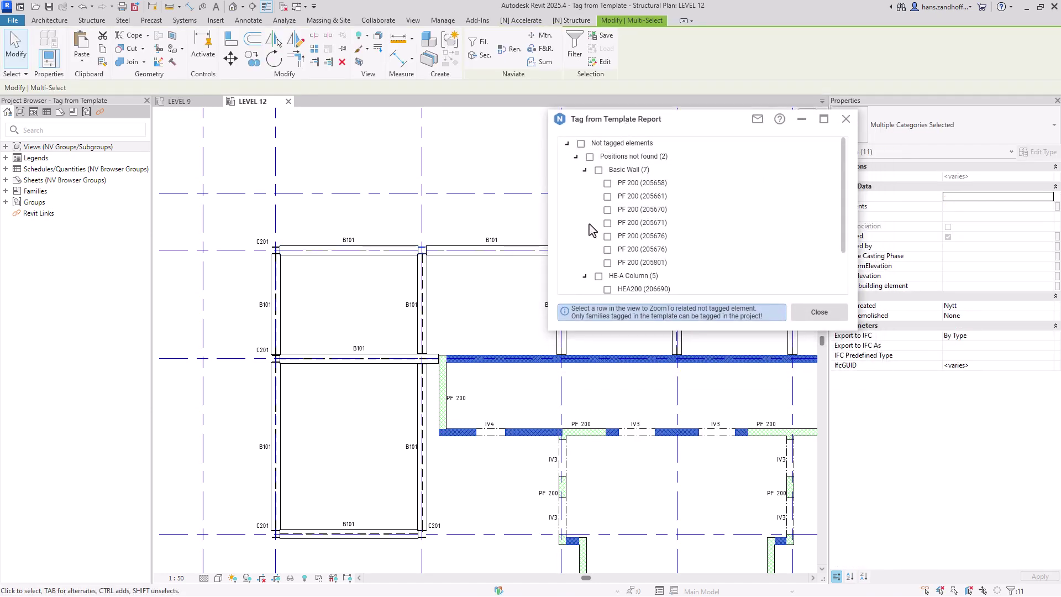
scroll(590, 232, down, 2)
scroll(589, 230, up, 2)
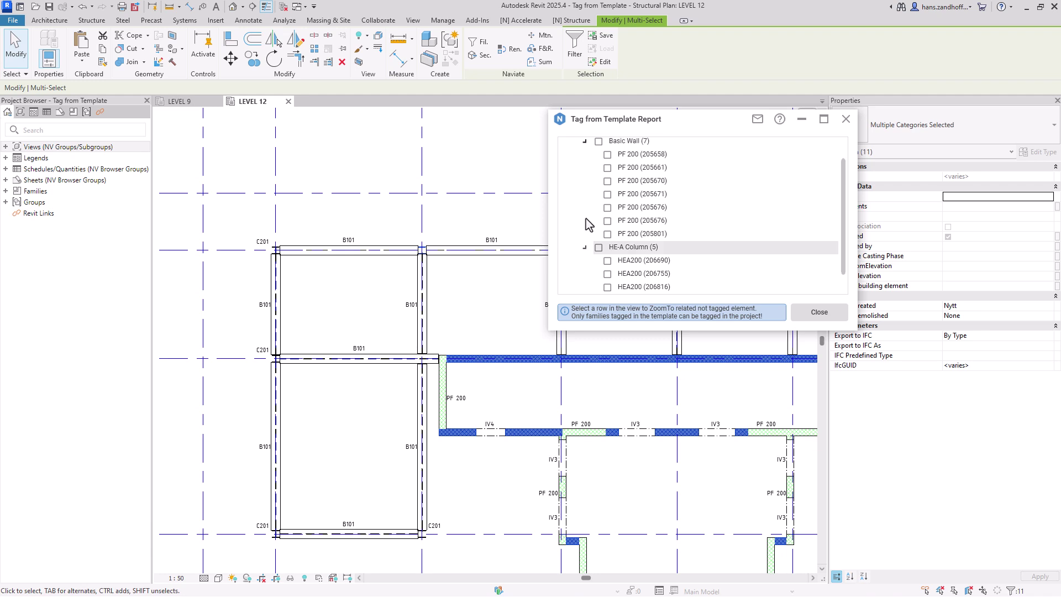
scroll(590, 186, down, 2)
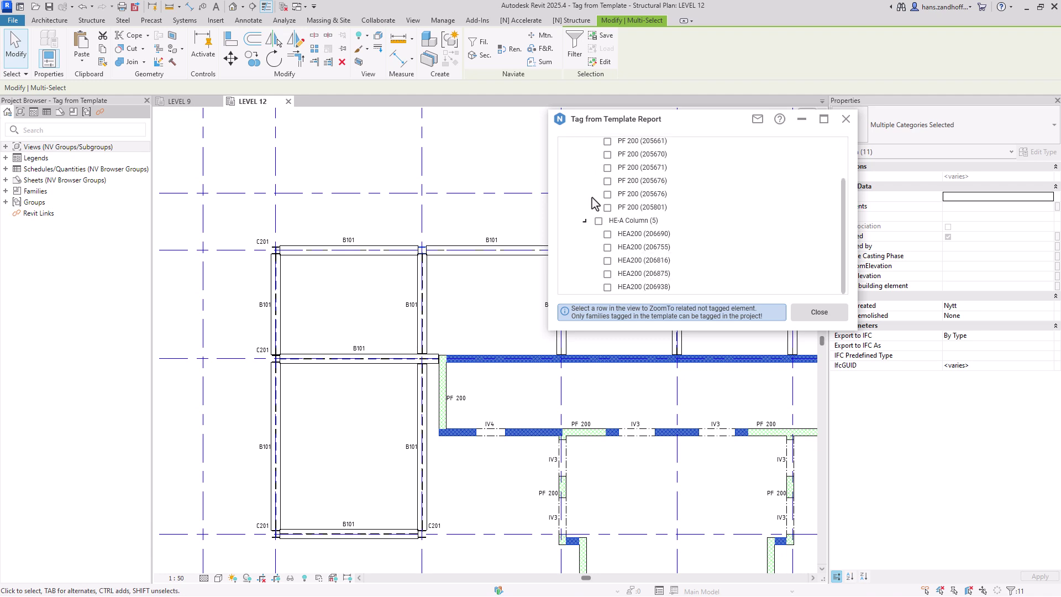
Select the HE-A Column group in the report and temporarily isolate those columns in the plan.
click(598, 221)
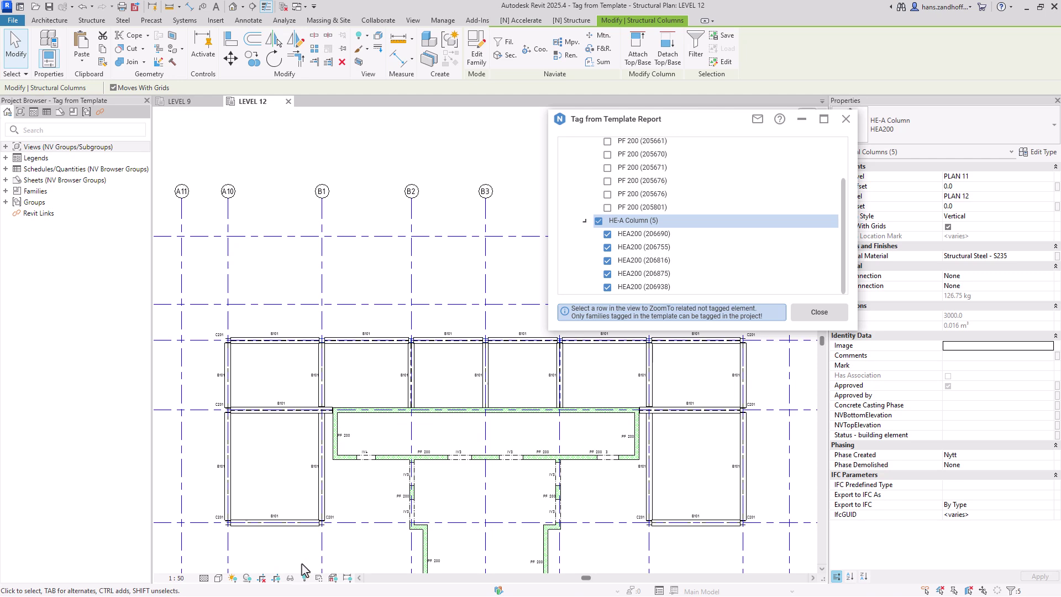
click(290, 578)
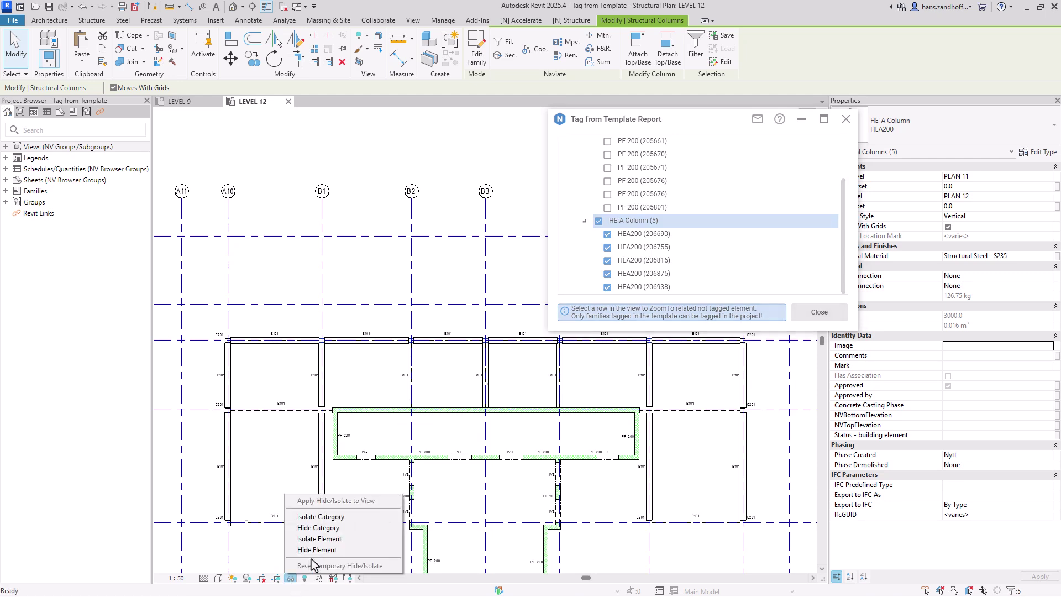
click(342, 539)
key(Escape)
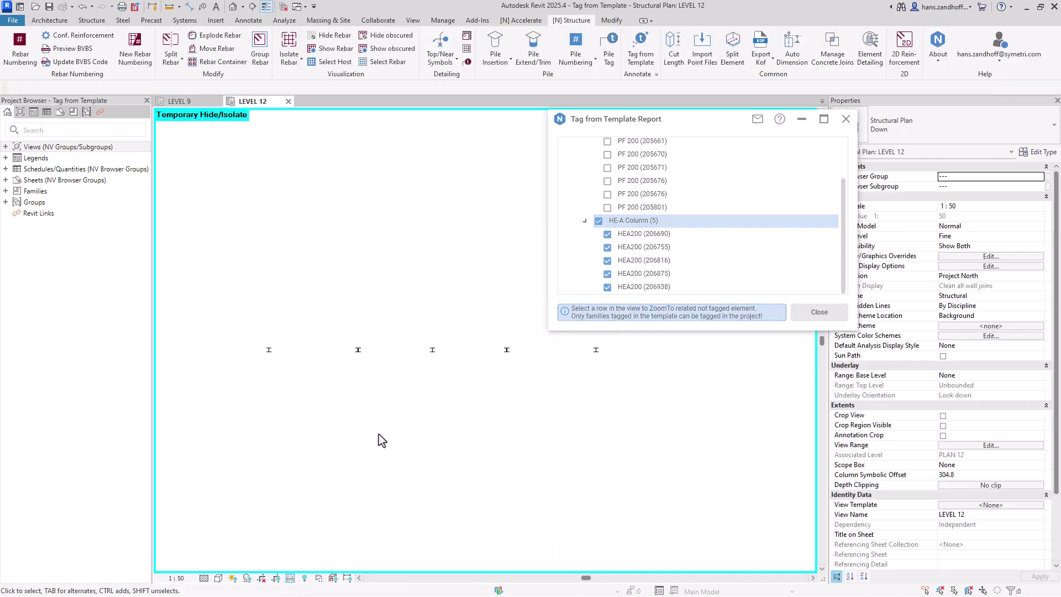
middle_drag(379, 438, 393, 456)
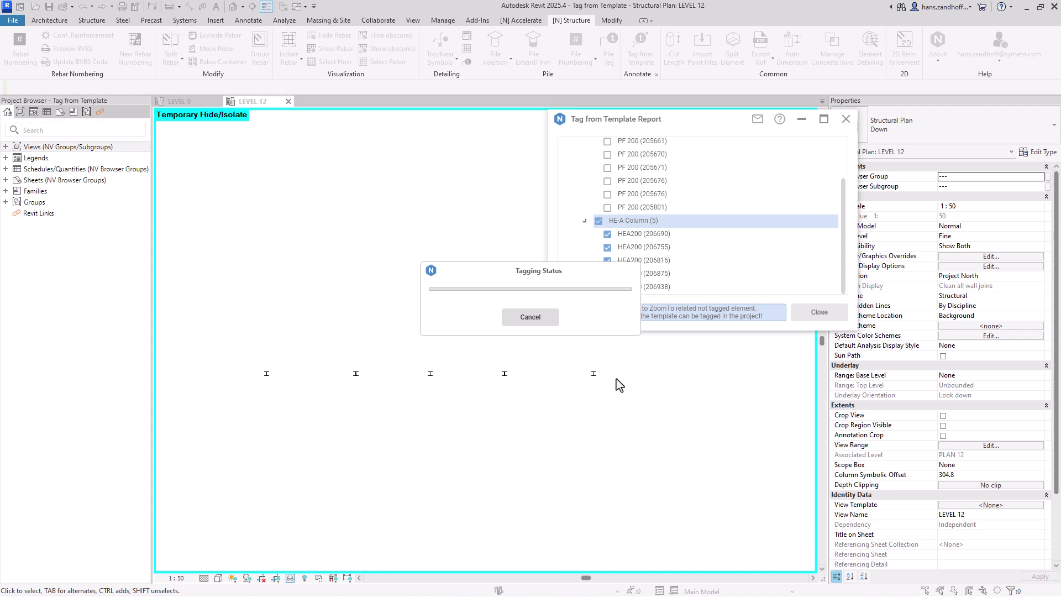
Close the Tag from Template report and reset the temporary hide/isolate in the LEVEL 12 plan.
click(819, 313)
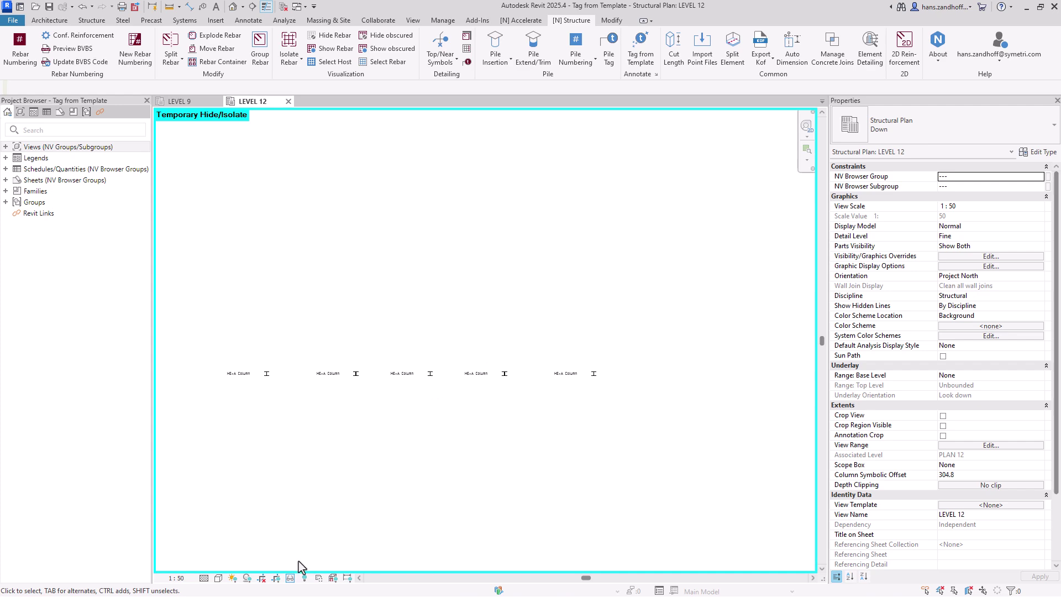
click(291, 578)
click(322, 566)
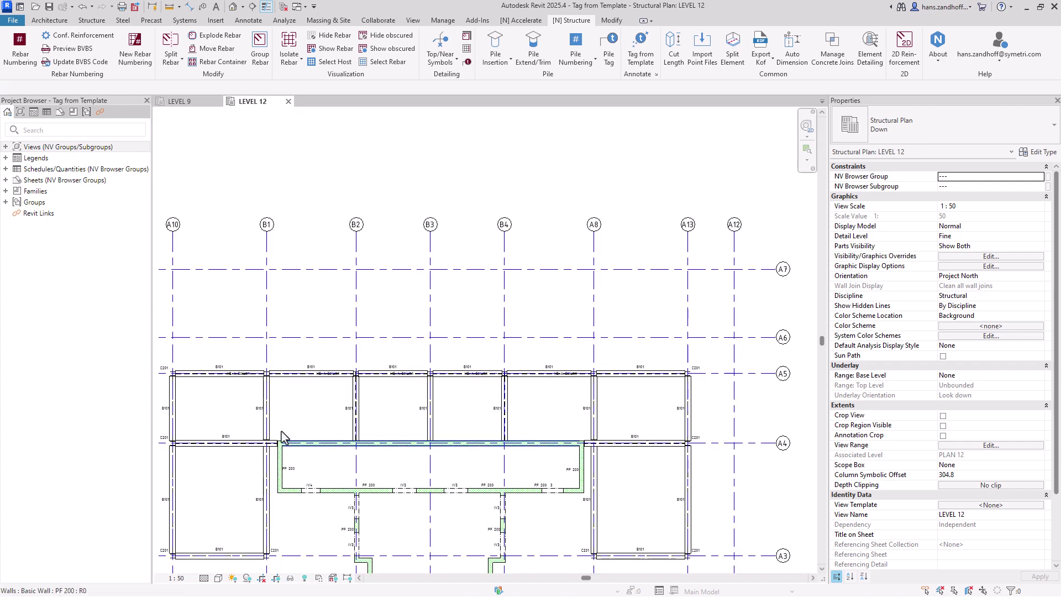
Move the HE-A Column tags at grids B1, B2 and B3 off the beams to just above them along grid A5.
scroll(267, 374, up, 5)
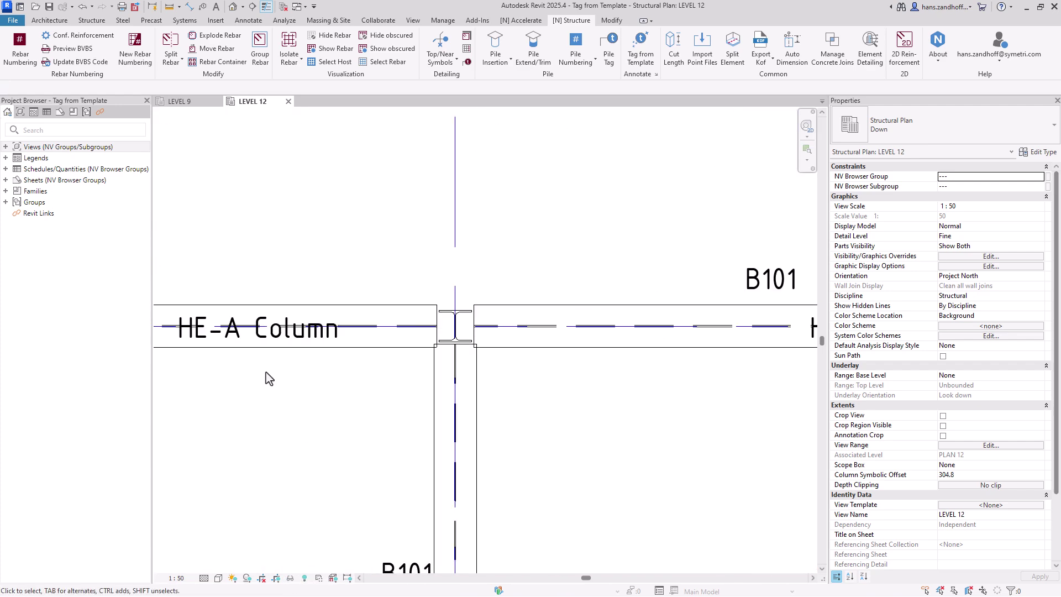
click(283, 339)
drag(284, 339, 357, 293)
scroll(628, 334, down, 3)
scroll(466, 343, up, 4)
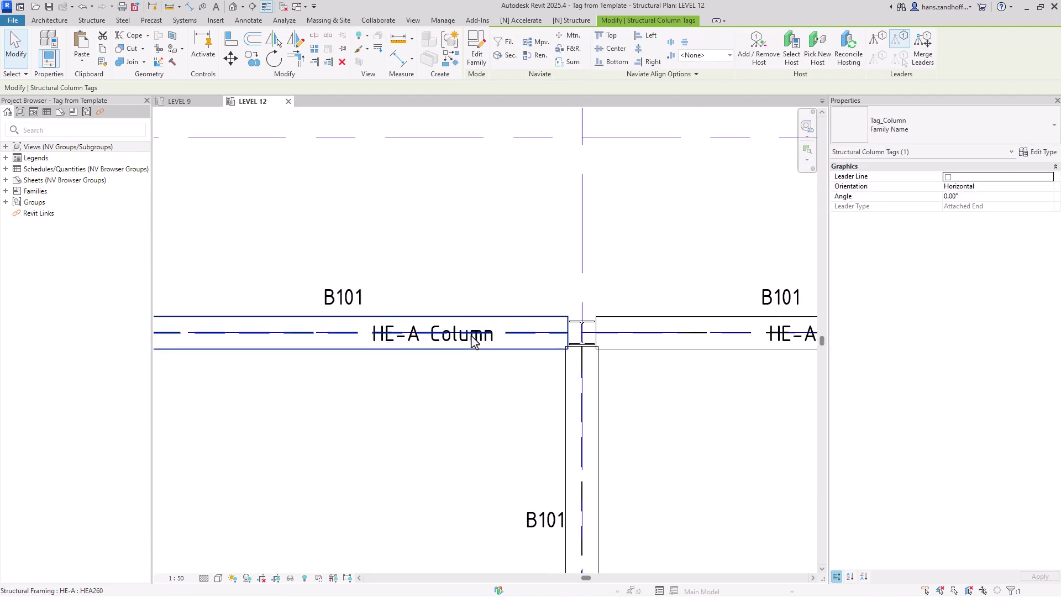
click(429, 351)
drag(429, 351, 543, 293)
scroll(502, 311, down, 1)
scroll(503, 312, down, 3)
scroll(568, 386, up, 3)
click(466, 330)
scroll(543, 292, down, 3)
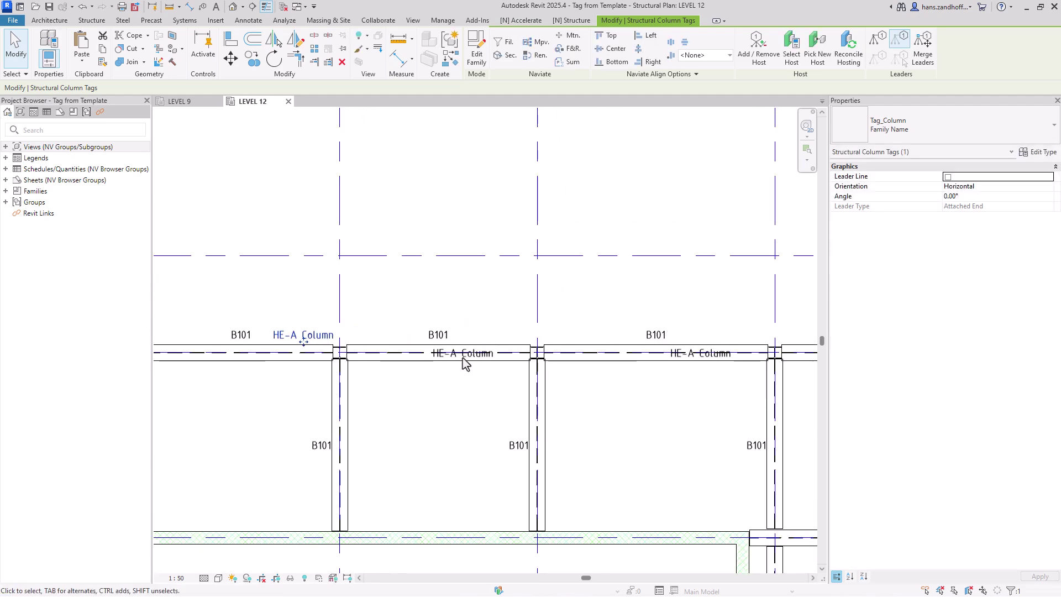
Move the HE-A Column tags at grids B4 and A8 above the grid A5 beams, in line with the B101 tags.
scroll(491, 370, up, 2)
click(474, 398)
scroll(465, 373, up, 3)
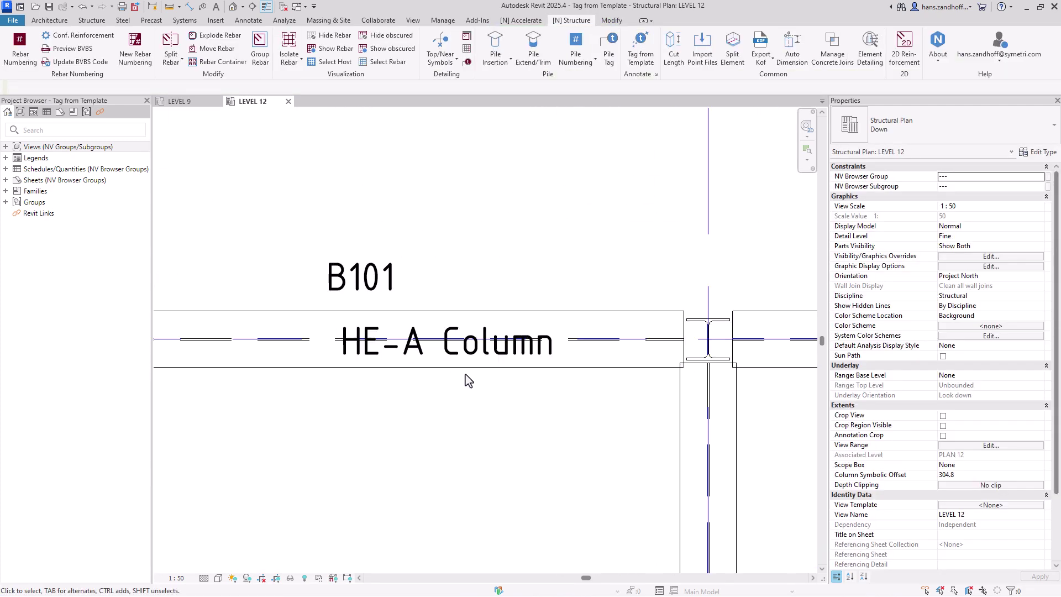
click(475, 363)
drag(483, 360, 571, 302)
scroll(652, 343, down, 3)
scroll(450, 357, up, 3)
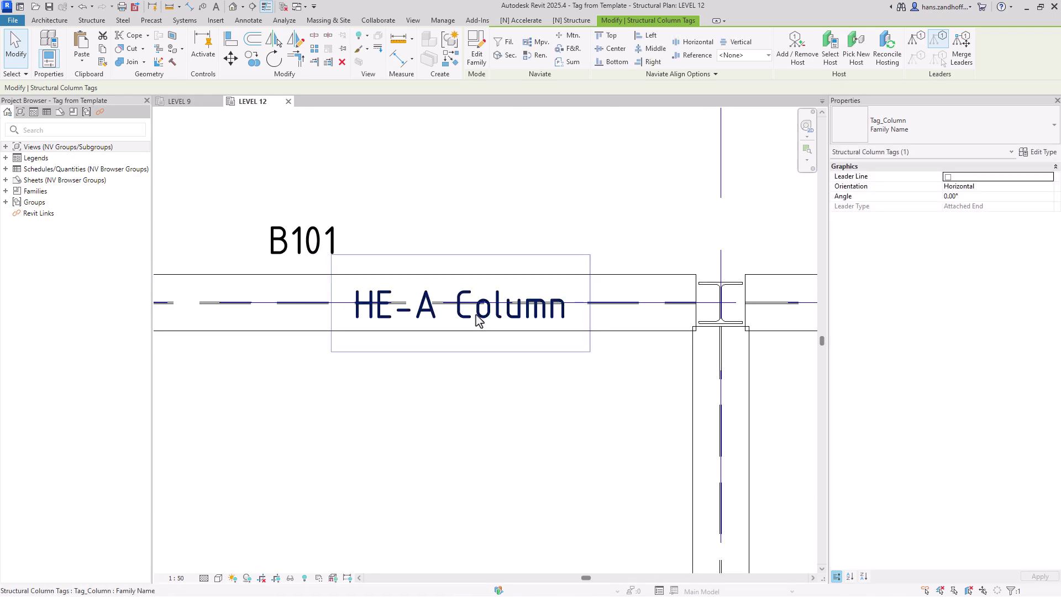
drag(465, 329, 586, 268)
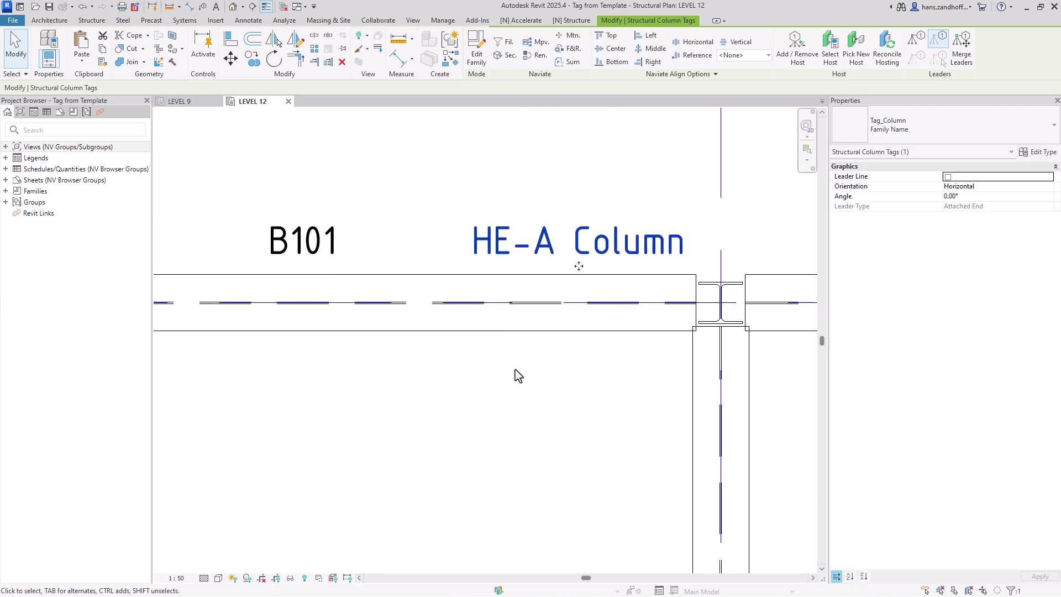
click(513, 374)
scroll(533, 286, down, 4)
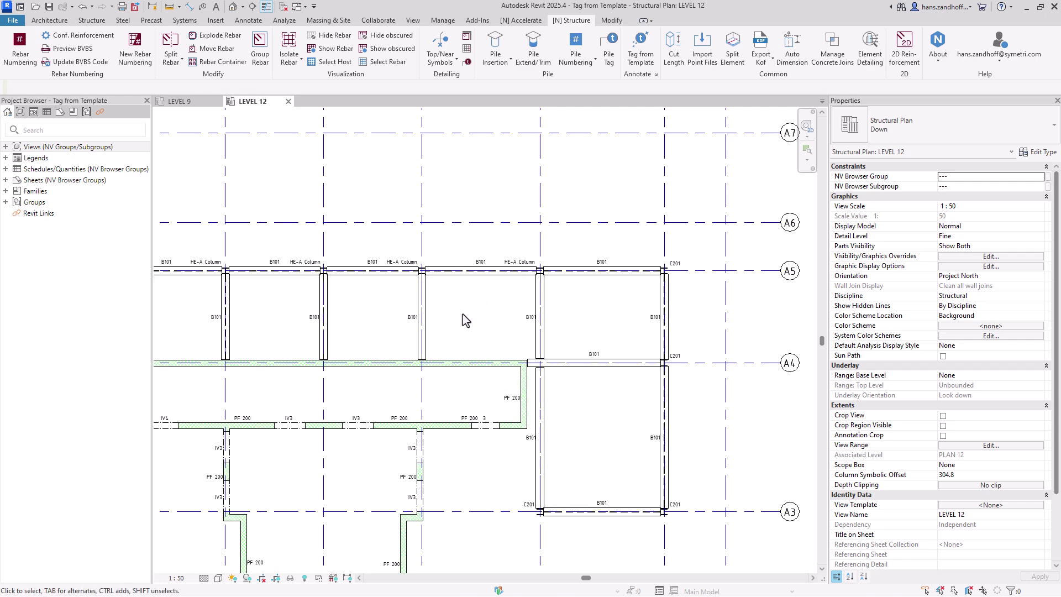
middle_drag(464, 253, 477, 349)
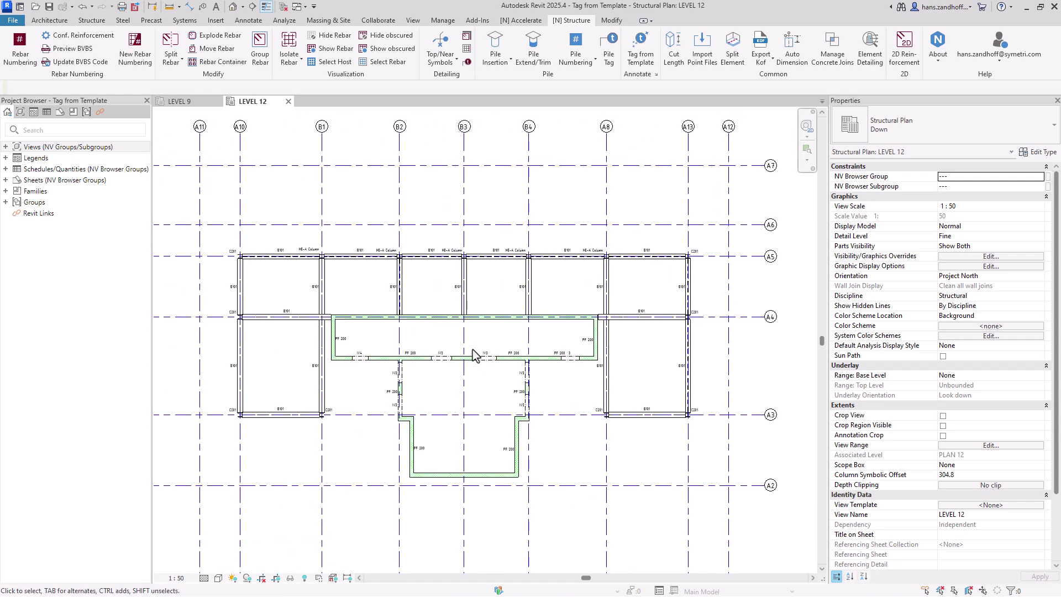
Close the LEVEL 12 plan and examine the foundations and piles in the LEVEL 9 plan.
click(287, 102)
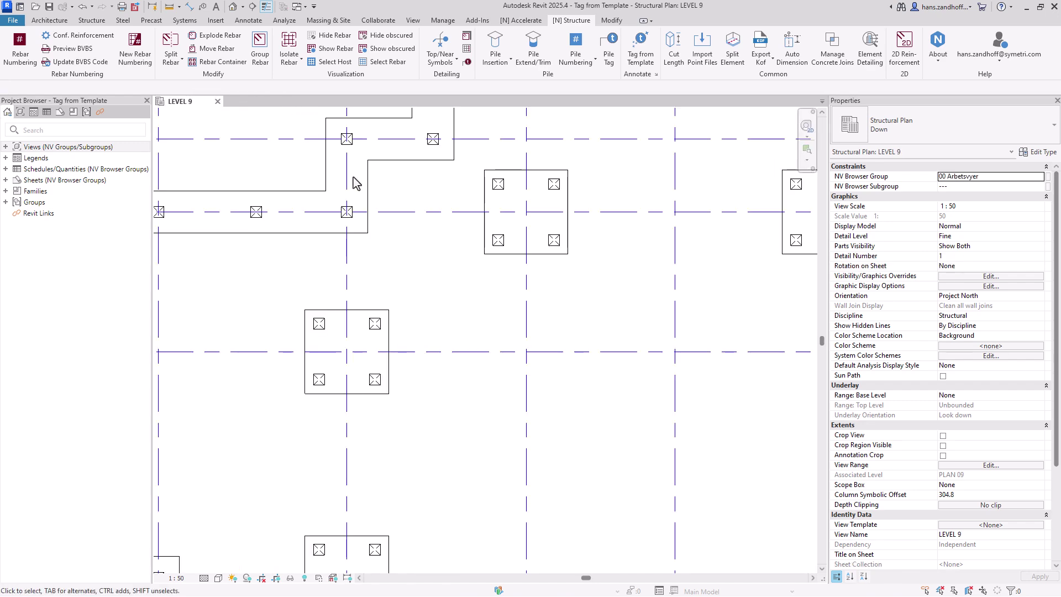
scroll(464, 265, down, 2)
middle_drag(409, 324, 473, 237)
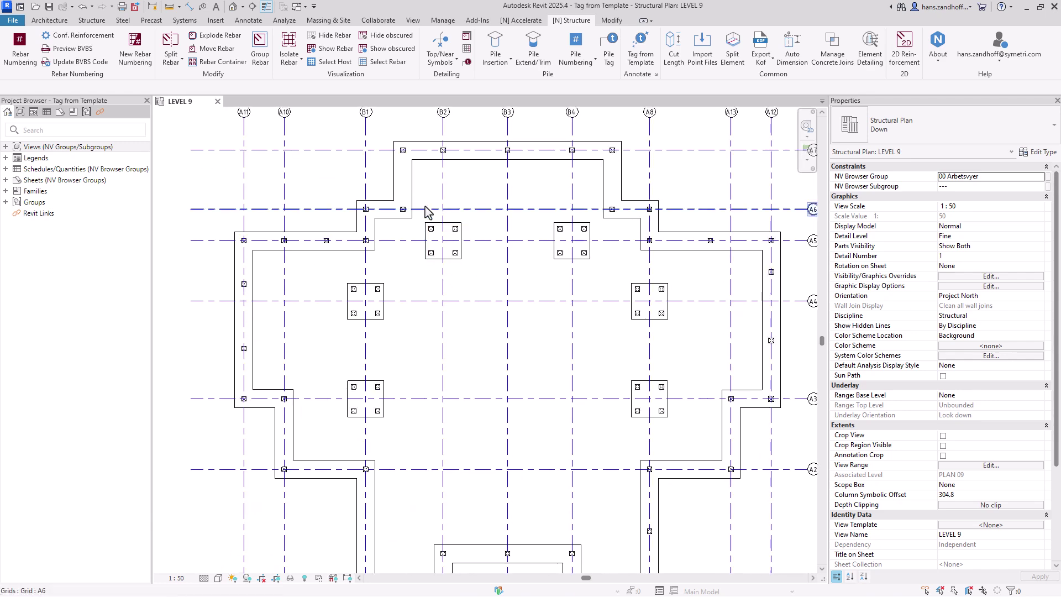
scroll(455, 232, up, 4)
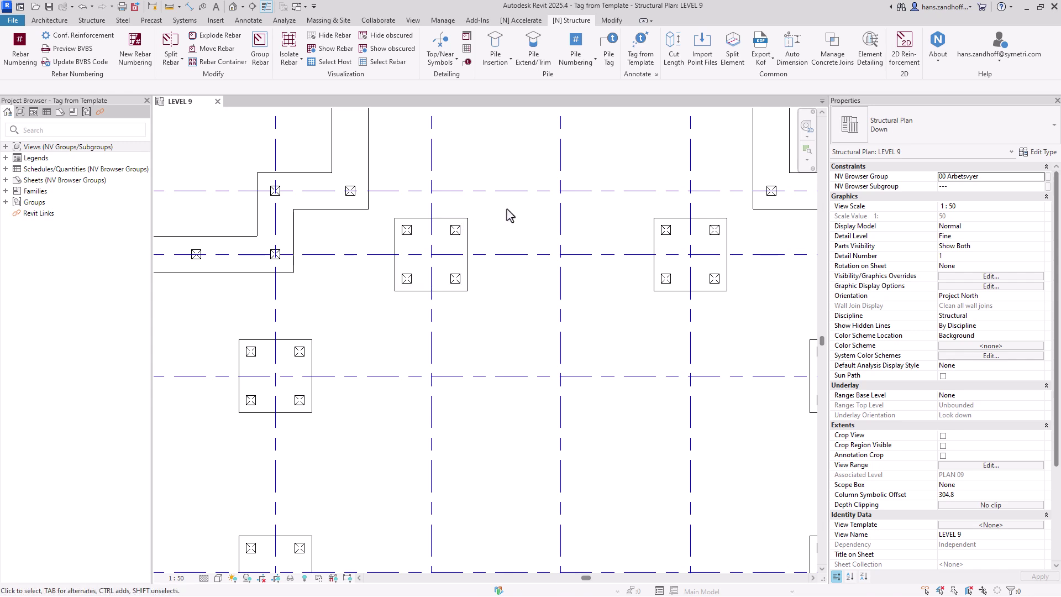
middle_drag(489, 216, 469, 237)
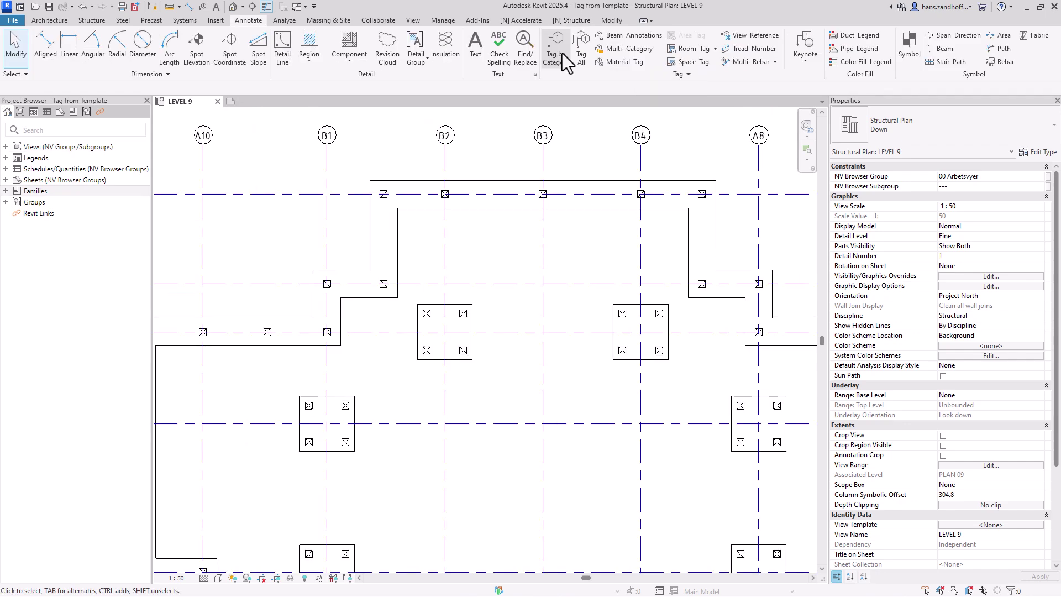
Tag by category, with a leader line, the upper-right pile of the foundation at grids B2 and A5.
click(558, 50)
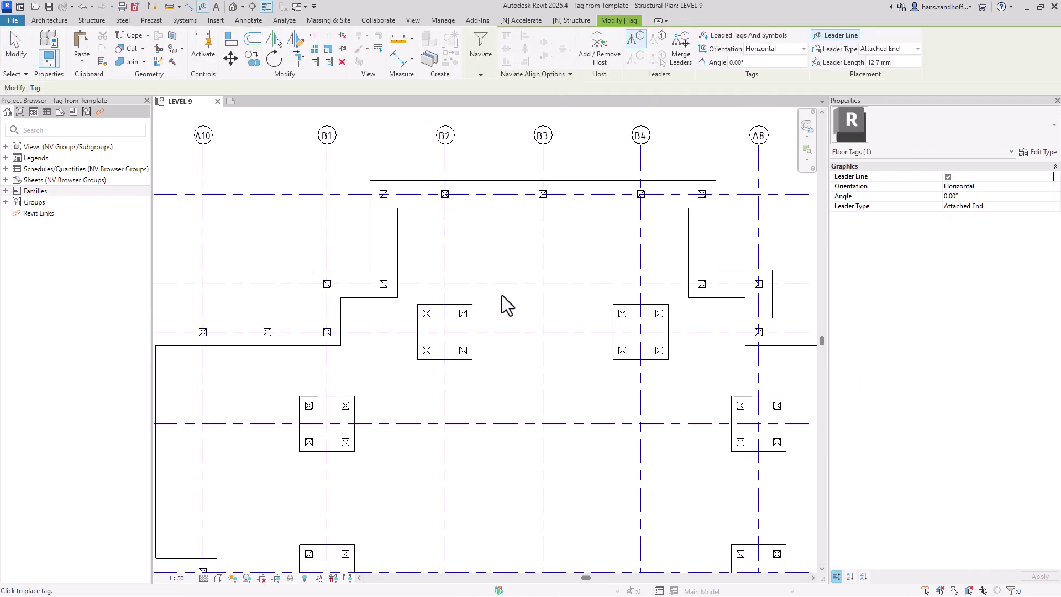
scroll(488, 317, up, 2)
click(454, 315)
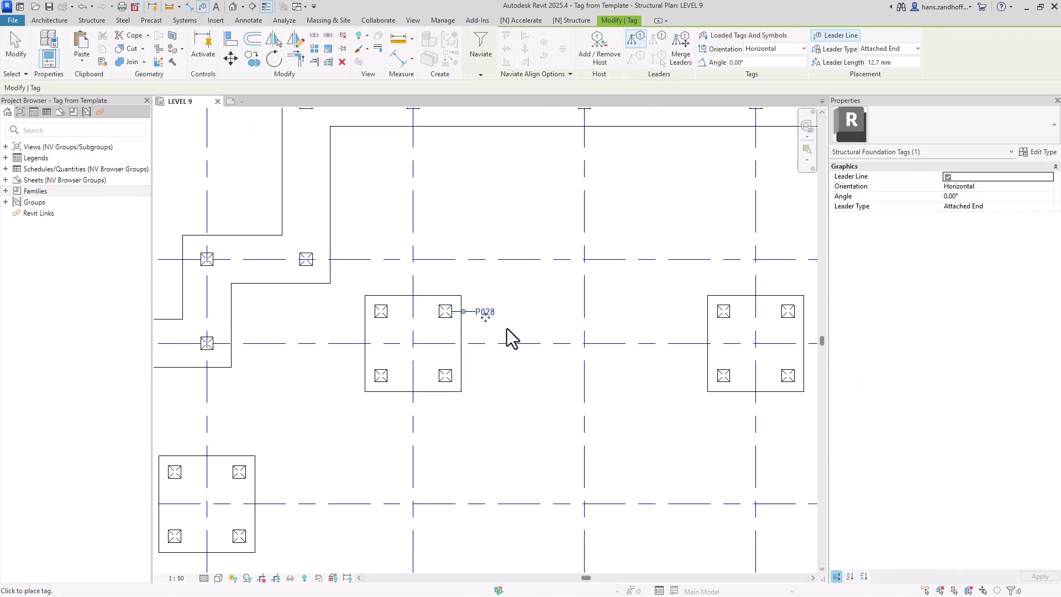
scroll(507, 328, up, 2)
key(Escape)
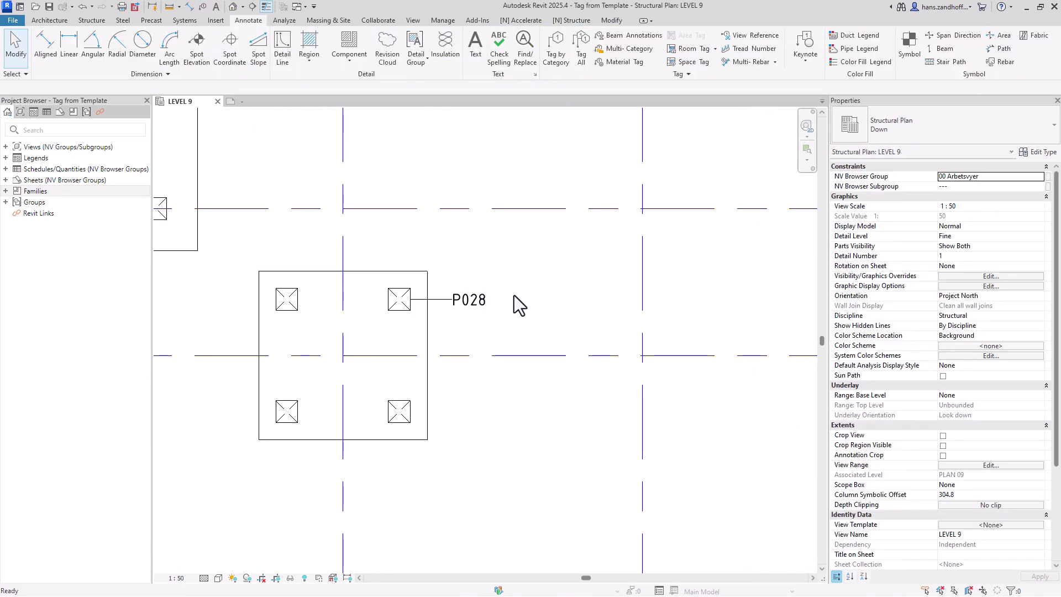
Create a new project with template file set to <None> and the metric system of measurement.
click(14, 23)
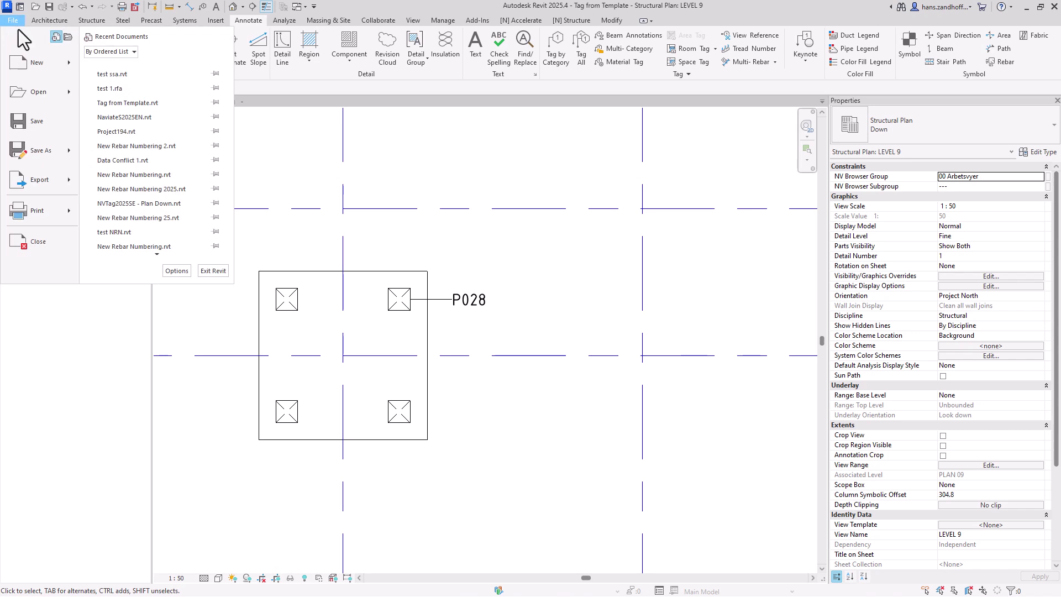
click(68, 64)
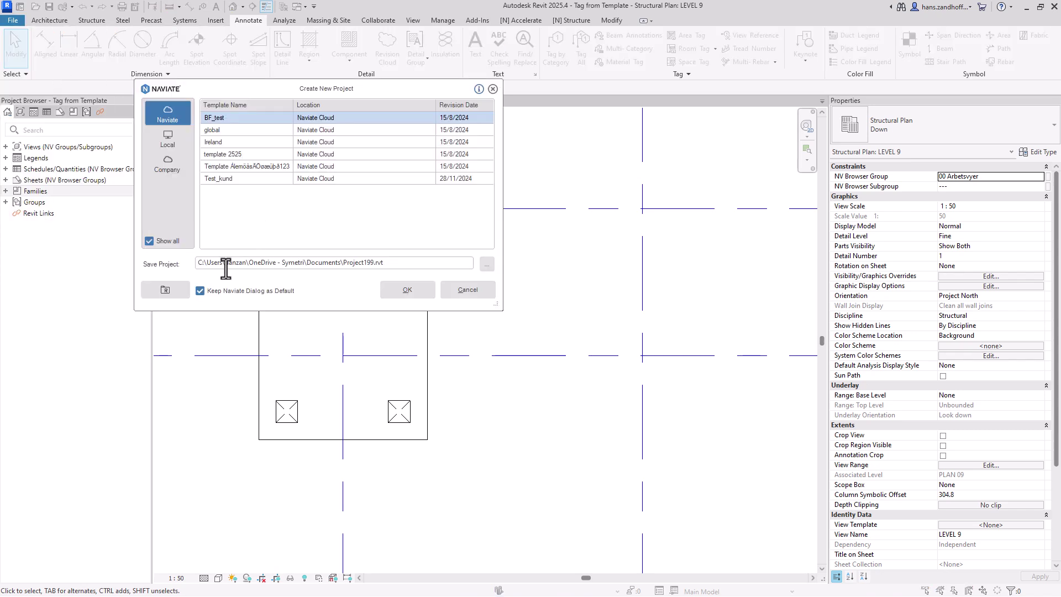
click(171, 293)
click(499, 281)
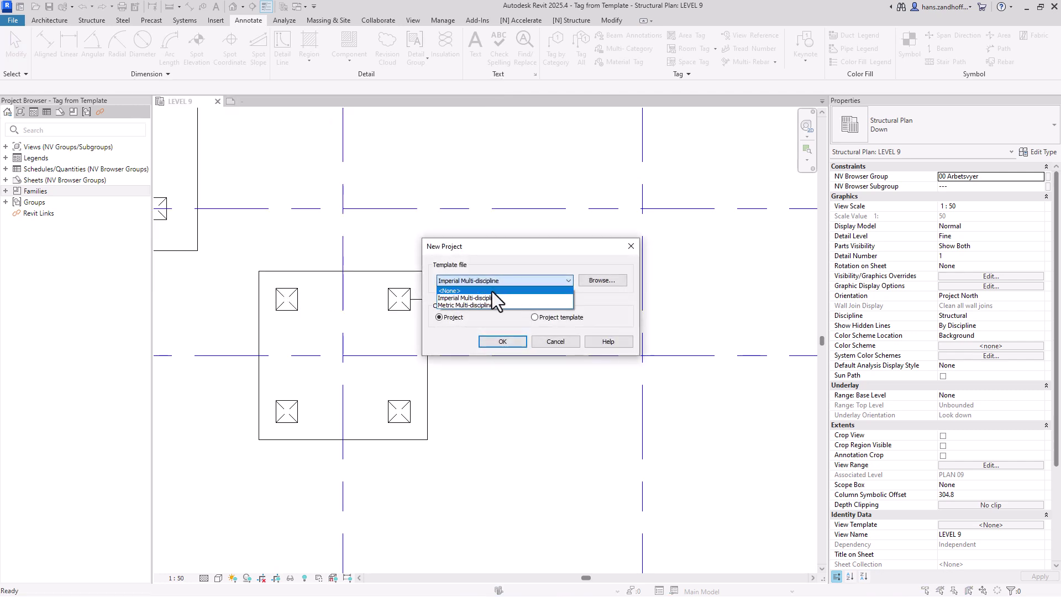
click(491, 293)
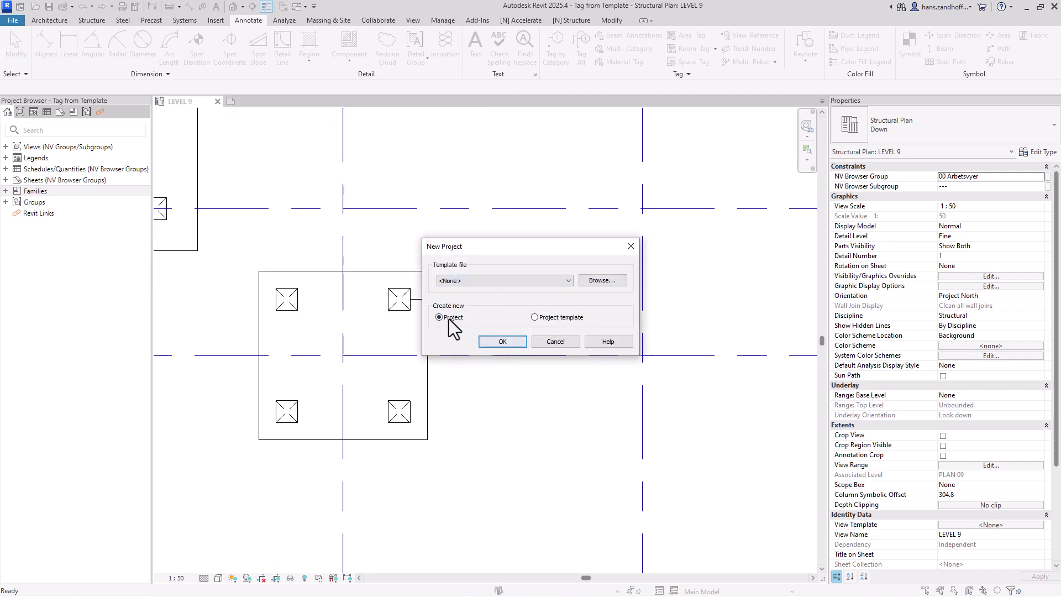
click(499, 340)
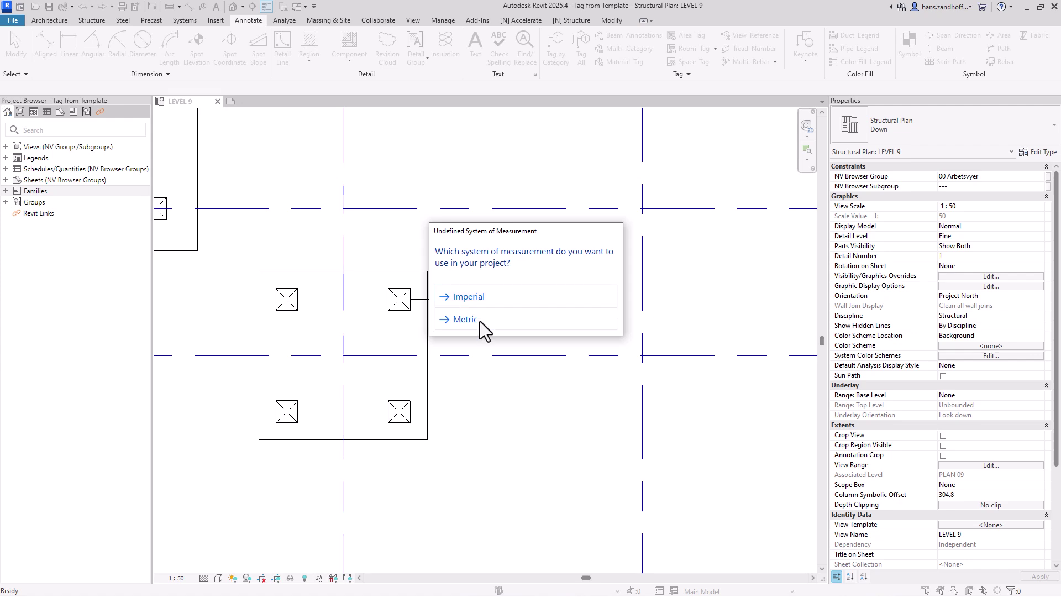
click(480, 321)
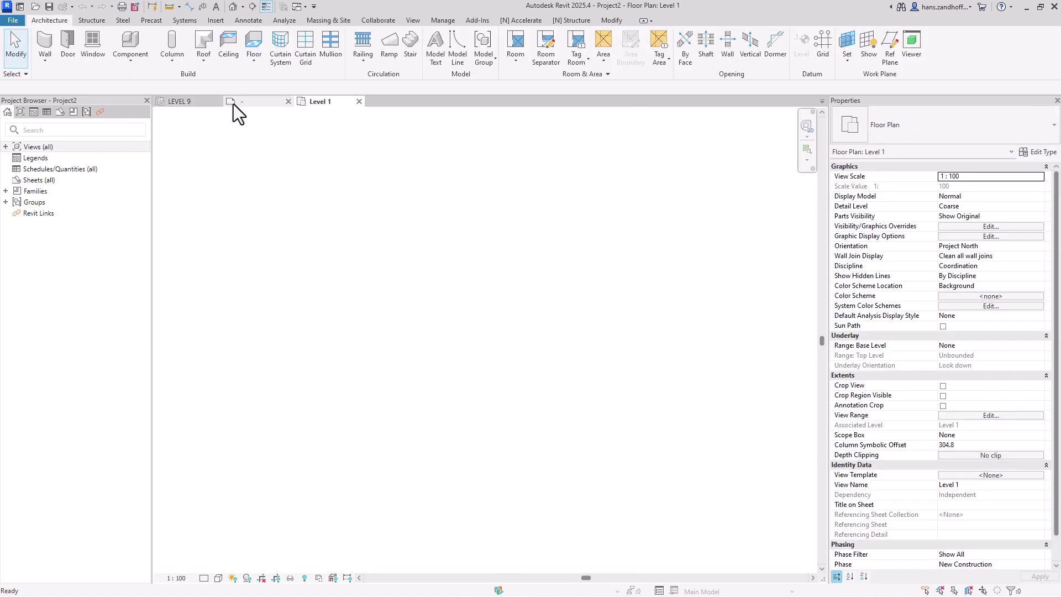
Close the Tag_Pile - Mark.rfa family without saving and copy the tagged pile together with its tag from the LEVEL 9 plan.
click(288, 101)
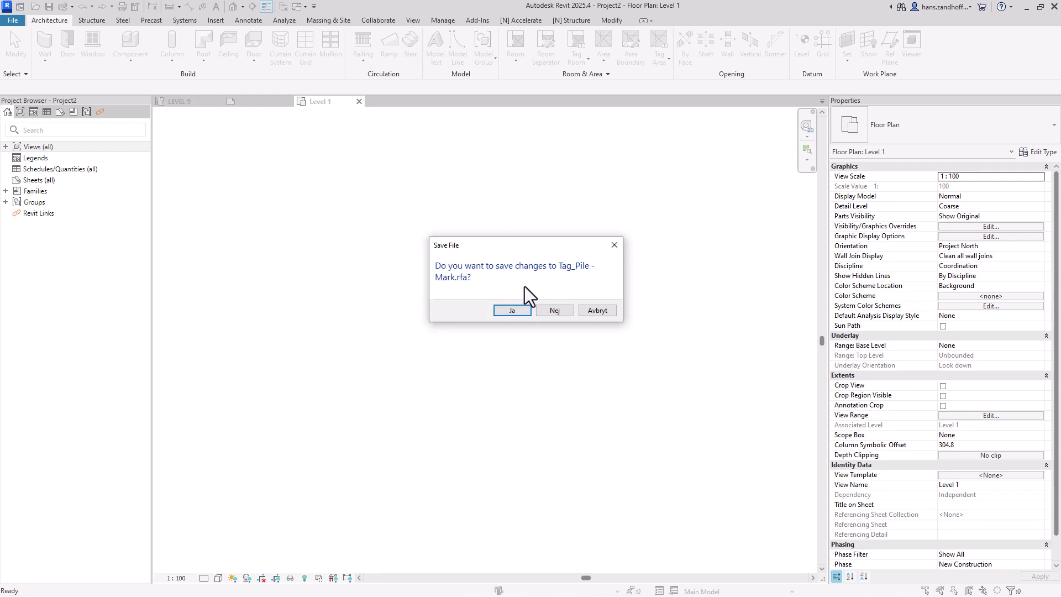
click(554, 311)
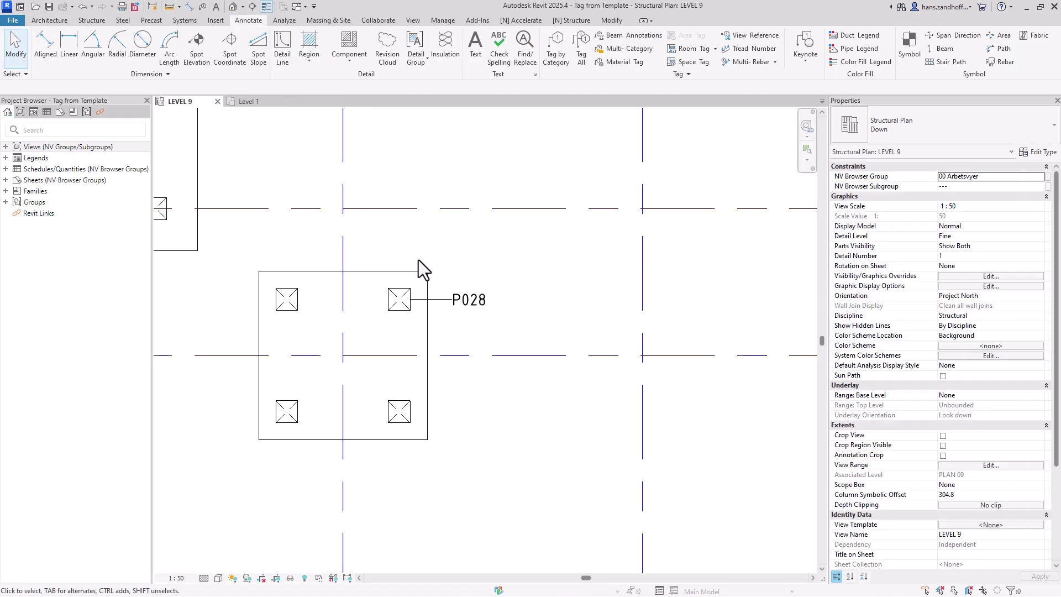
click(468, 306)
ctrl+click(400, 300)
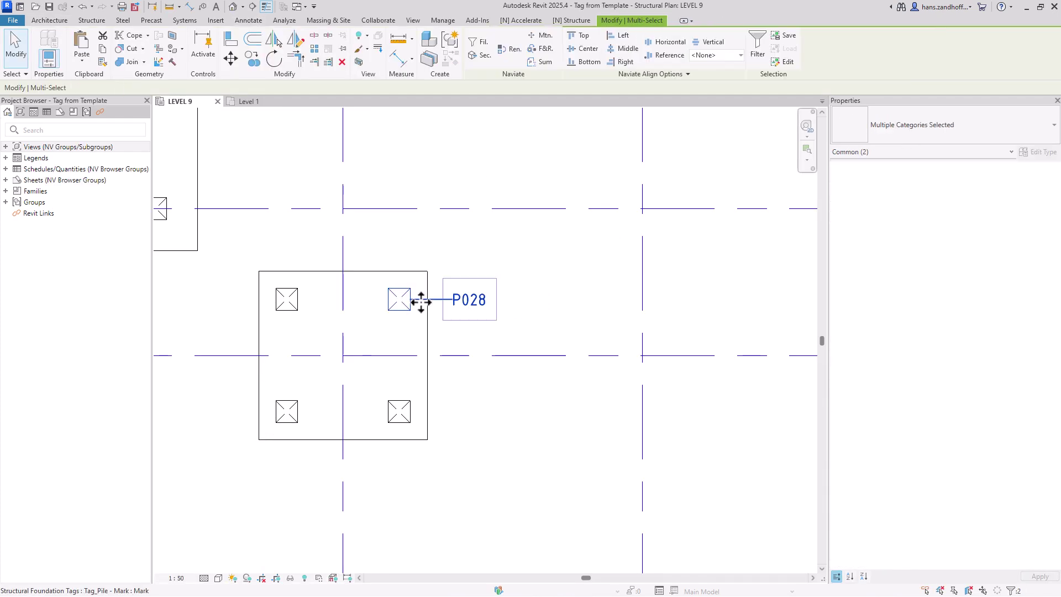
key(ctrl+c)
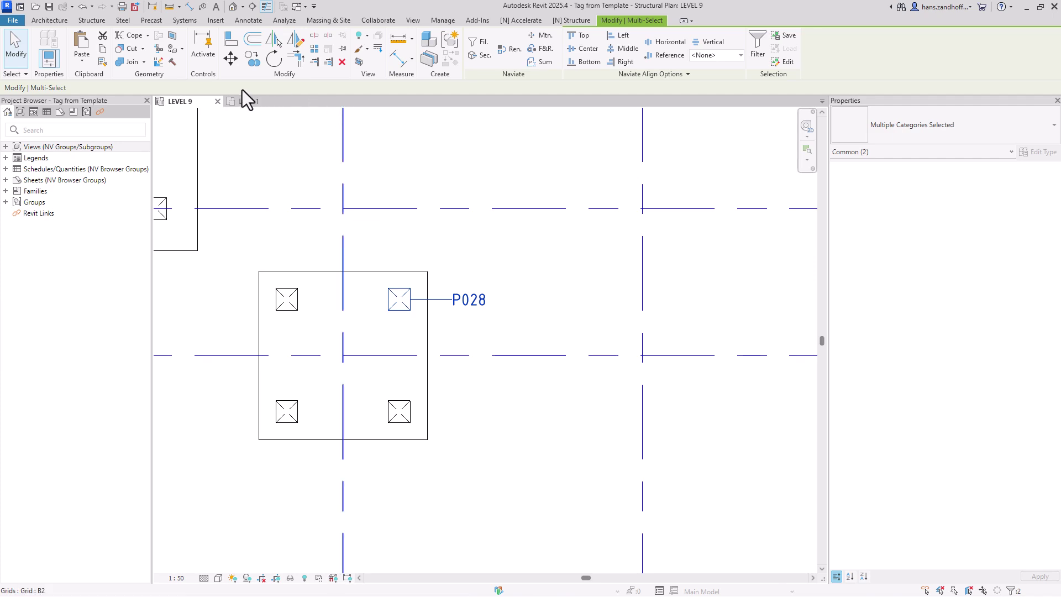
Paste the copied pile and tag into the new project, keeping the destination project's types for duplicates.
click(257, 102)
key(ctrl+v)
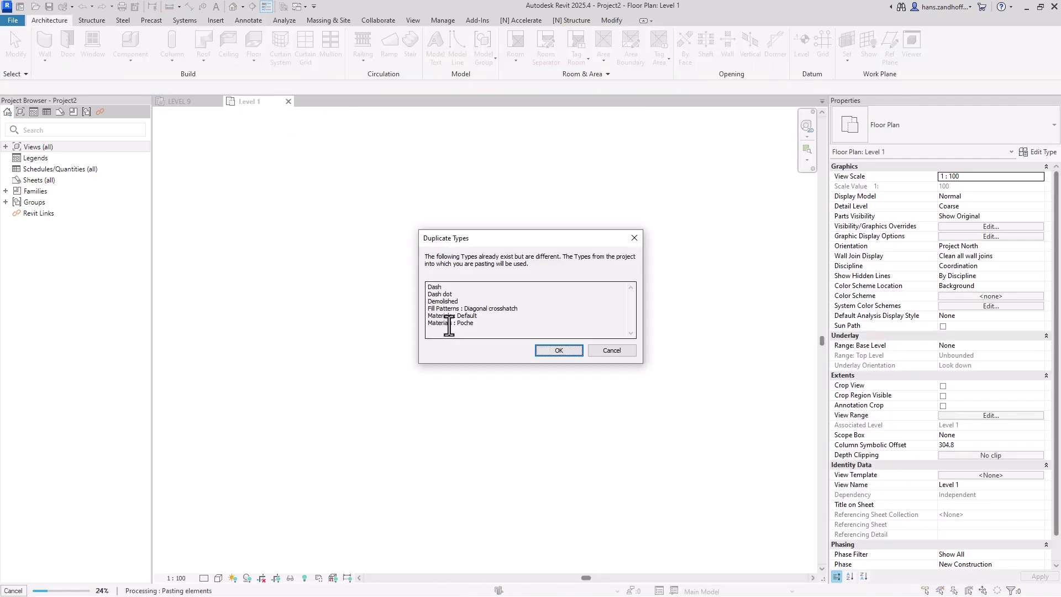
click(548, 349)
click(416, 326)
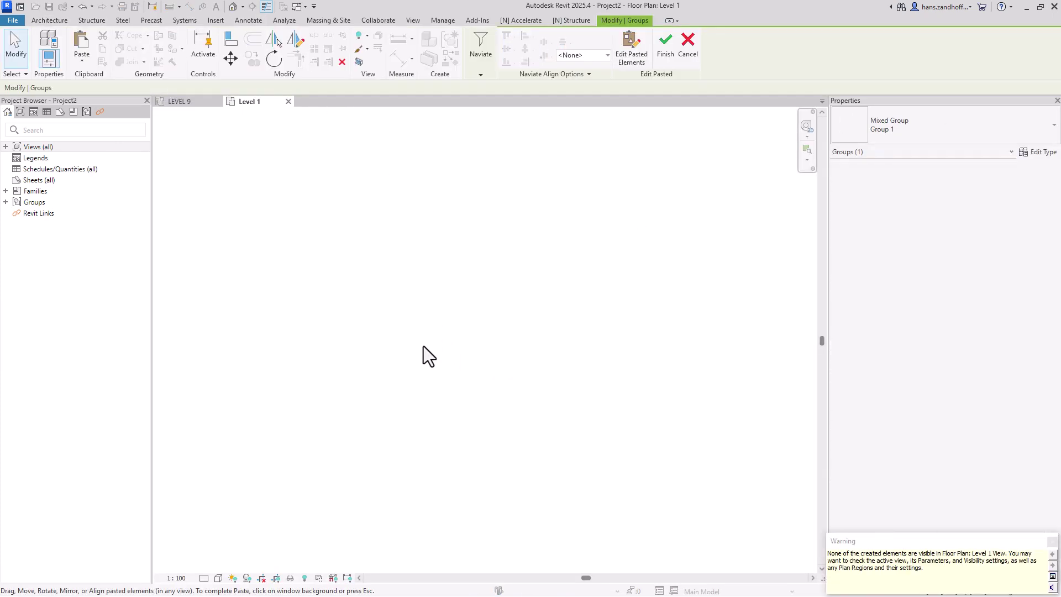
click(422, 316)
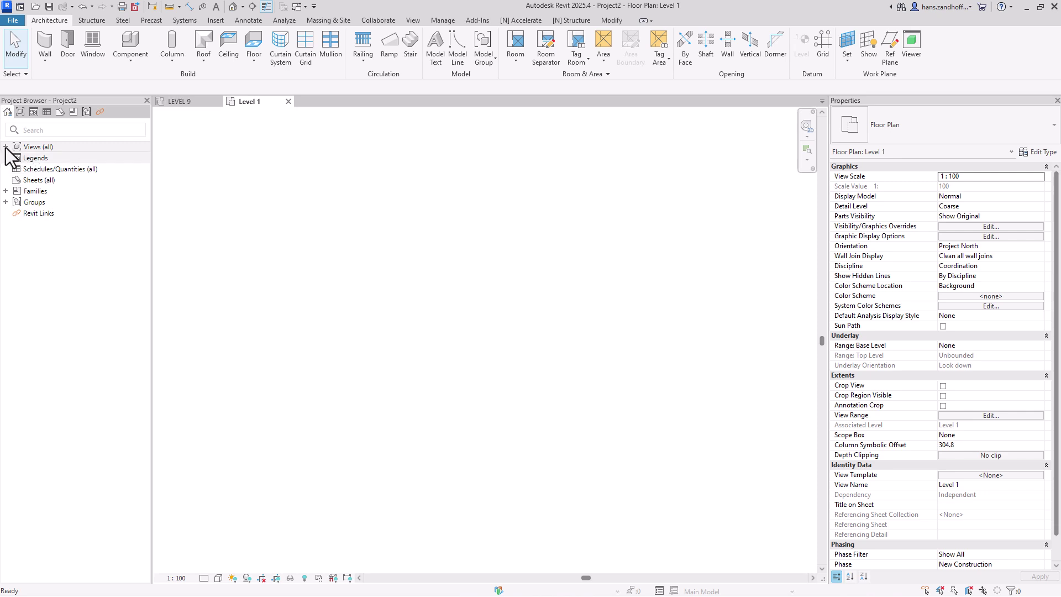
Open the Level 1 structural plan of the new project, where the pasted pile is located.
double_click(12, 147)
double_click(20, 160)
double_click(38, 167)
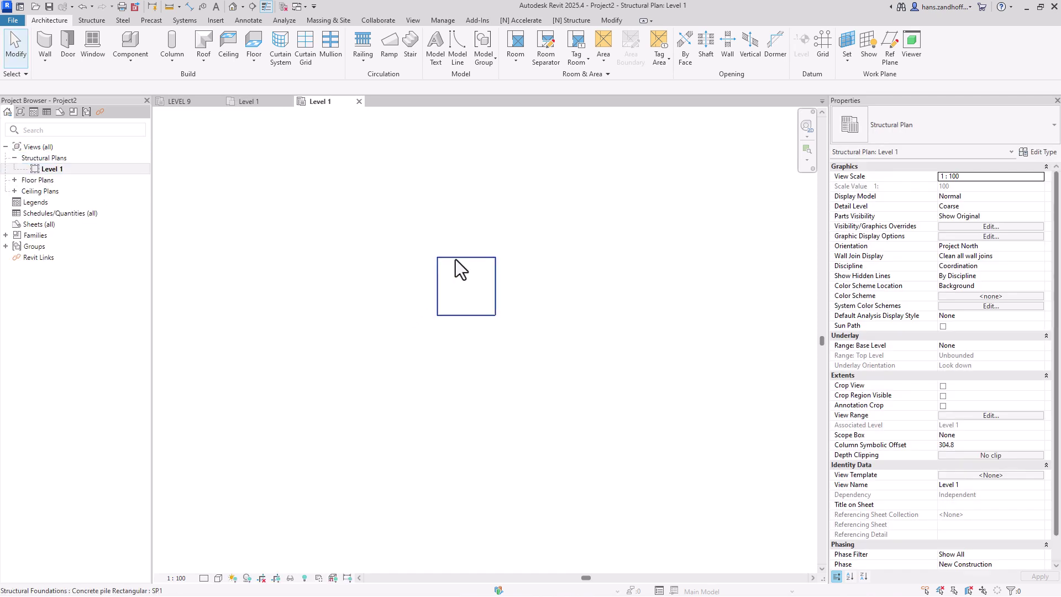
middle_drag(472, 233, 450, 247)
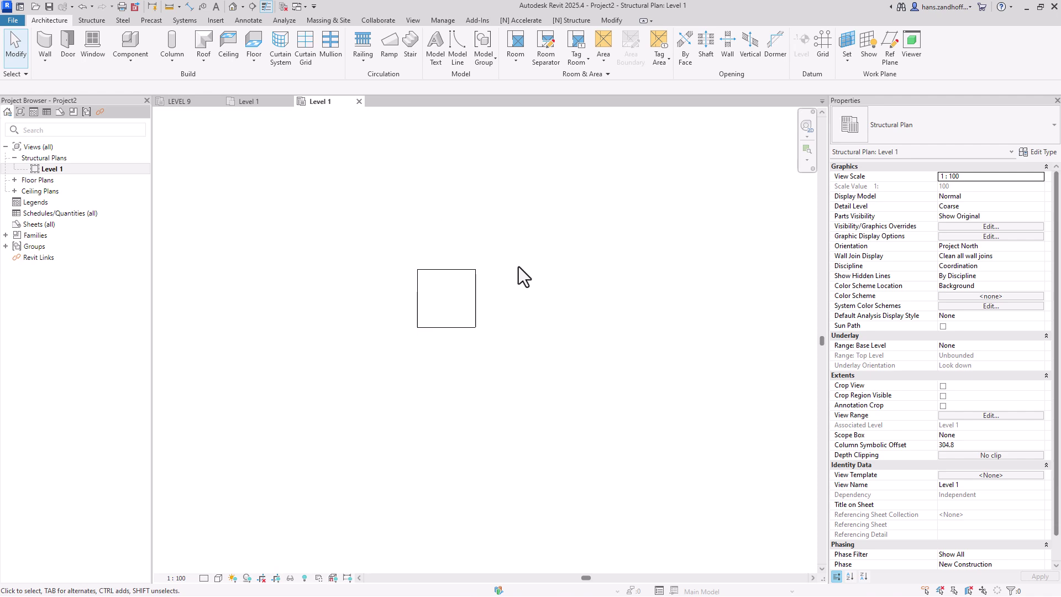
Create the Naviate shared parameters in the project through Tag from Template, without running a template.
click(574, 22)
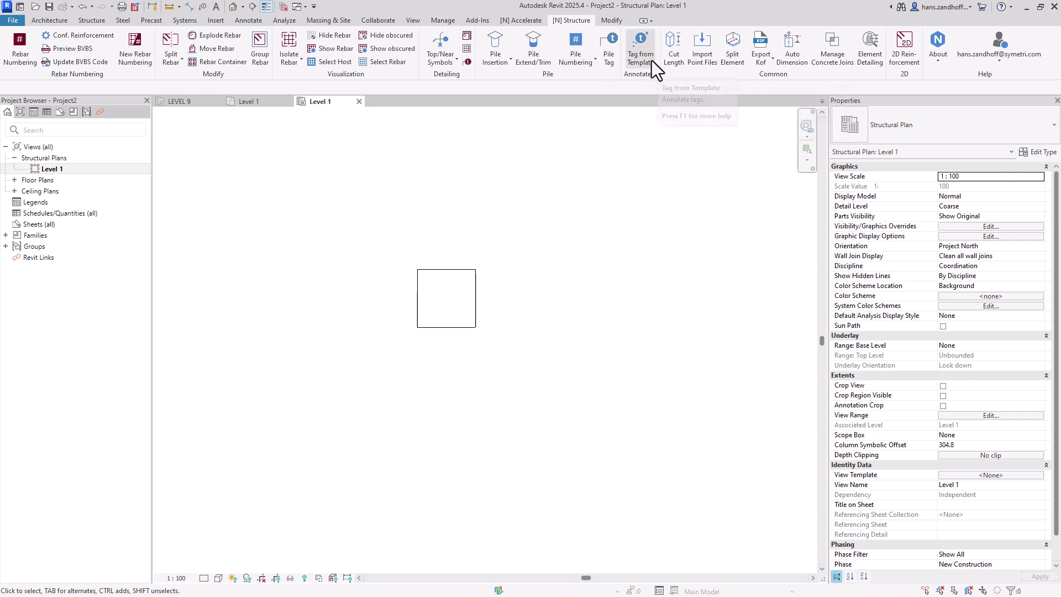
click(655, 75)
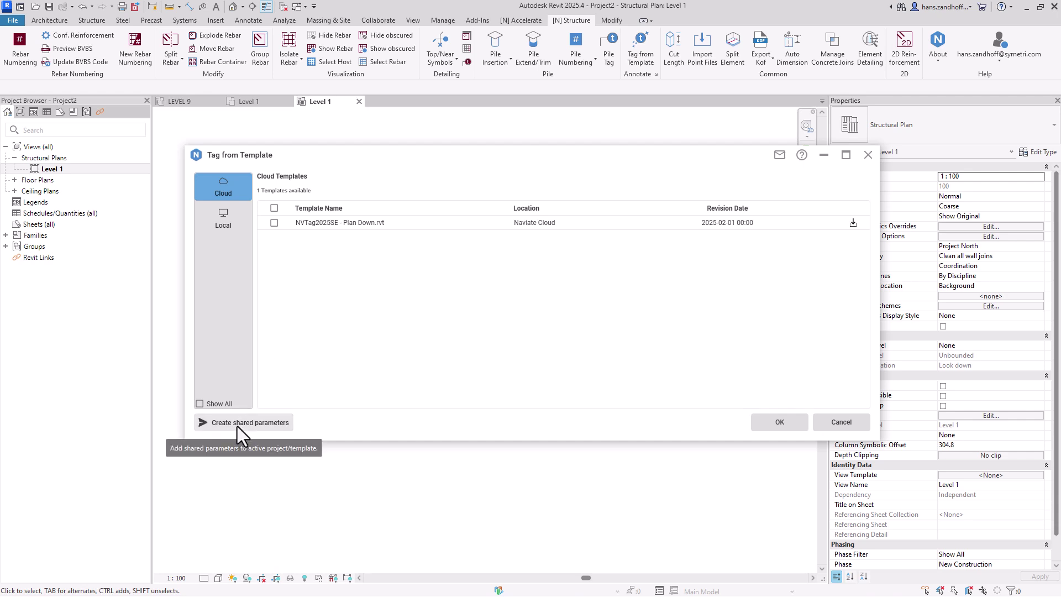
click(237, 426)
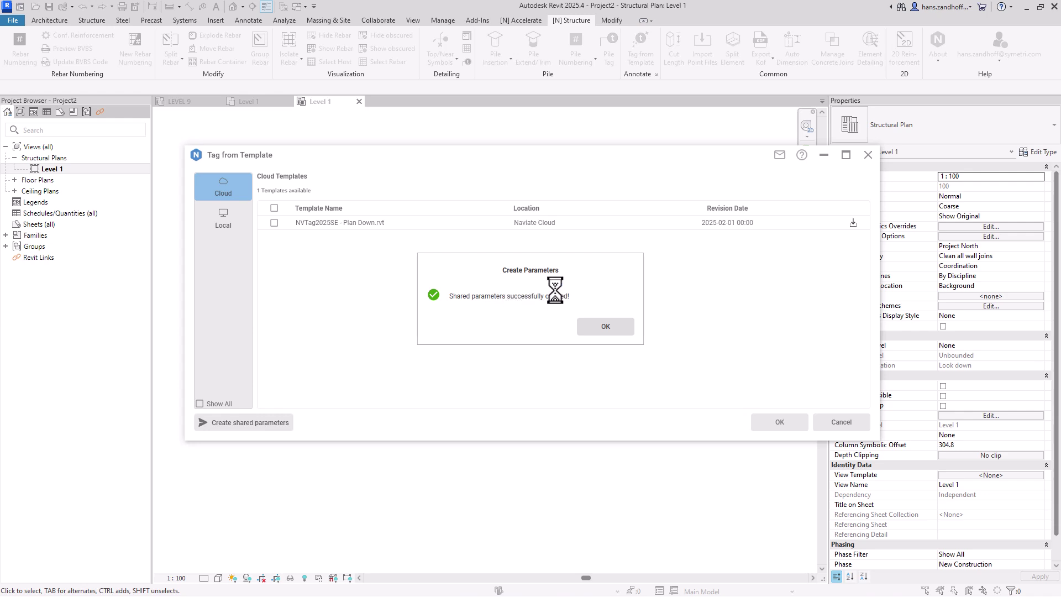
click(605, 325)
click(841, 421)
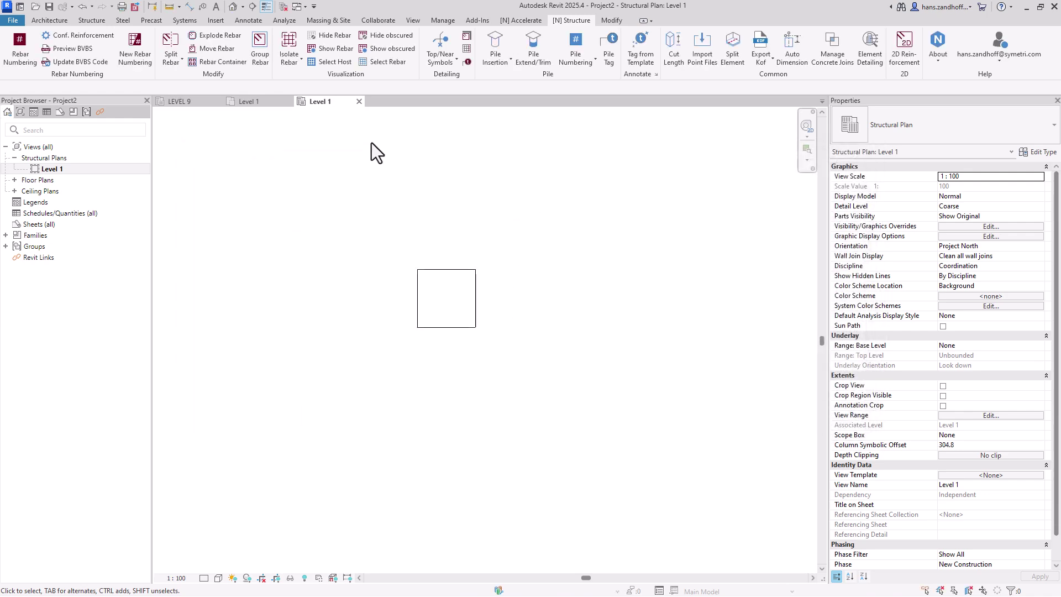
Set the Level 1 structural plan's view scale to 1:50.
scroll(452, 214, down, 2)
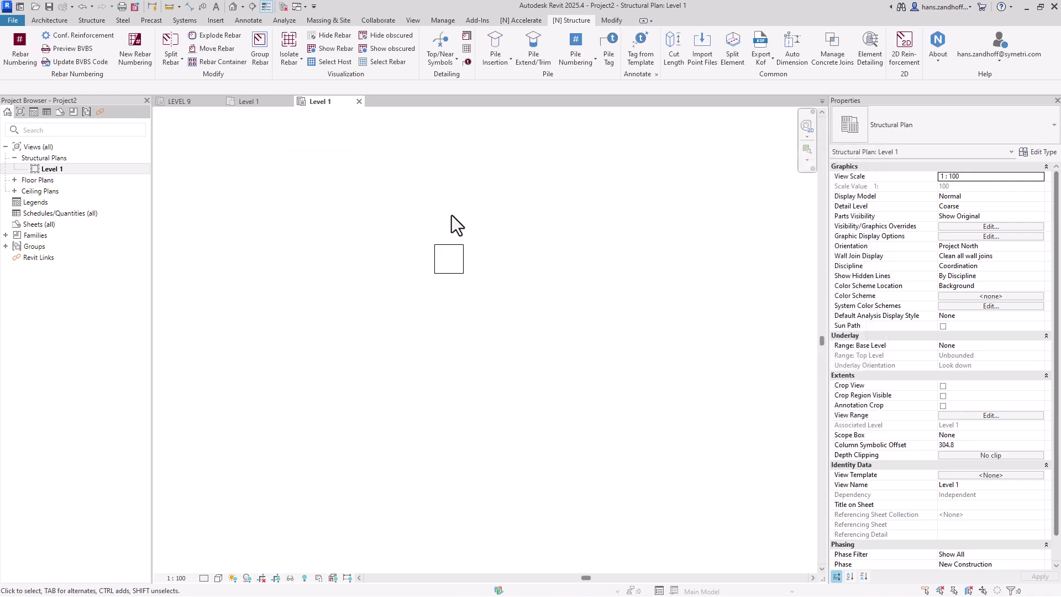
click(182, 578)
click(182, 491)
Tag the pile by category with a horizontal tag and an attached-end leader line, beside the pile's right side.
click(242, 20)
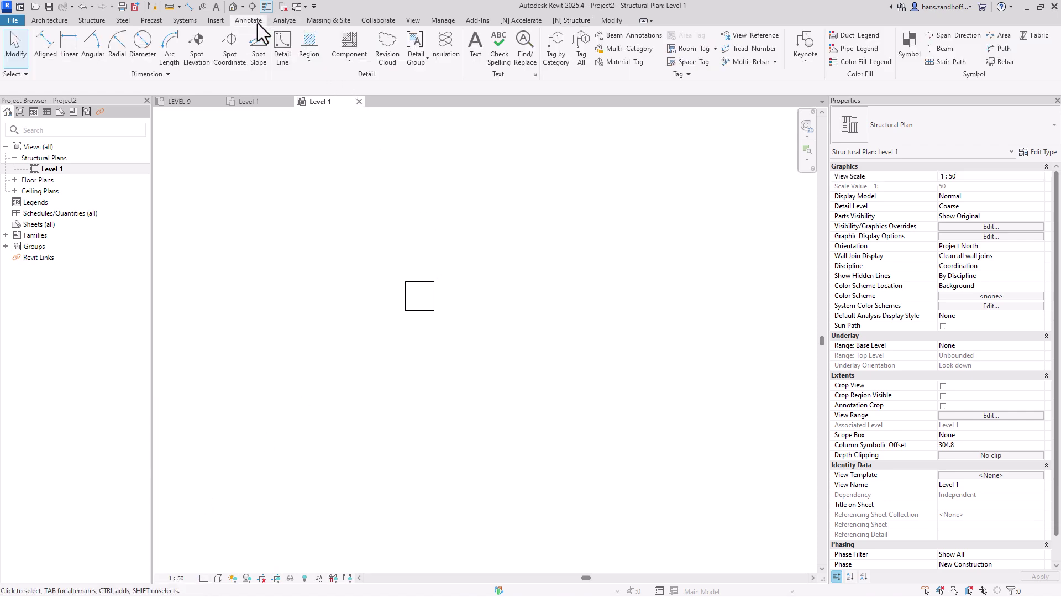
click(558, 49)
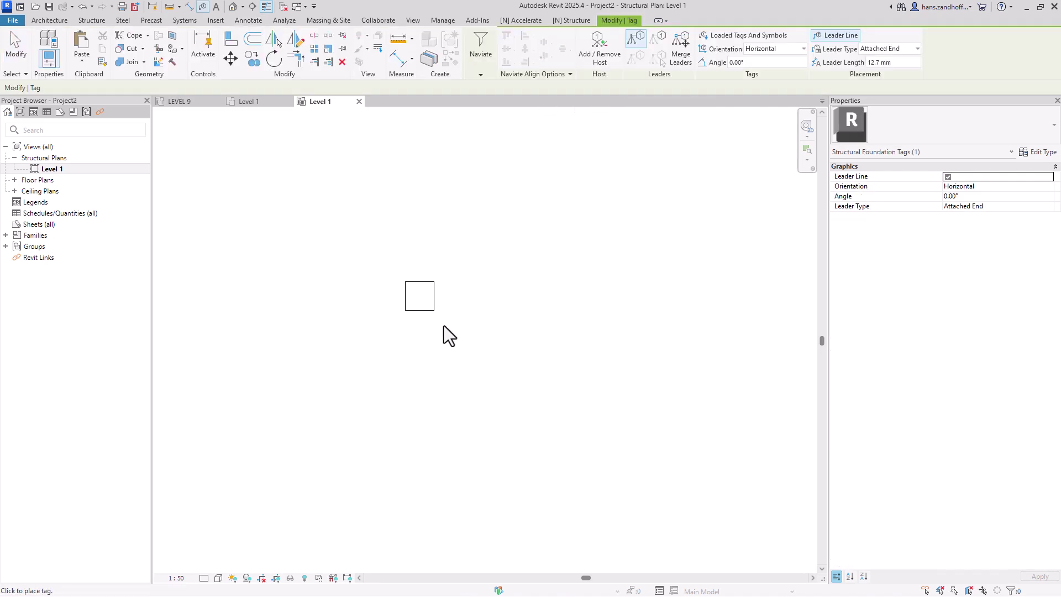
key(Escape)
scroll(470, 318, up, 2)
Move the pile tag upward and raise its leader elbow so the leader slopes up from the pile and ends horizontally.
click(547, 307)
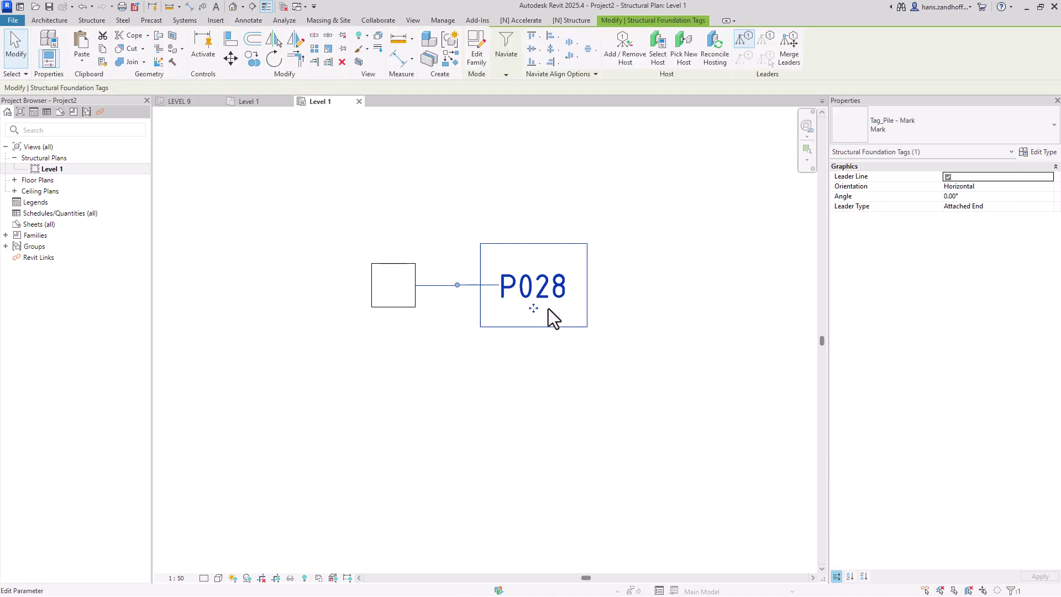
drag(534, 308, 535, 263)
drag(457, 262, 457, 239)
middle_drag(477, 251, 572, 295)
click(616, 236)
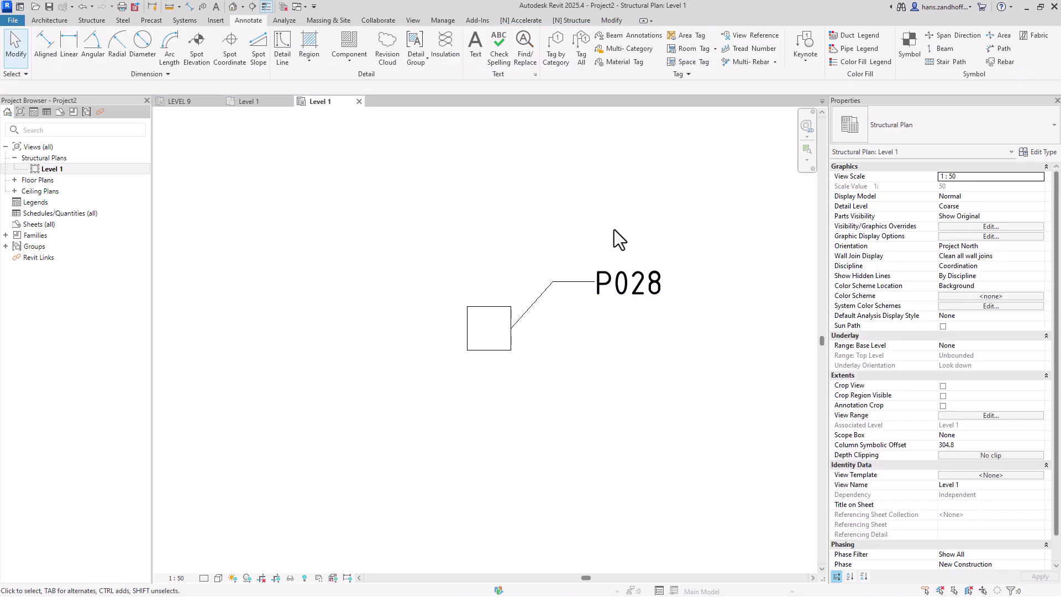
Mirror a copy of the pile tag about the pile's vertical centre axis.
click(627, 296)
click(271, 38)
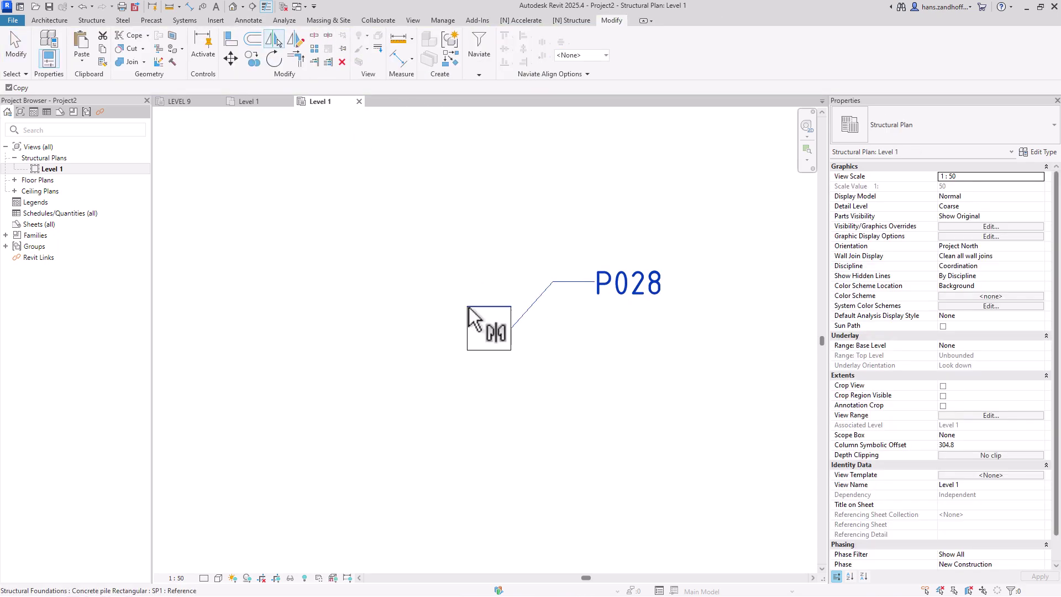
click(489, 325)
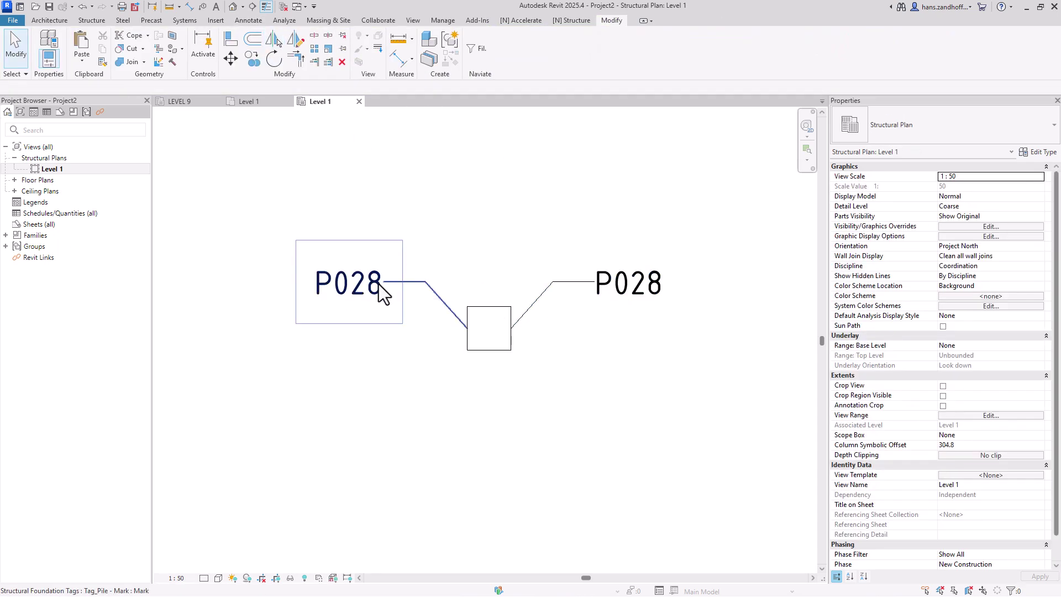
Set NVPriority to 1 in the type properties of the pile tag right of the pile.
click(621, 294)
middle_drag(643, 287, 602, 290)
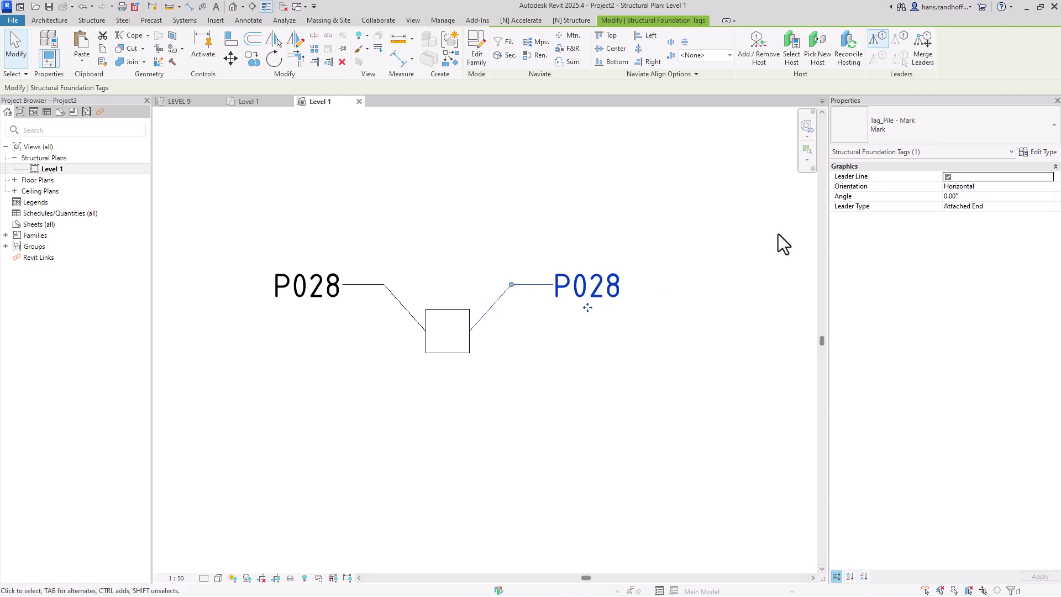
click(1032, 152)
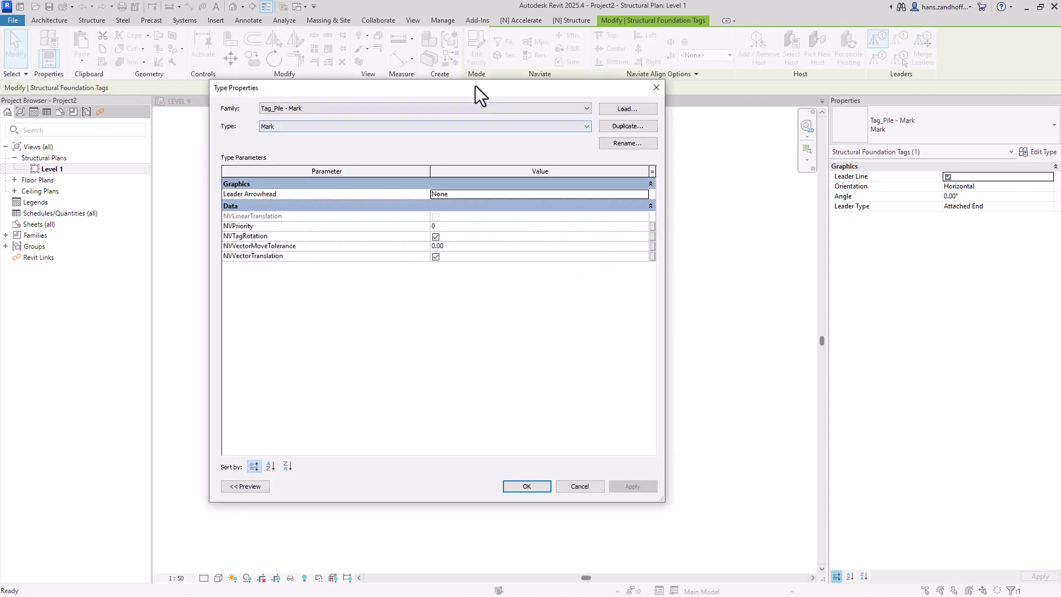
drag(475, 85, 808, 100)
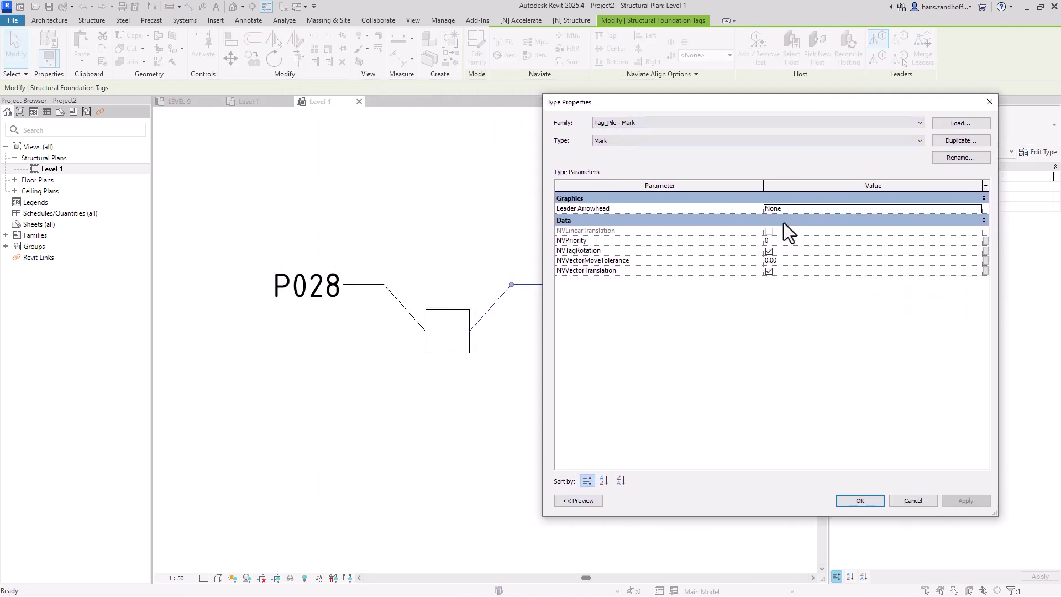
double_click(782, 241)
text(1)
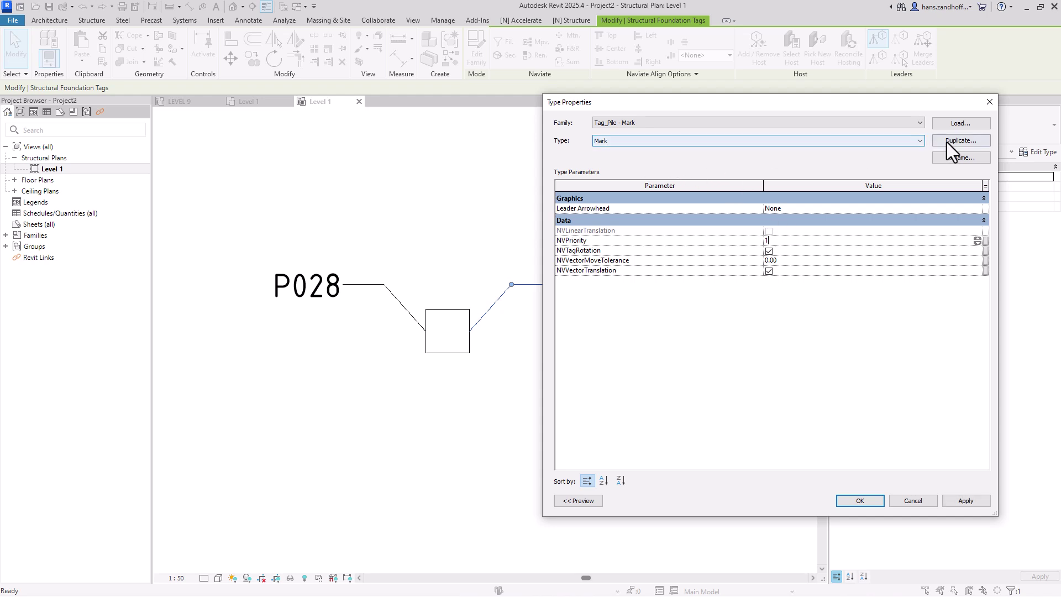
Rename the tag type from Mark to 1 and accept the type properties.
click(962, 157)
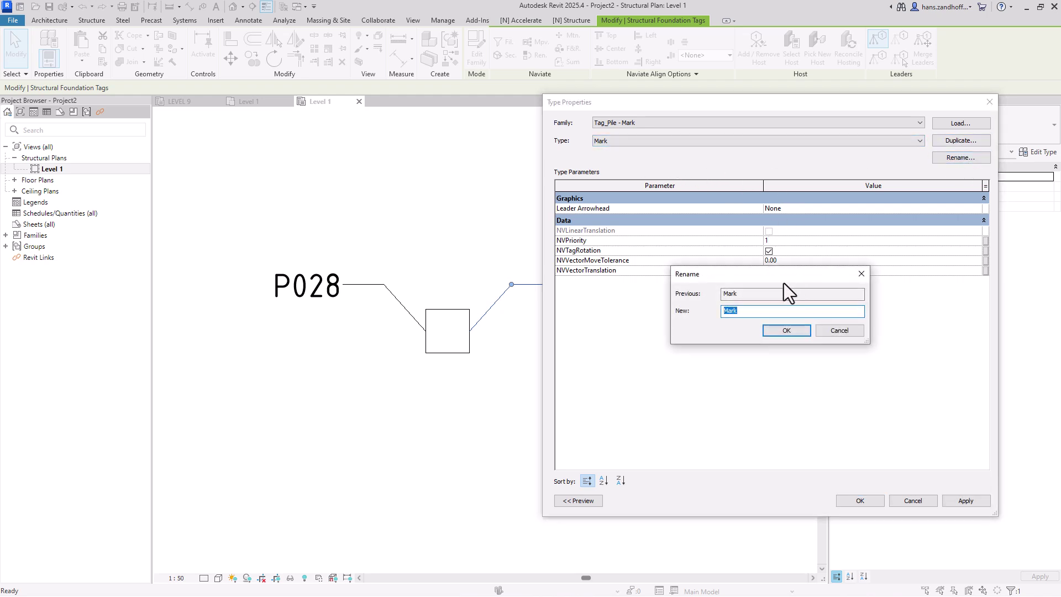
text(1)
click(785, 329)
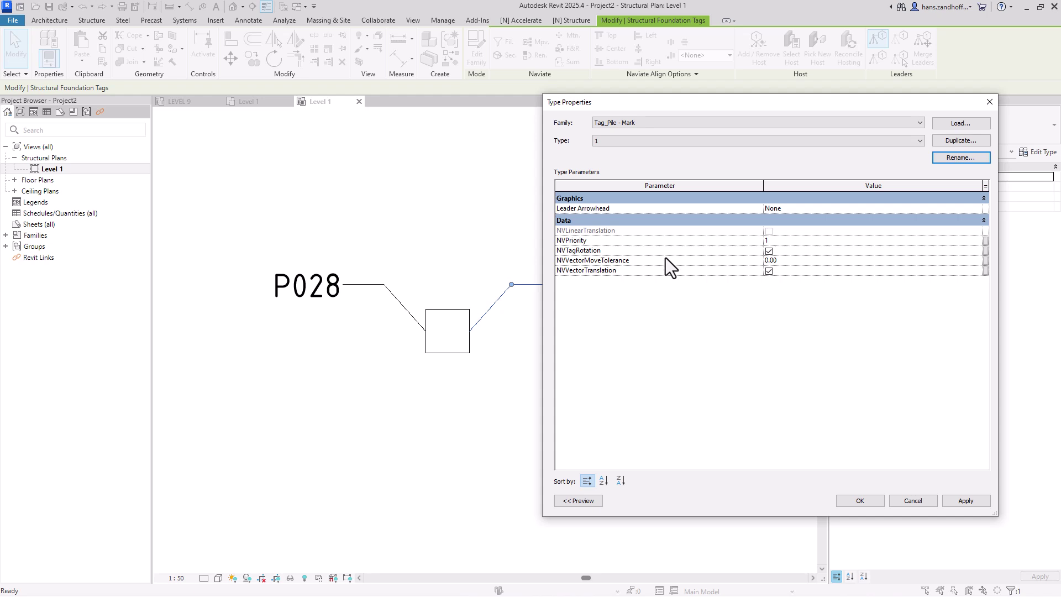
mouse_move(665, 257)
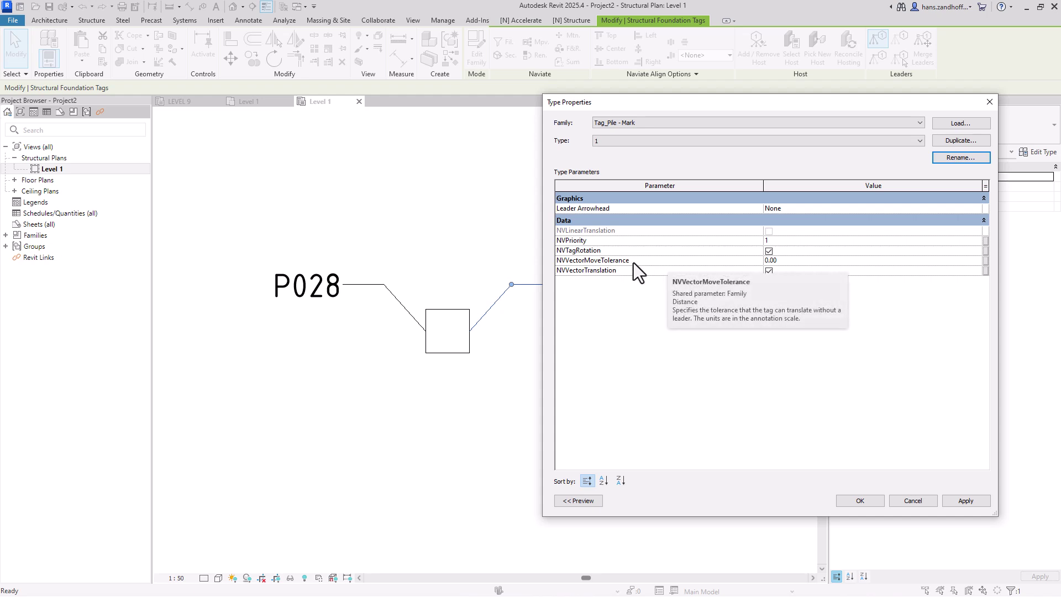
mouse_move(632, 271)
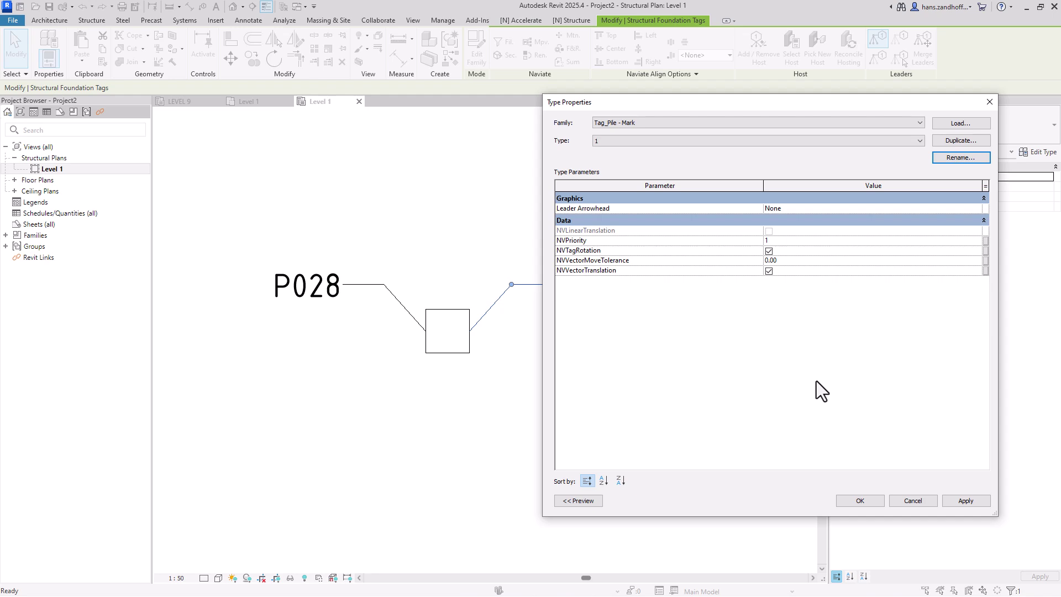
click(860, 500)
click(579, 420)
Duplicate the type of the mirrored tag left of the pile under the name 2.
click(331, 297)
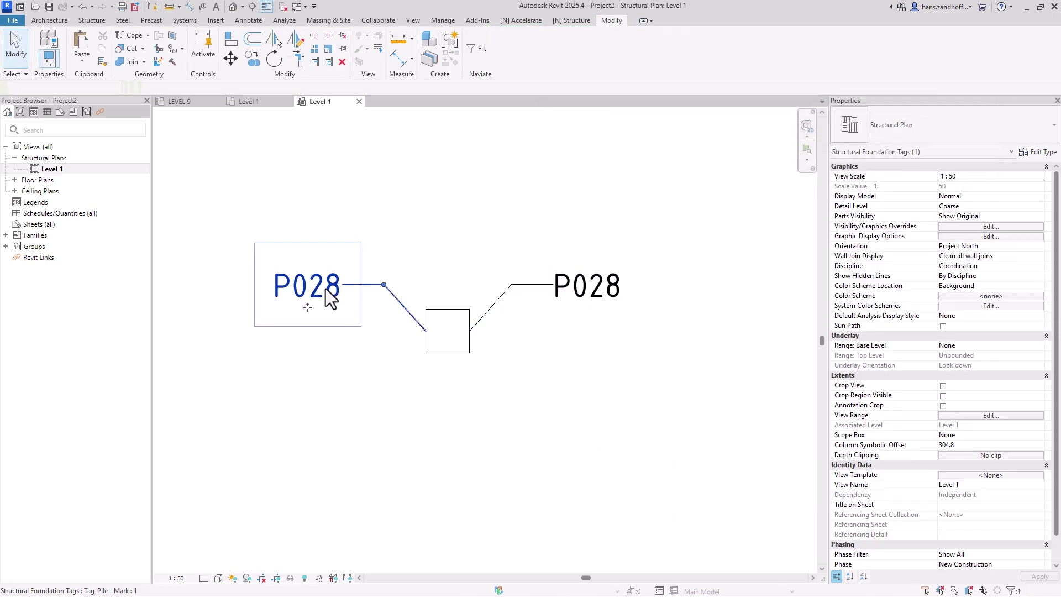
click(1037, 152)
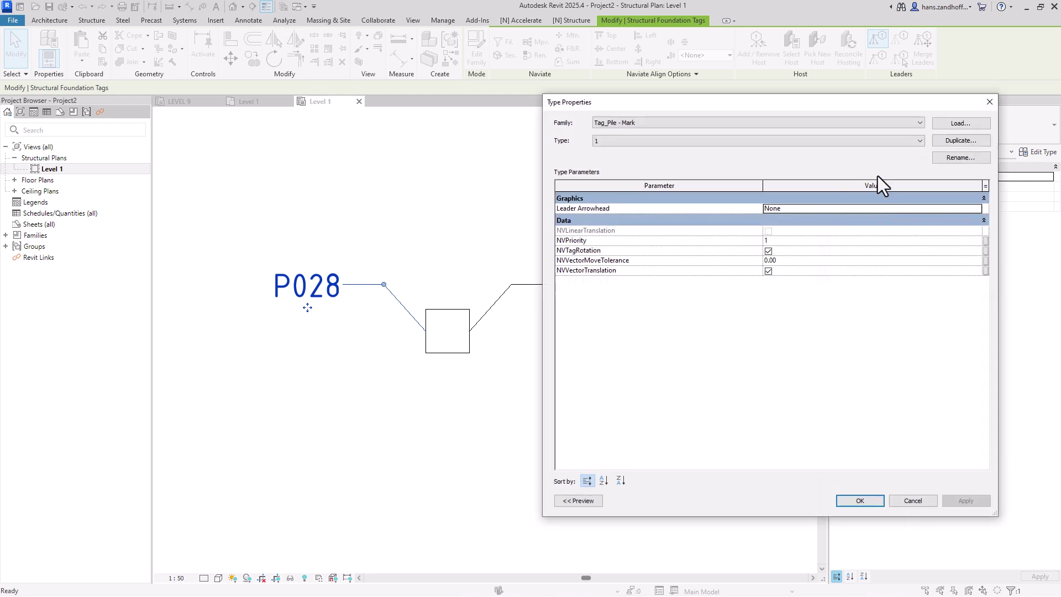
click(962, 140)
text(2)
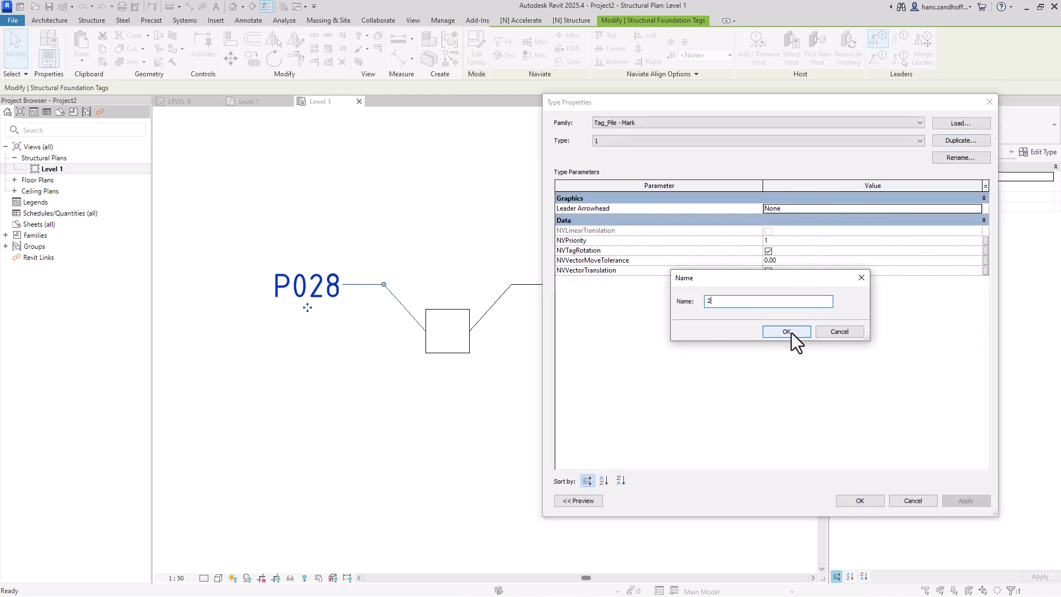
click(793, 331)
Set NVPriority to 2 for tag type 2 and apply the type properties.
click(795, 241)
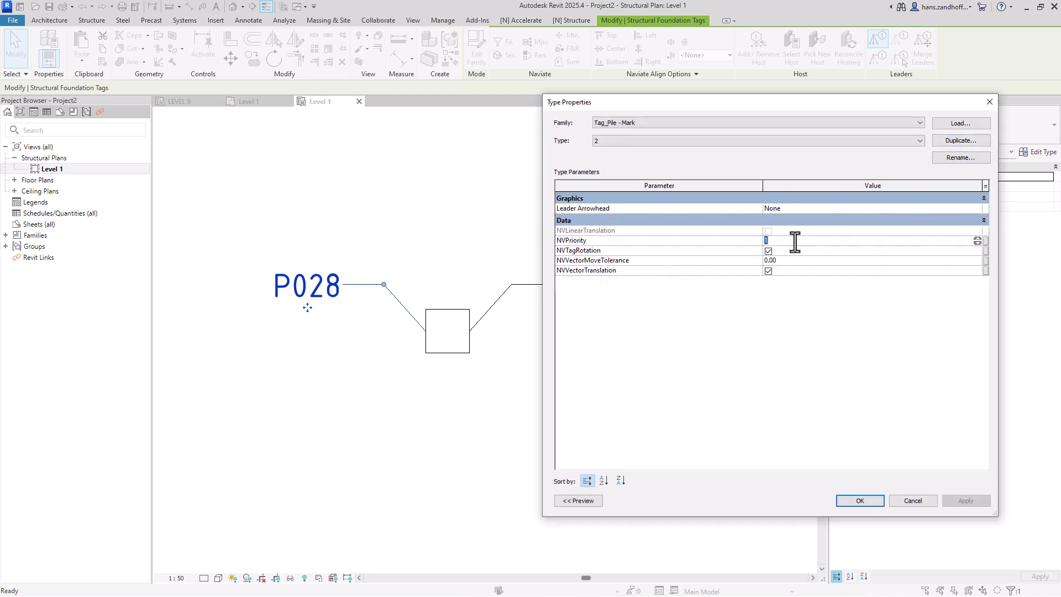
text(2)
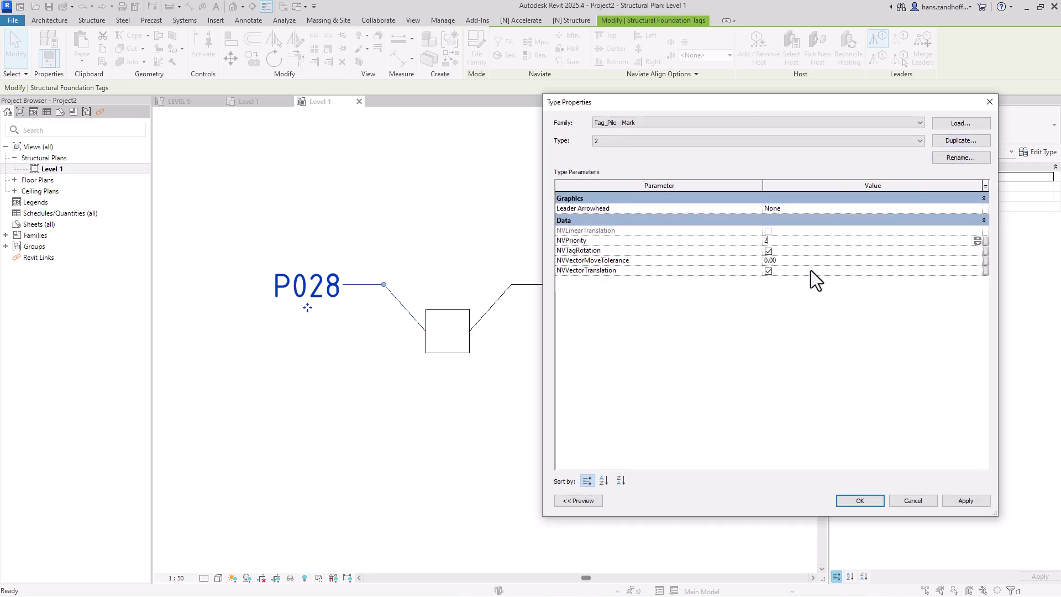
click(966, 502)
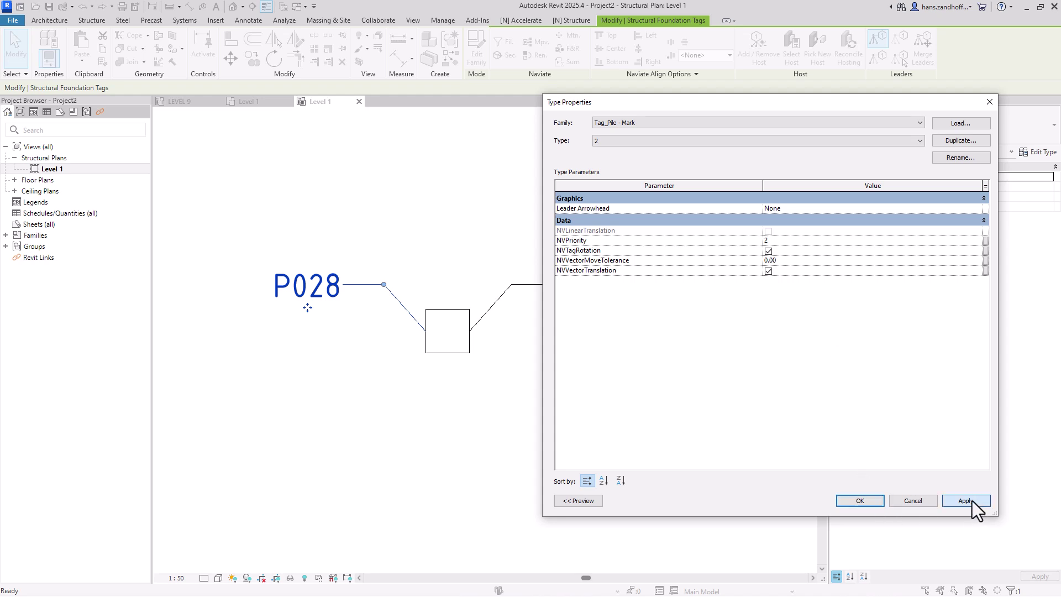
click(870, 503)
click(596, 408)
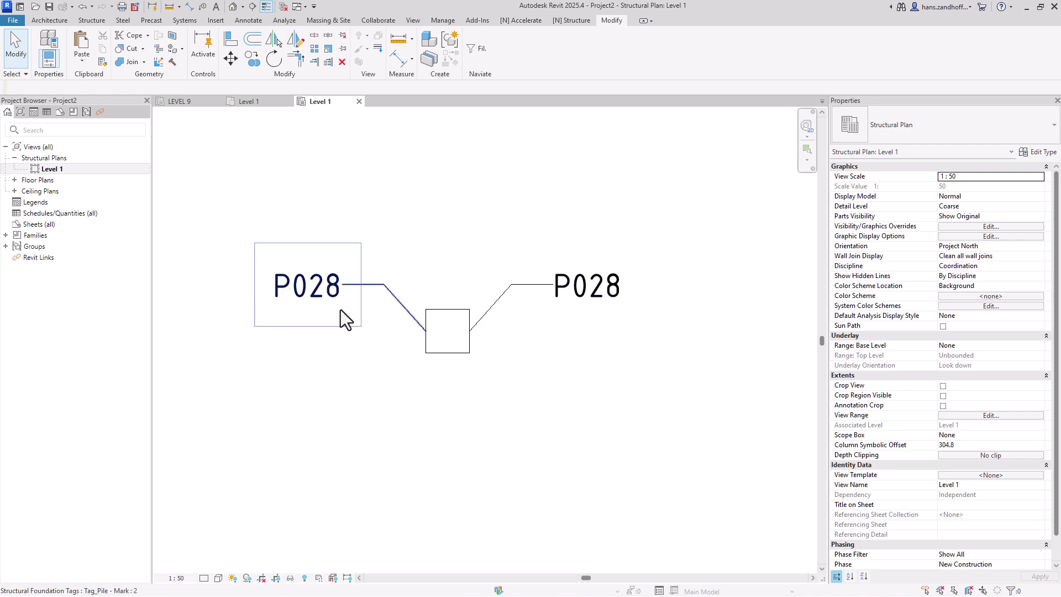
Check which tag types are assigned to the pile tags on both sides of the pile and which types are available.
click(579, 291)
mouse_move(586, 308)
mouse_down()
mouse_move(650, 284)
mouse_move(664, 238)
mouse_move(630, 249)
mouse_move(606, 304)
mouse_move(588, 307)
mouse_up()
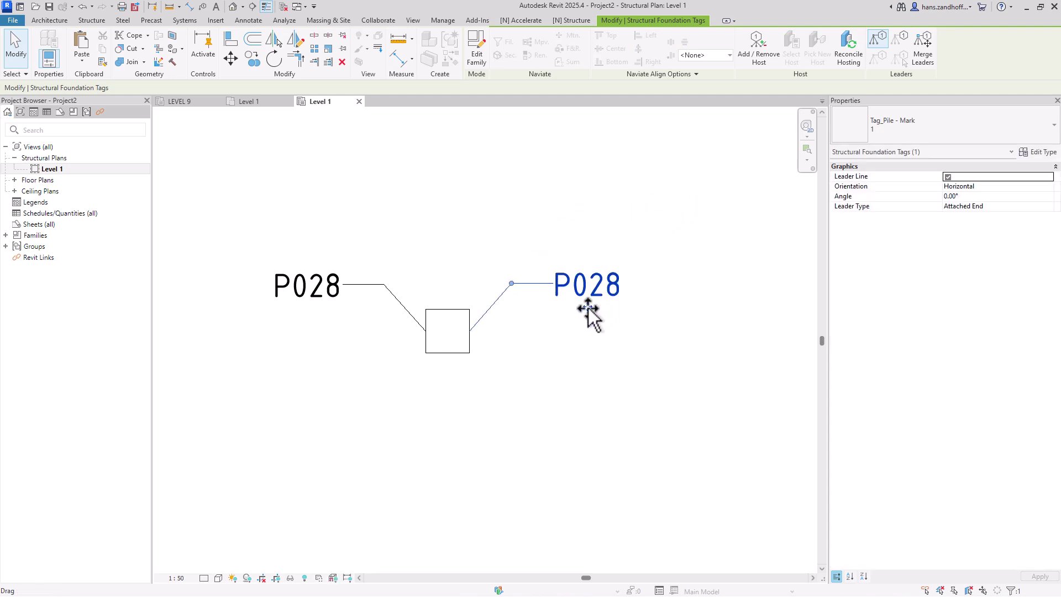
click(526, 230)
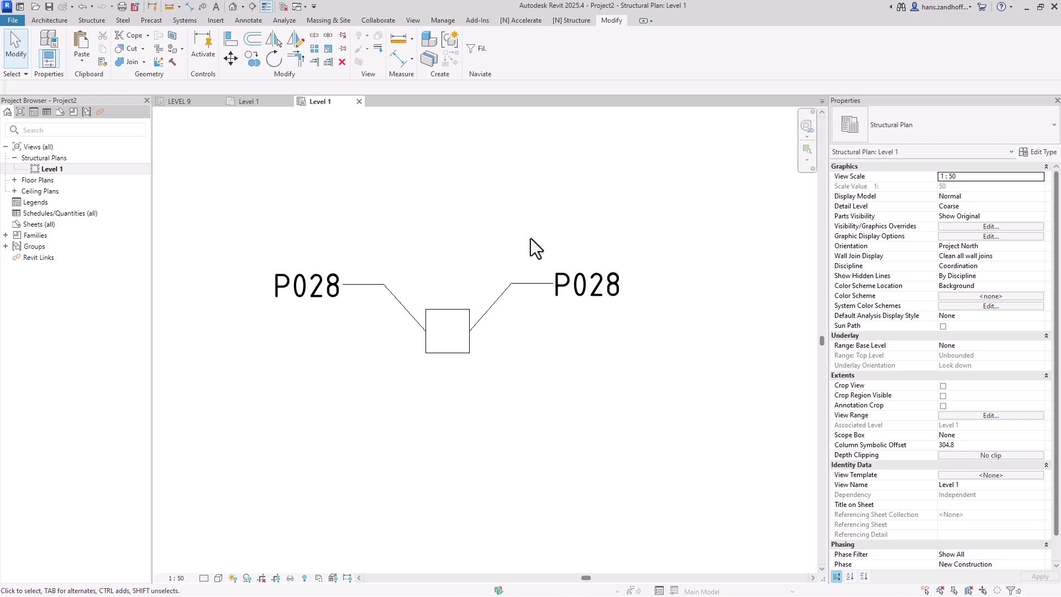
click(274, 267)
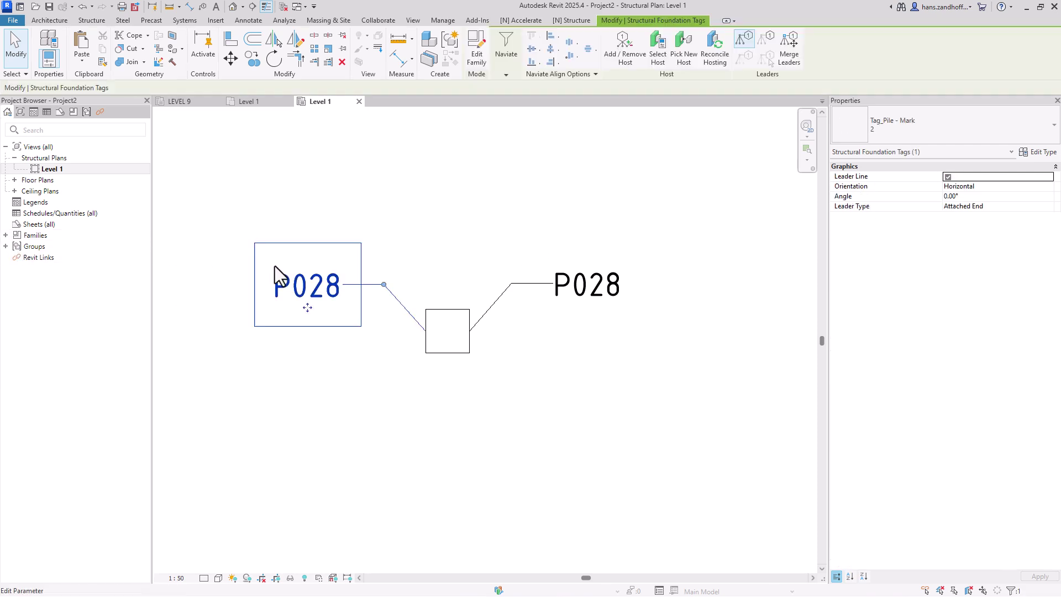
click(977, 116)
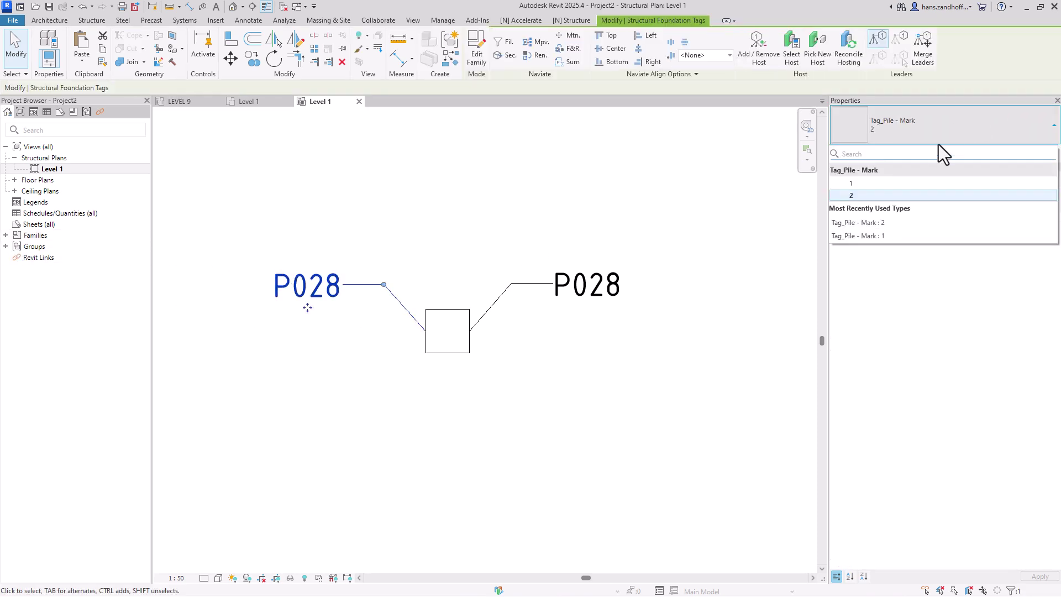
click(512, 194)
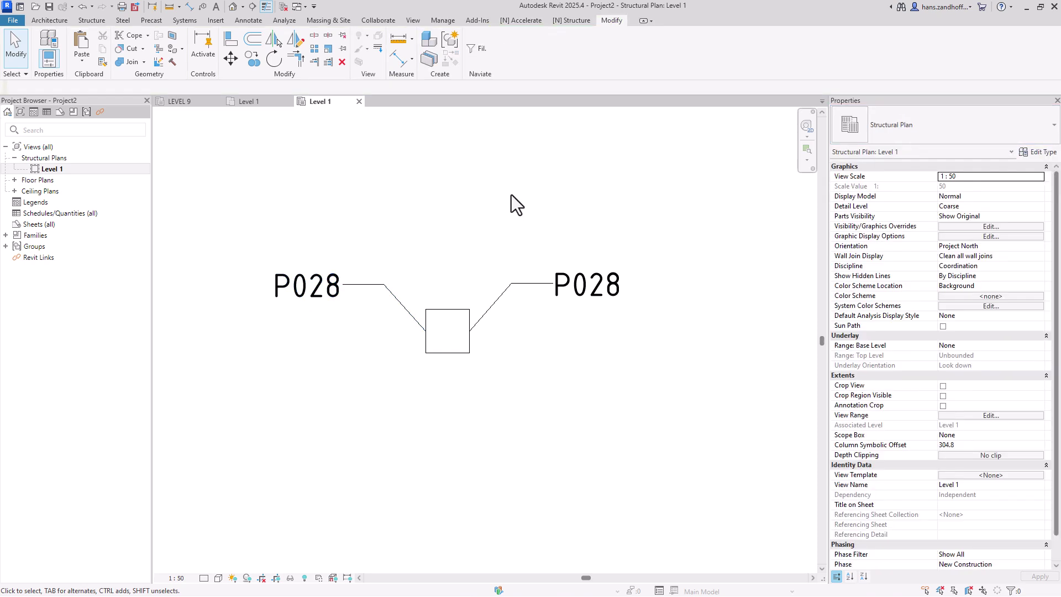
Rename the annotation symbol family Tag_Pile - Mark as TFT Pile.
click(6, 236)
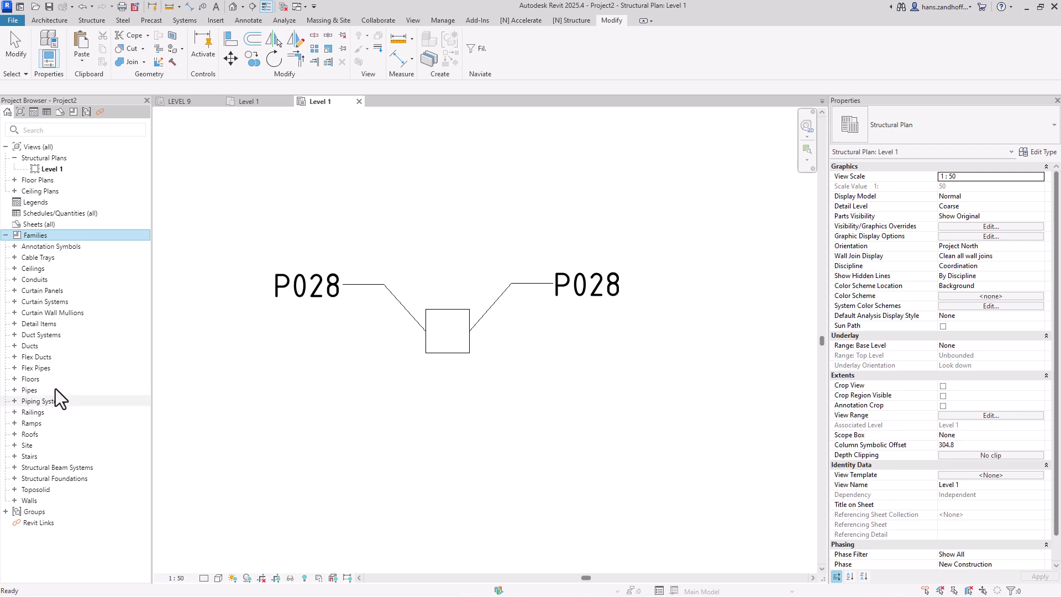
click(14, 246)
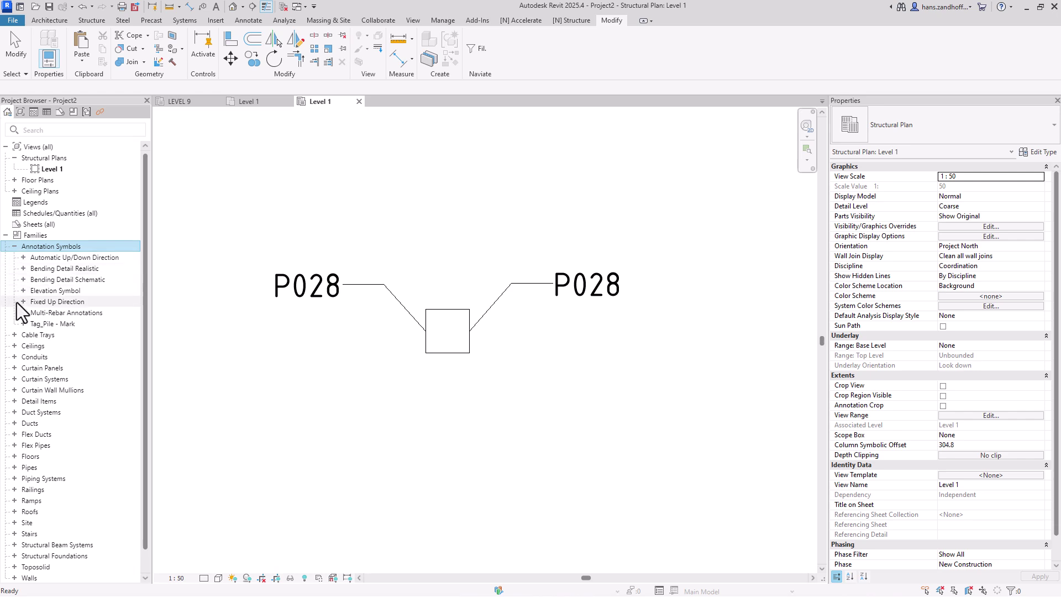
click(38, 324)
right_click(42, 325)
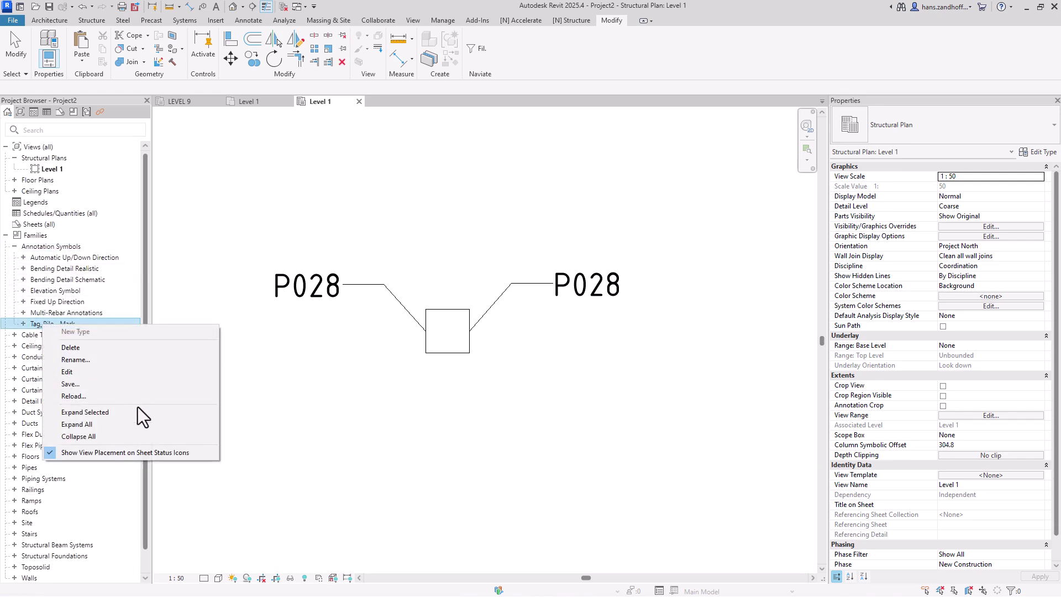
click(94, 359)
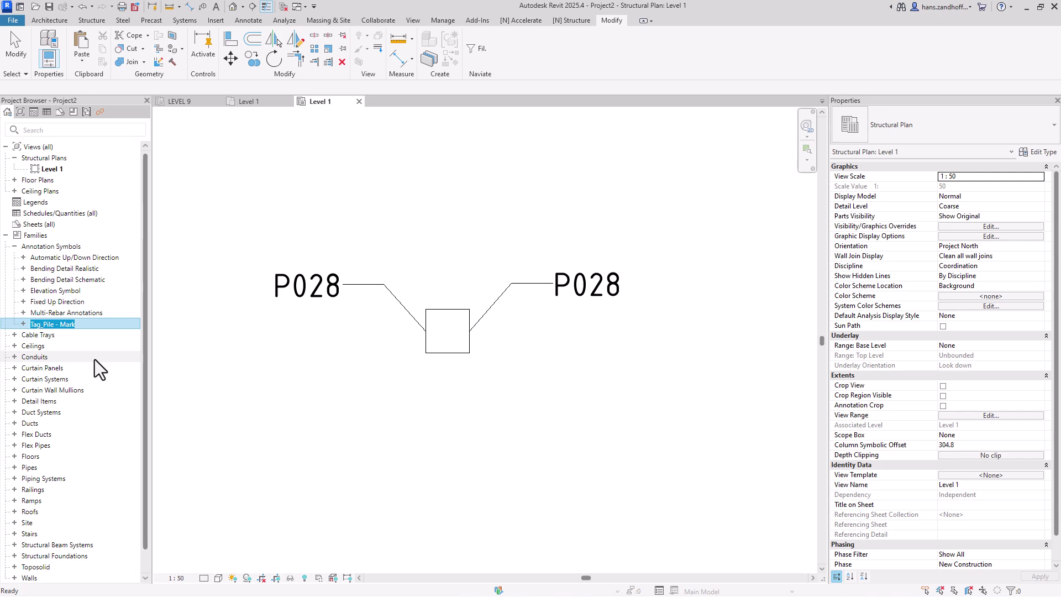
text(TF)
text(T Pile)
click(220, 337)
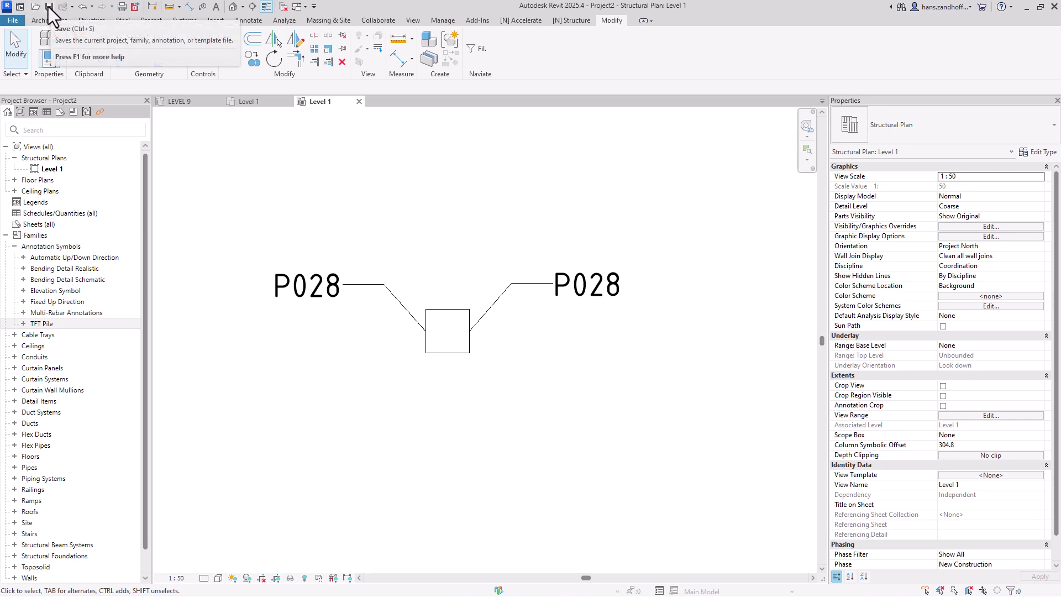
Save the template project as Template Pile and close its views, leaving only the LEVEL 9 structural plan open.
click(359, 101)
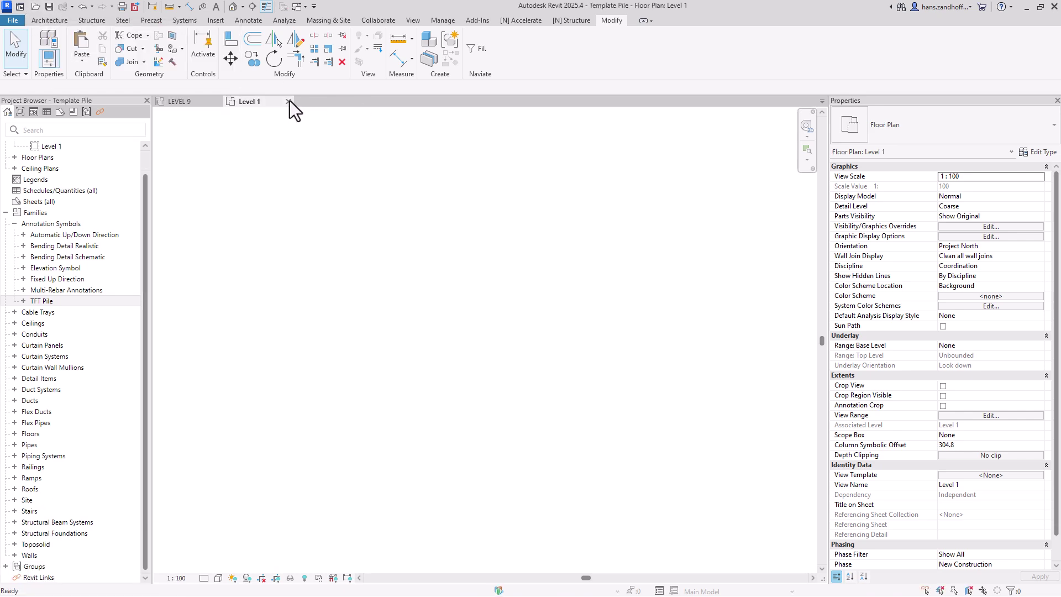
click(194, 101)
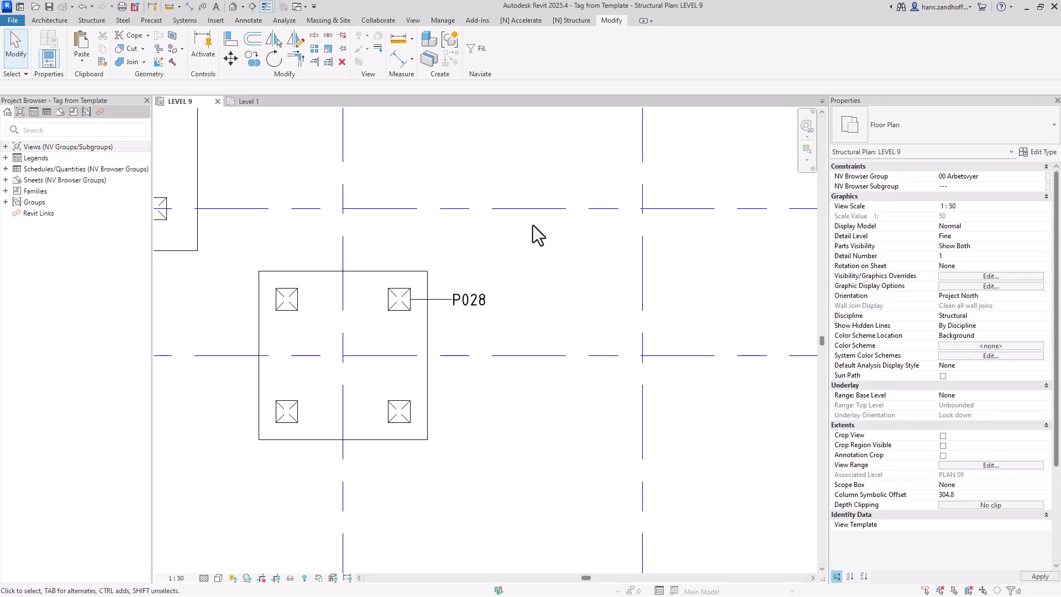
click(287, 103)
Delete the P028 pile tag beside the four-pile foundation in LEVEL 9.
click(483, 301)
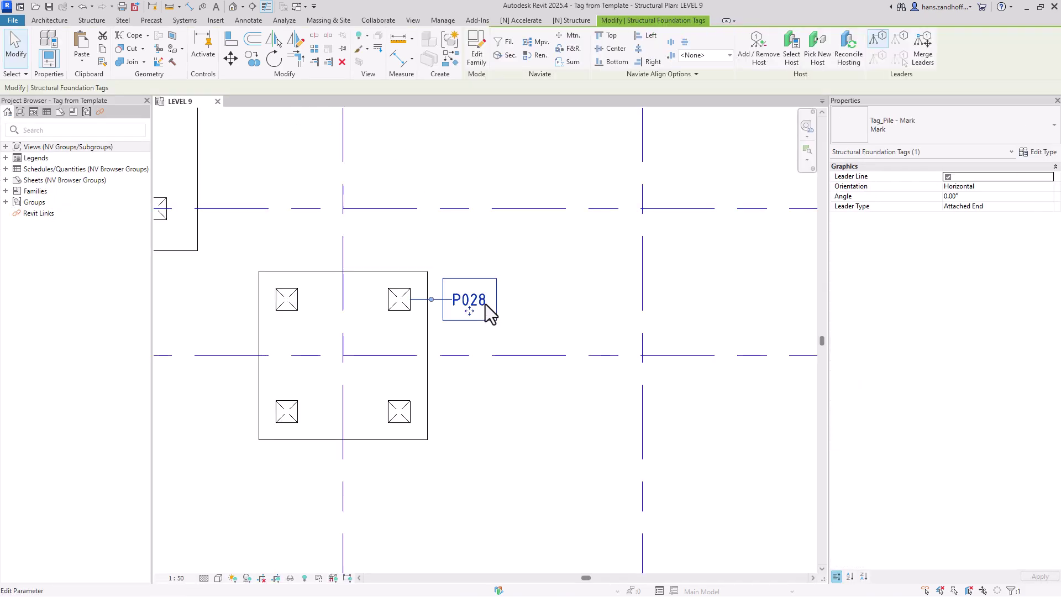
key(Delete)
middle_drag(422, 278, 499, 275)
scroll(521, 265, down, 3)
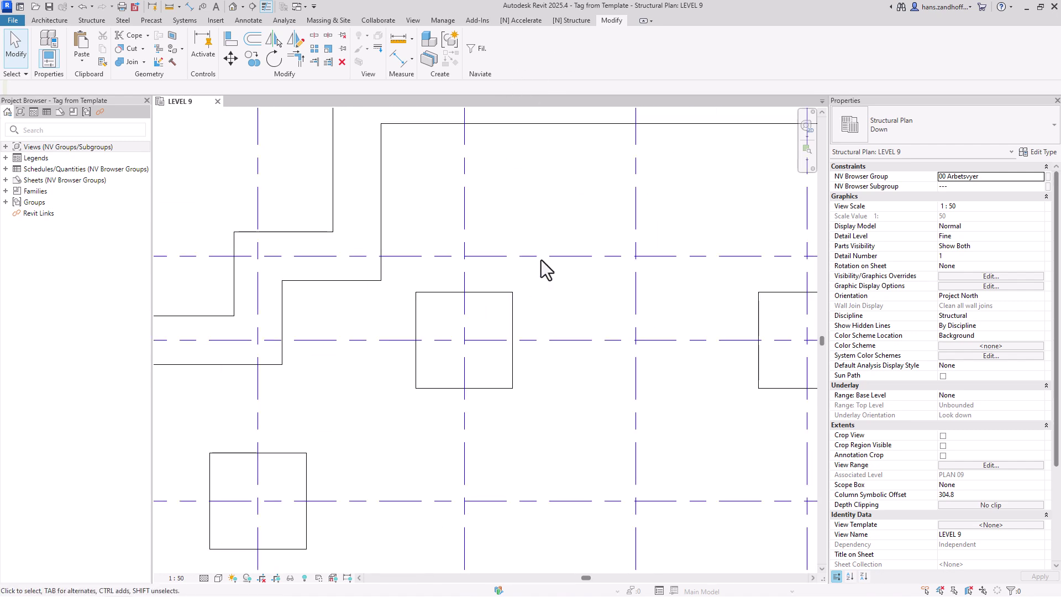
middle_drag(527, 205, 516, 210)
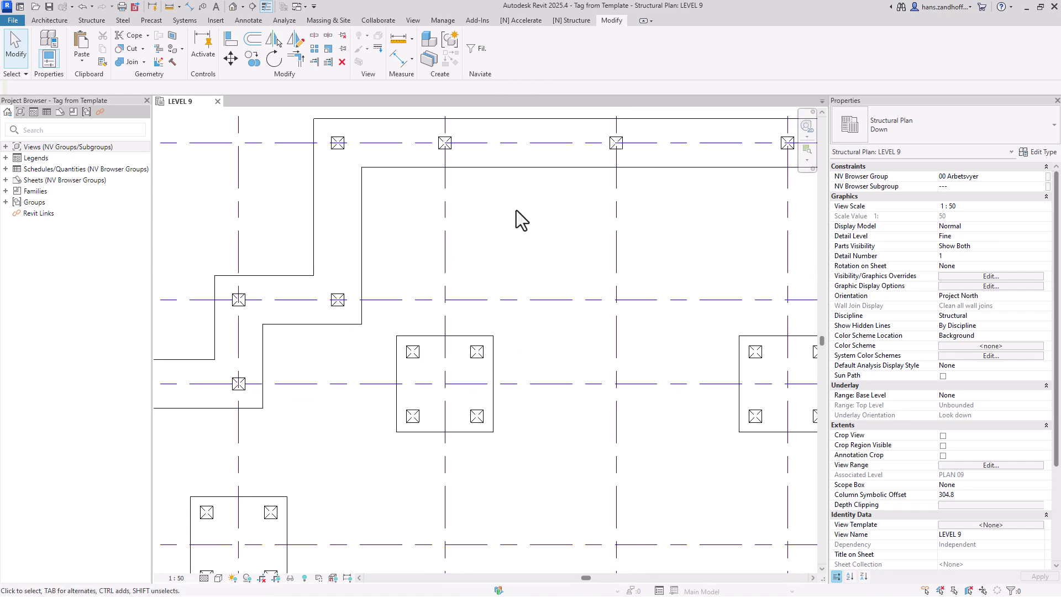
Configure Tag from Template to include local templates and use only Template Pile.rvt.
click(572, 22)
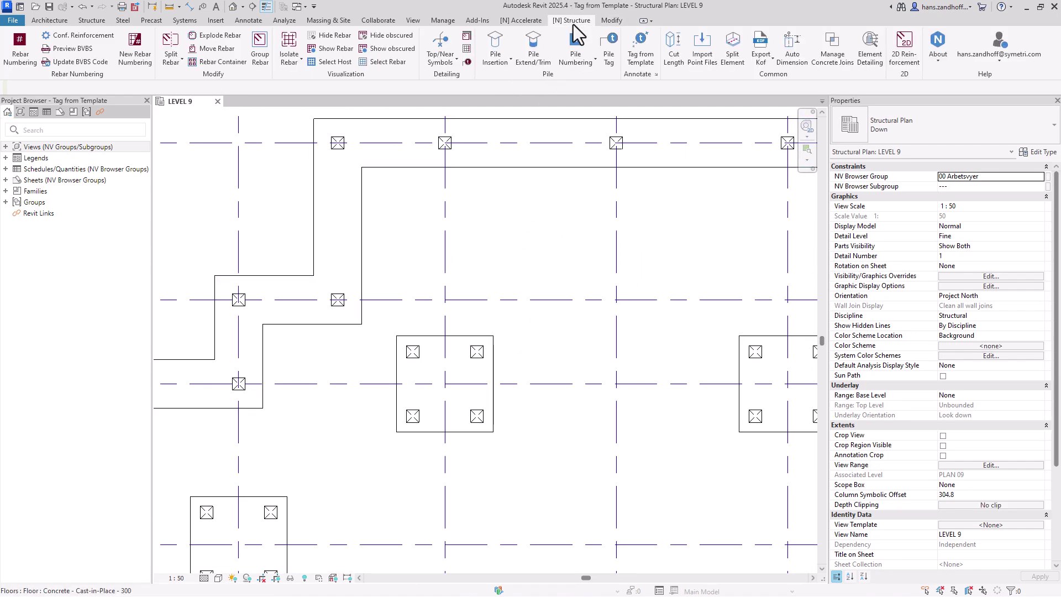
click(657, 74)
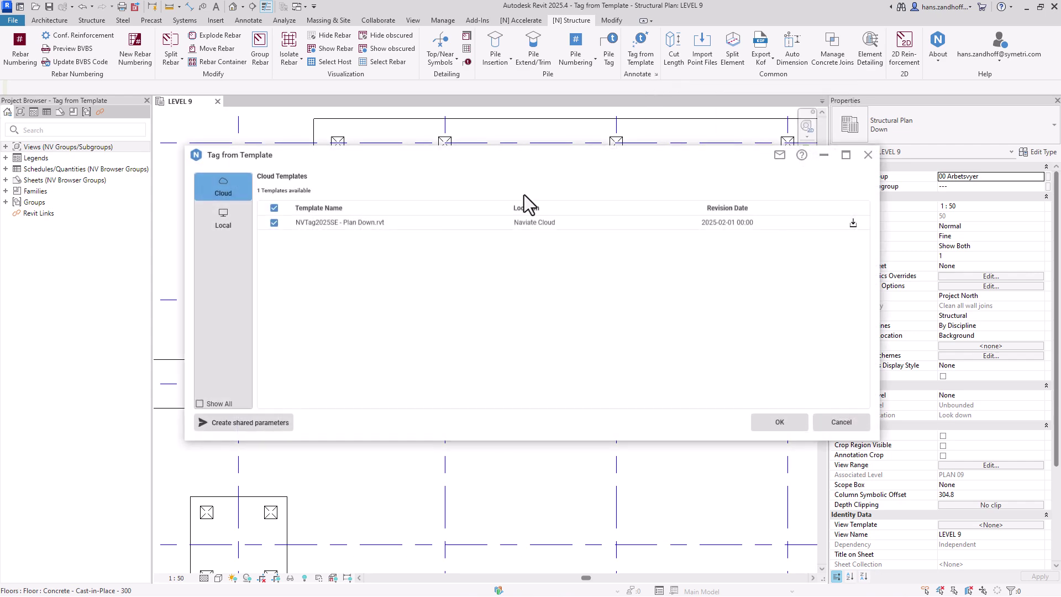
click(239, 219)
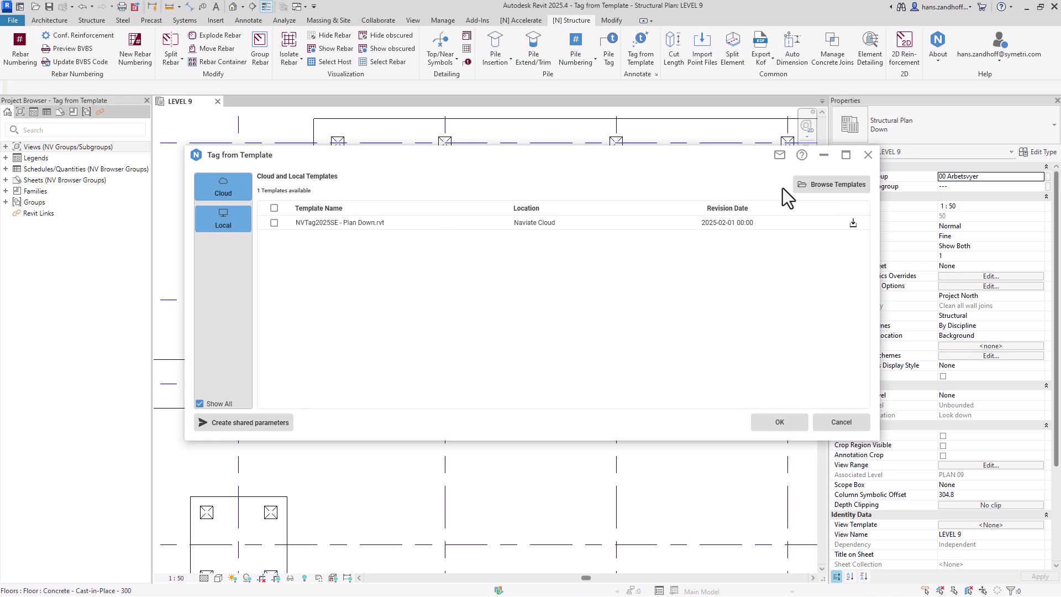
click(832, 184)
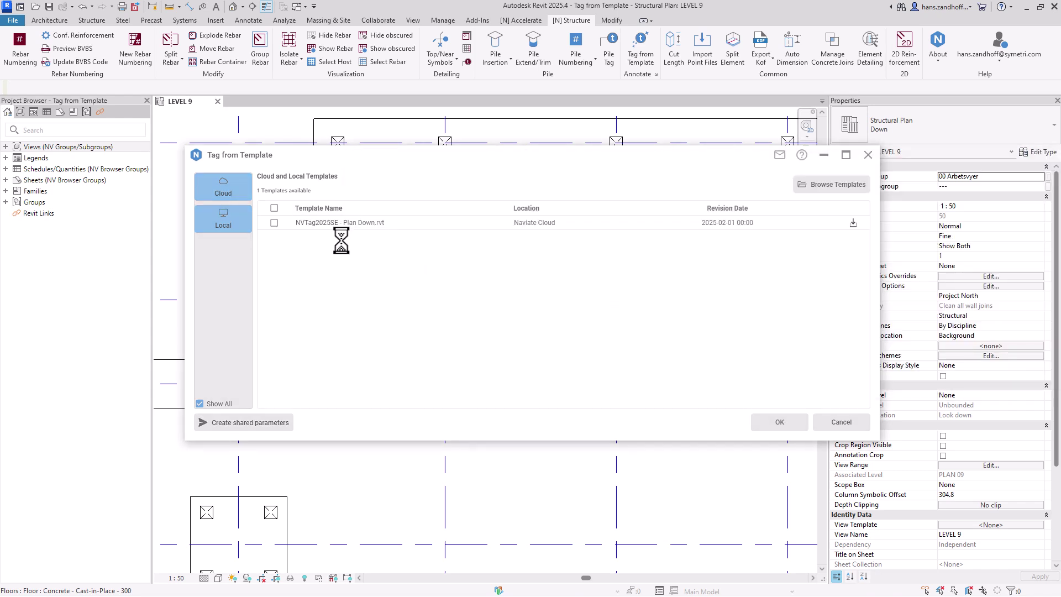
click(273, 237)
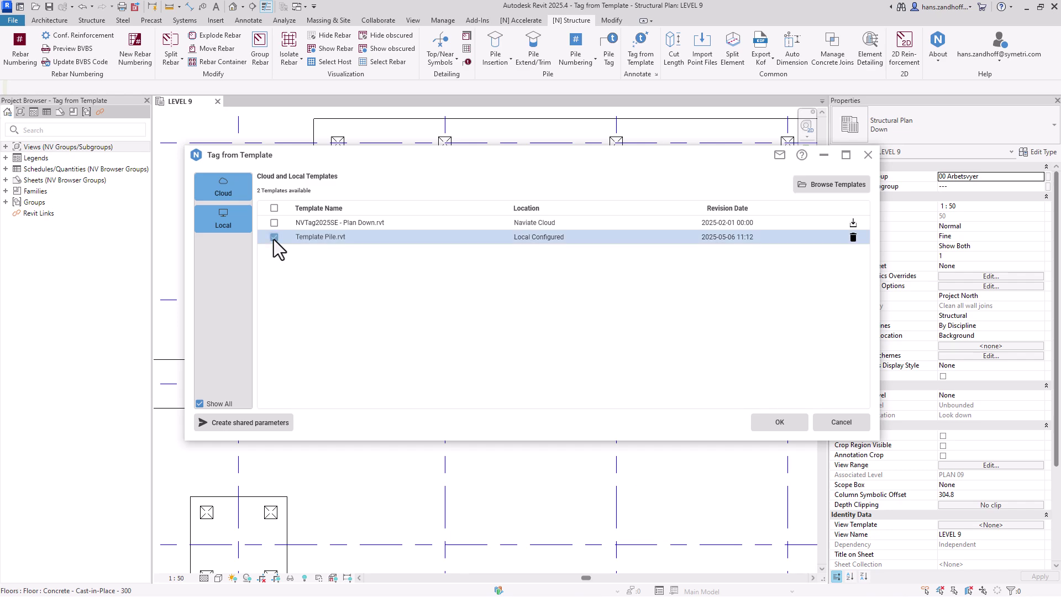
click(778, 422)
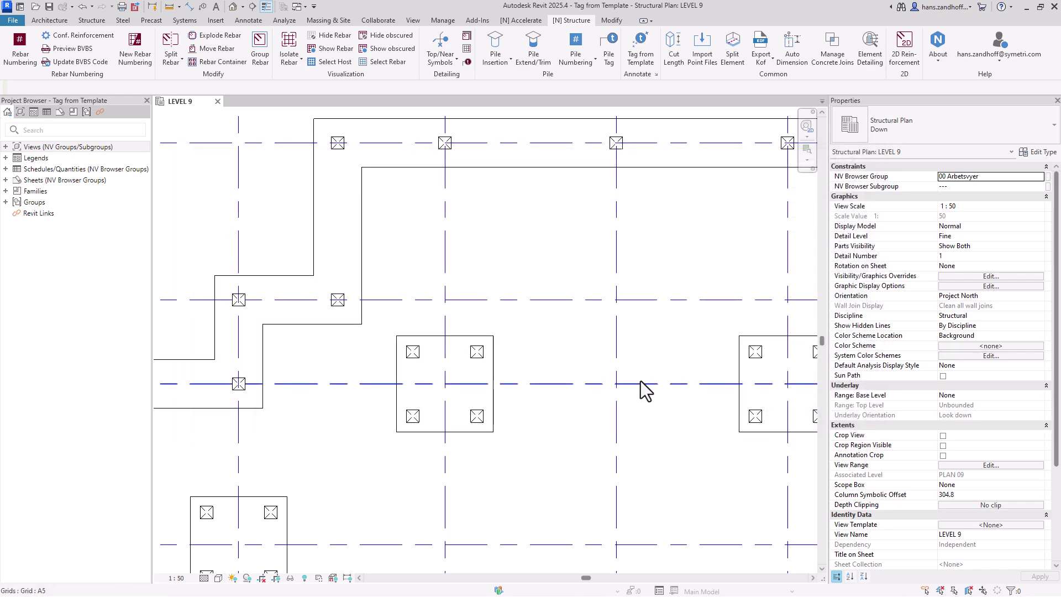
Run Tag from Template on LEVEL 9, select the untagged Concrete pile Rectangular elements from the report, and close the report.
click(641, 39)
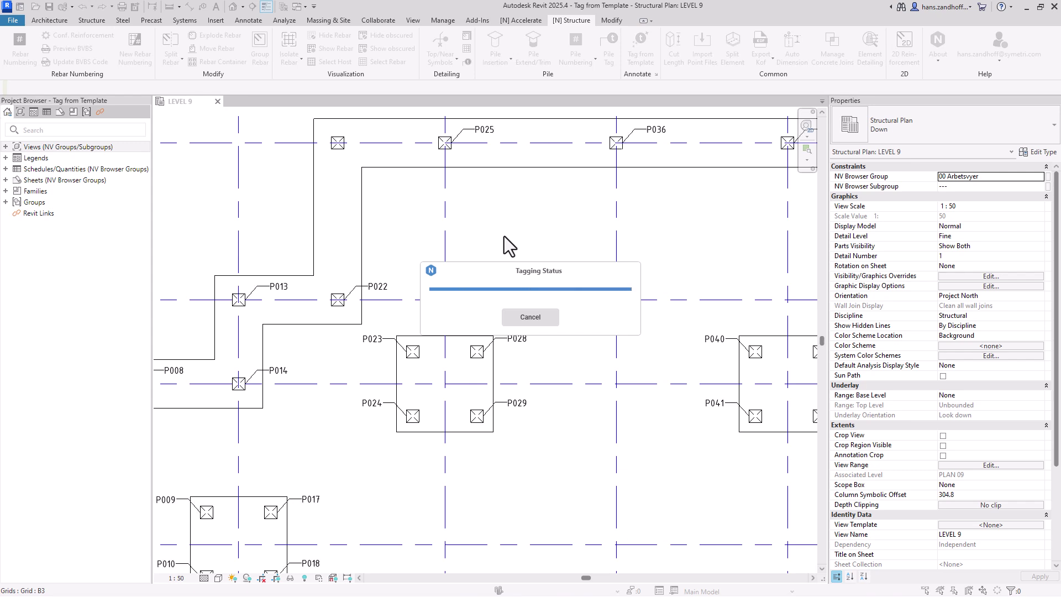
click(600, 169)
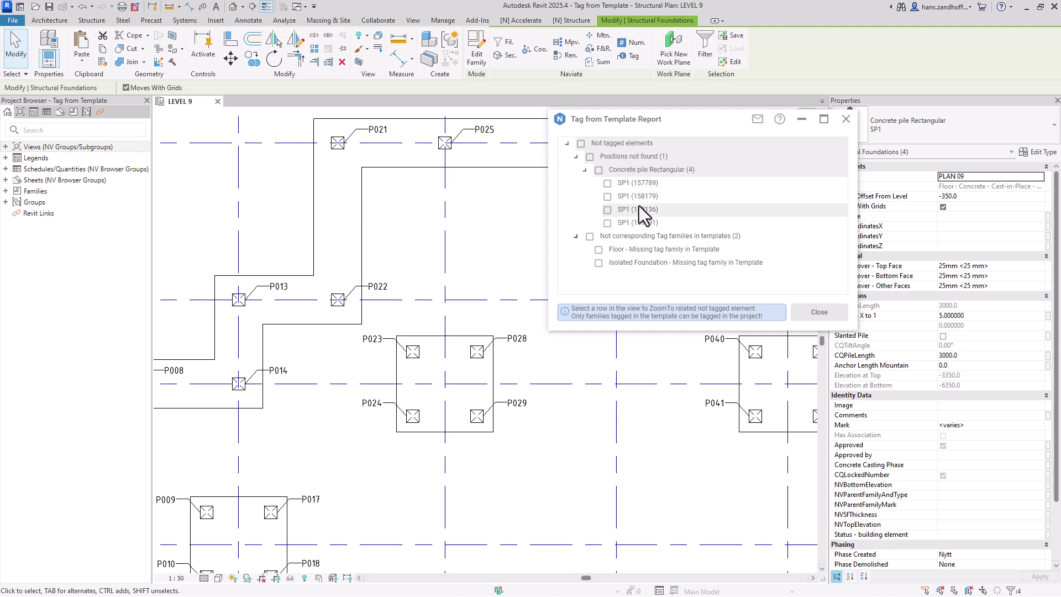
click(819, 313)
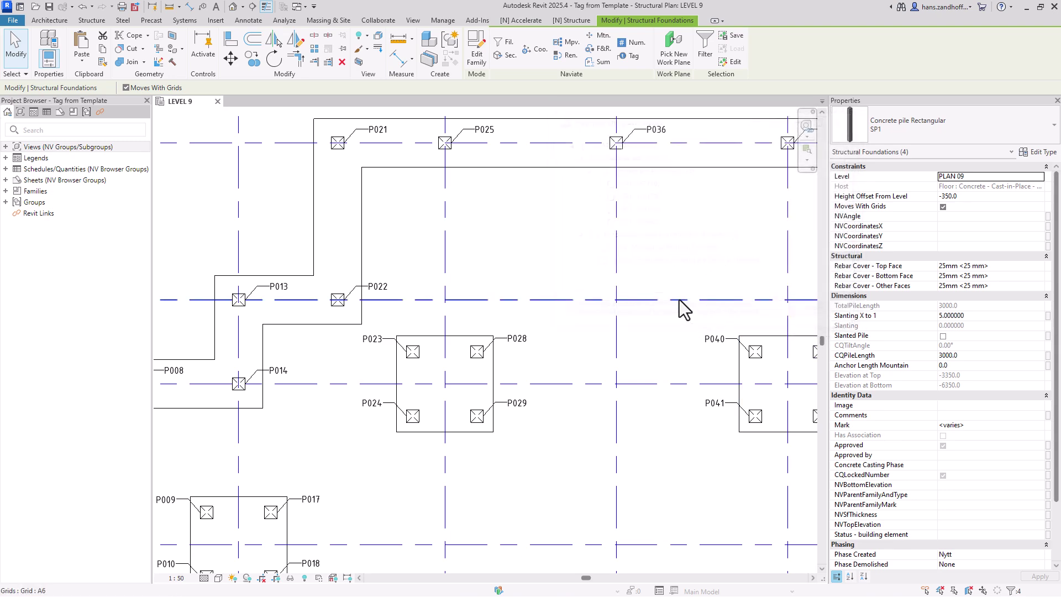
Examine the placement of the pile tags around the foundations and along the walls across LEVEL 9.
scroll(396, 276, down, 2)
middle_drag(244, 298, 486, 298)
scroll(566, 460, up, 3)
scroll(671, 383, down, 4)
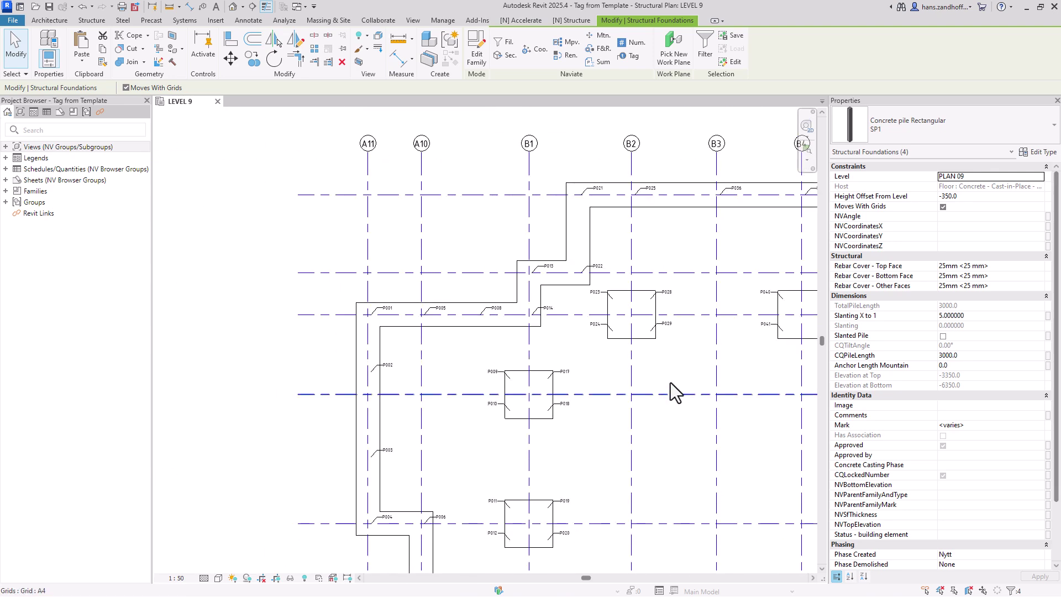
scroll(571, 273, up, 4)
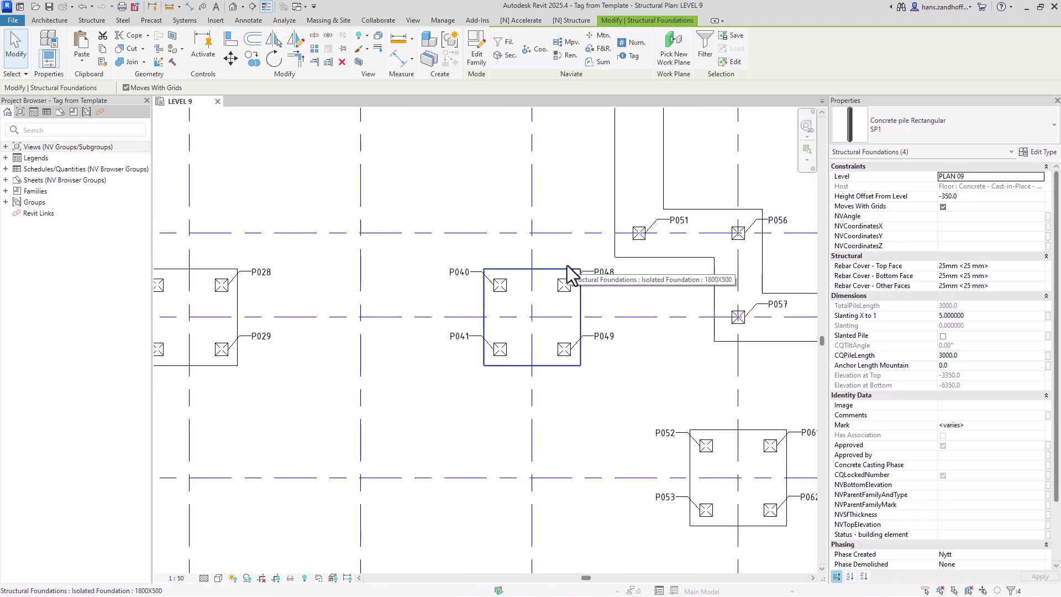
scroll(608, 309, down, 3)
middle_drag(668, 359, 475, 348)
scroll(470, 351, up, 1)
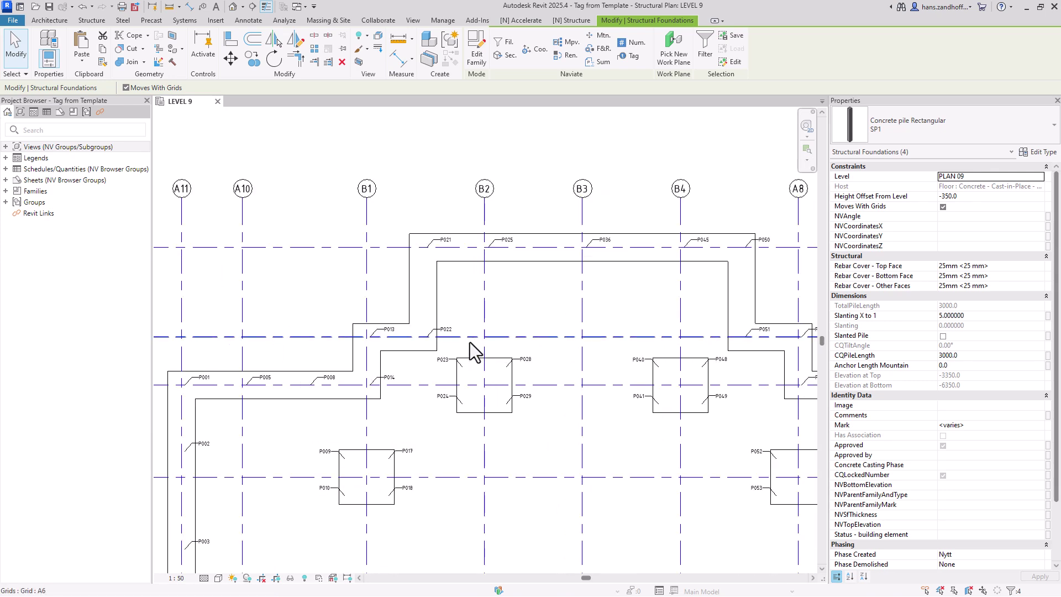
Check the type assigned to the P023 pile tag and review the foundation tag types loaded in the project.
scroll(474, 351, up, 3)
click(421, 381)
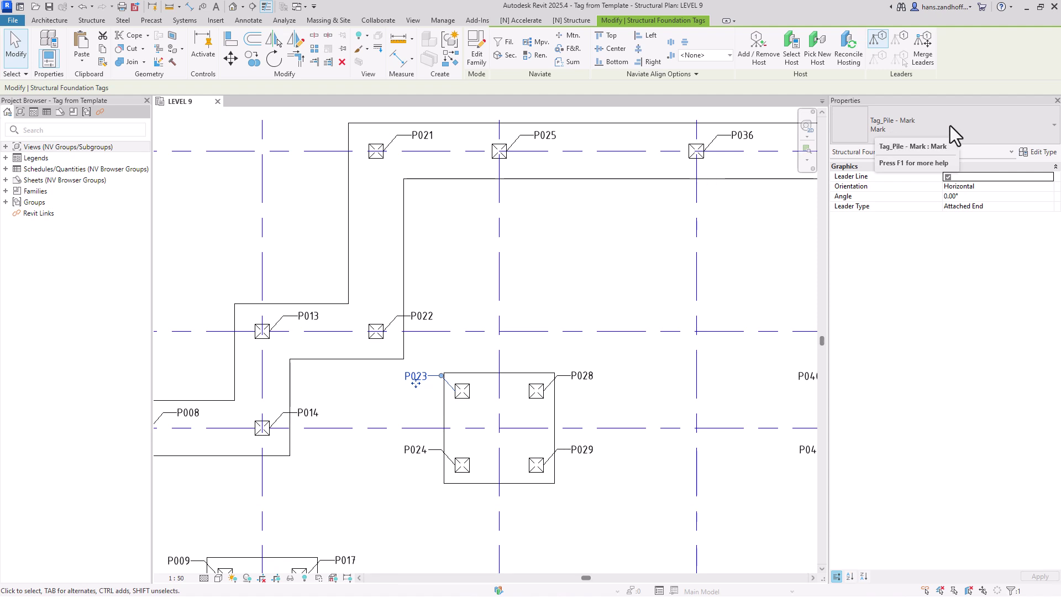
click(966, 124)
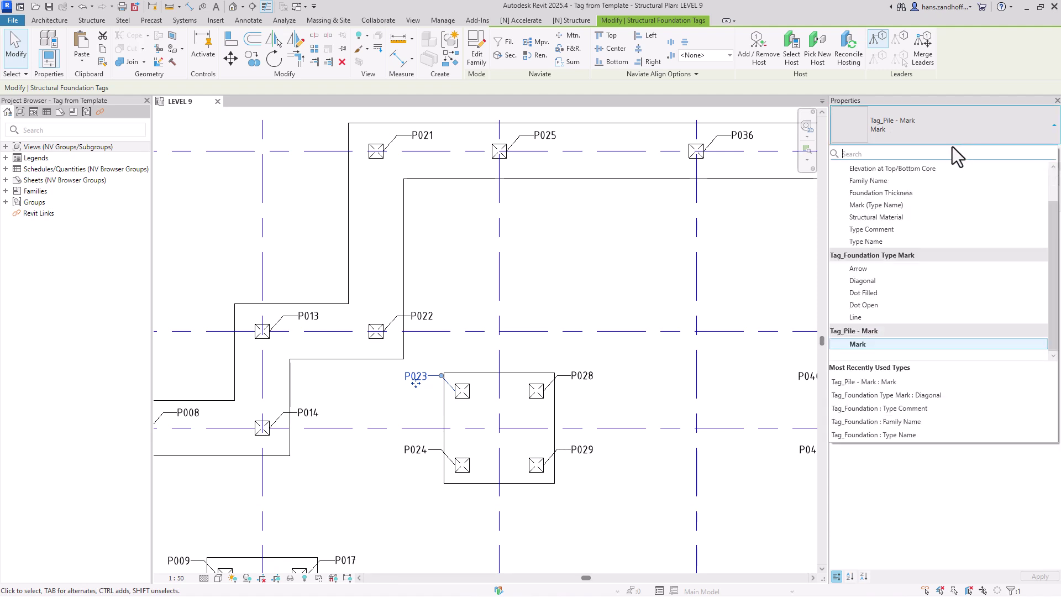
scroll(874, 241, up, 1)
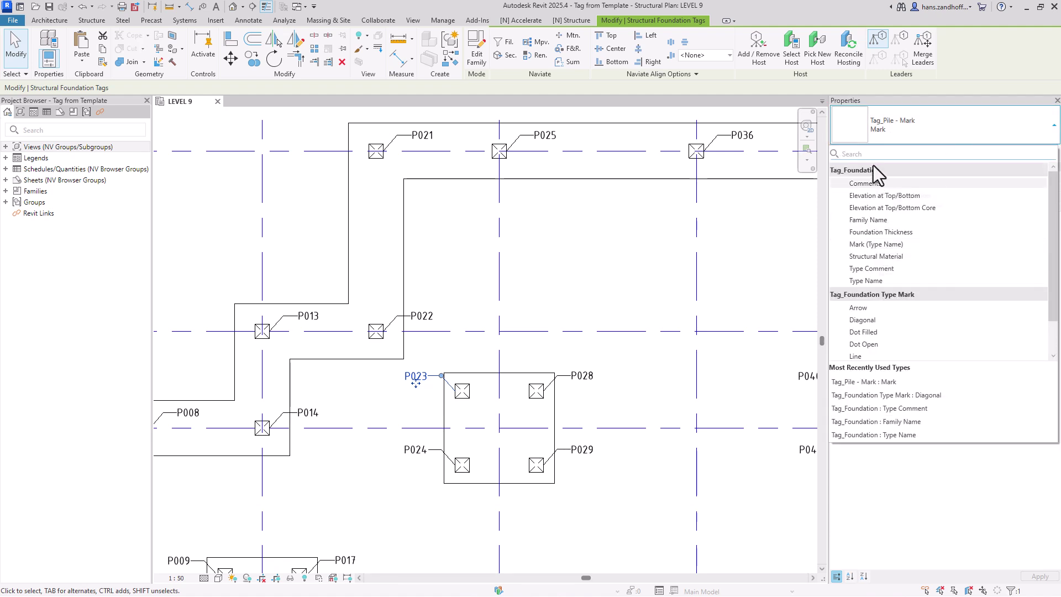
click(554, 265)
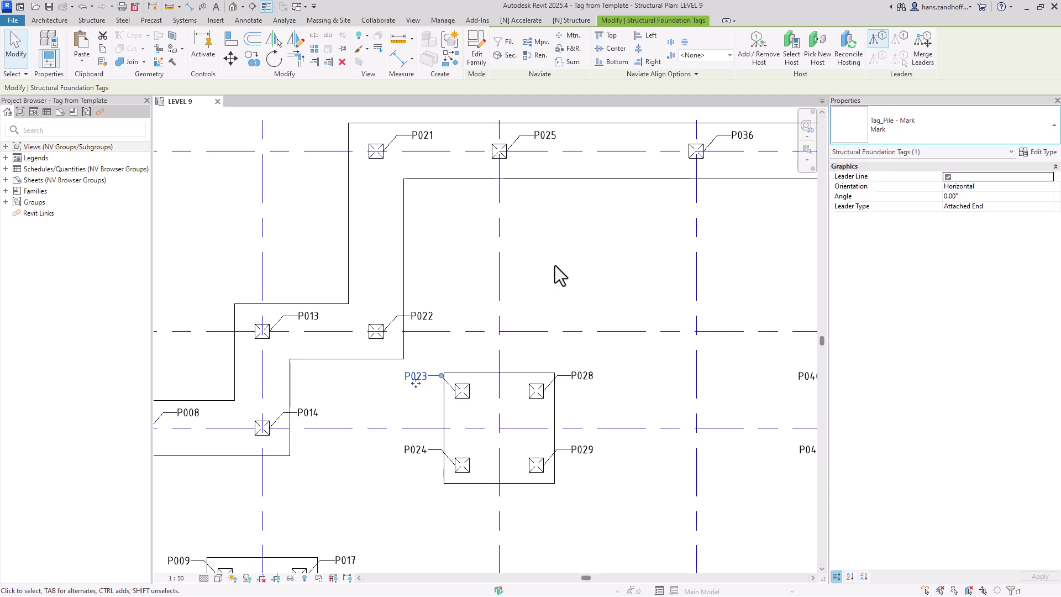
Delete all instances of the pile tag visible in the LEVEL 9 view.
right_click(577, 385)
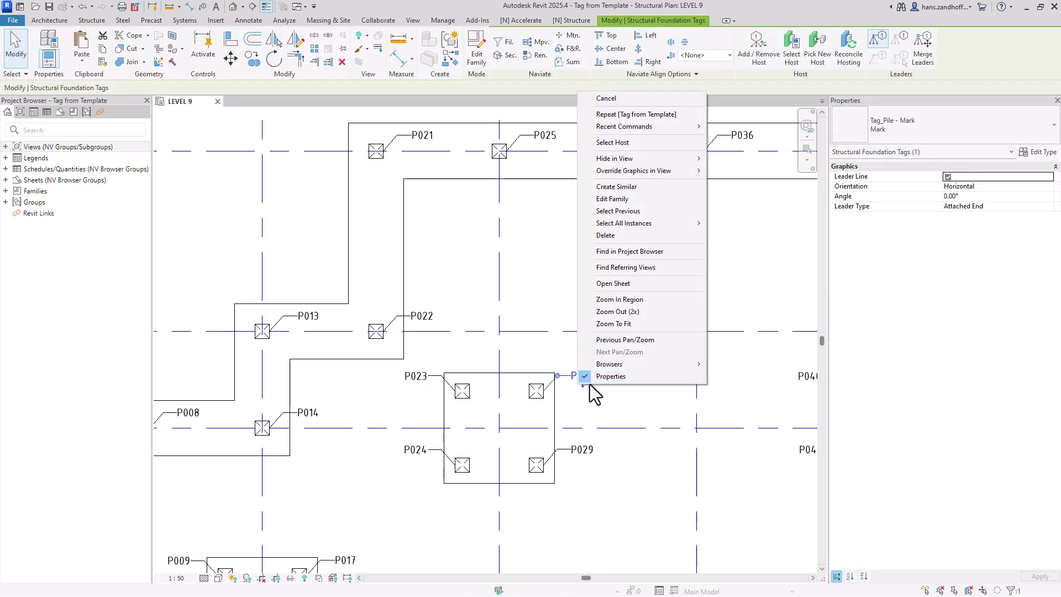
mouse_move(687, 223)
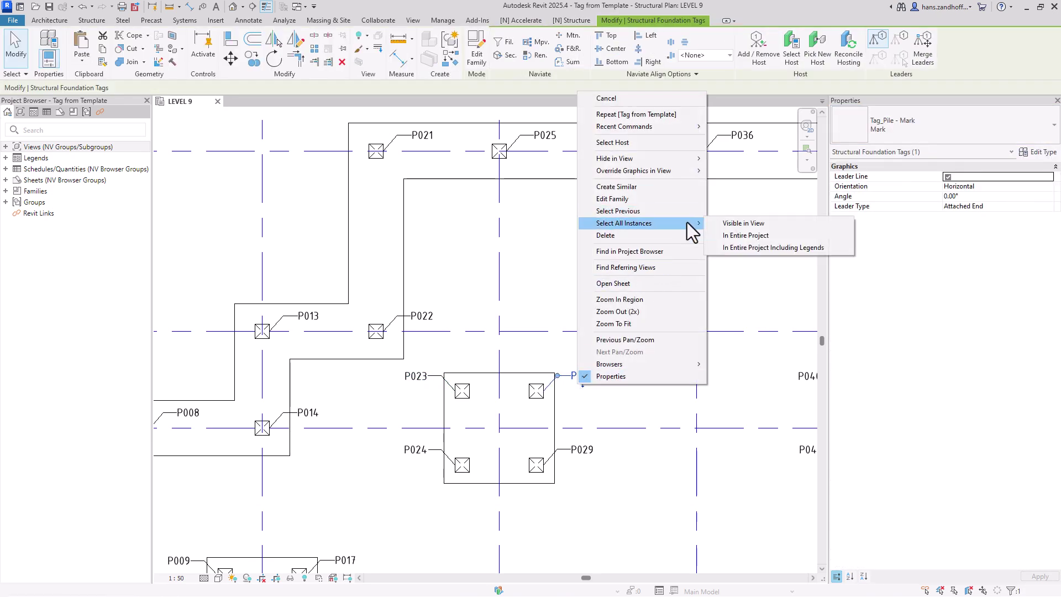
click(752, 225)
key(Delete)
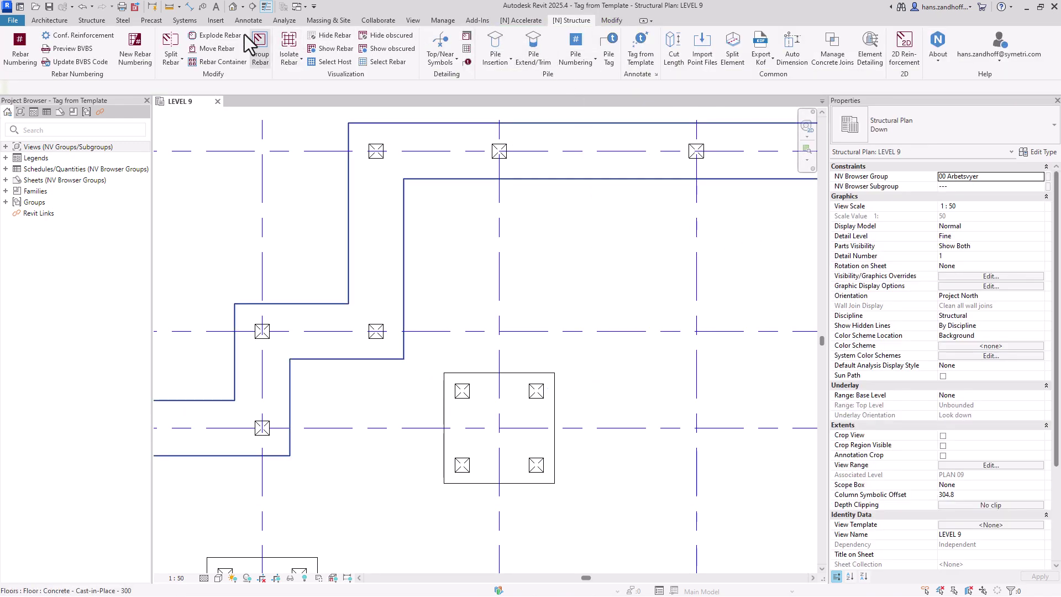
Set the loaded tag for the Structural Foundations category to Tag_Foundation : Type Name.
click(257, 21)
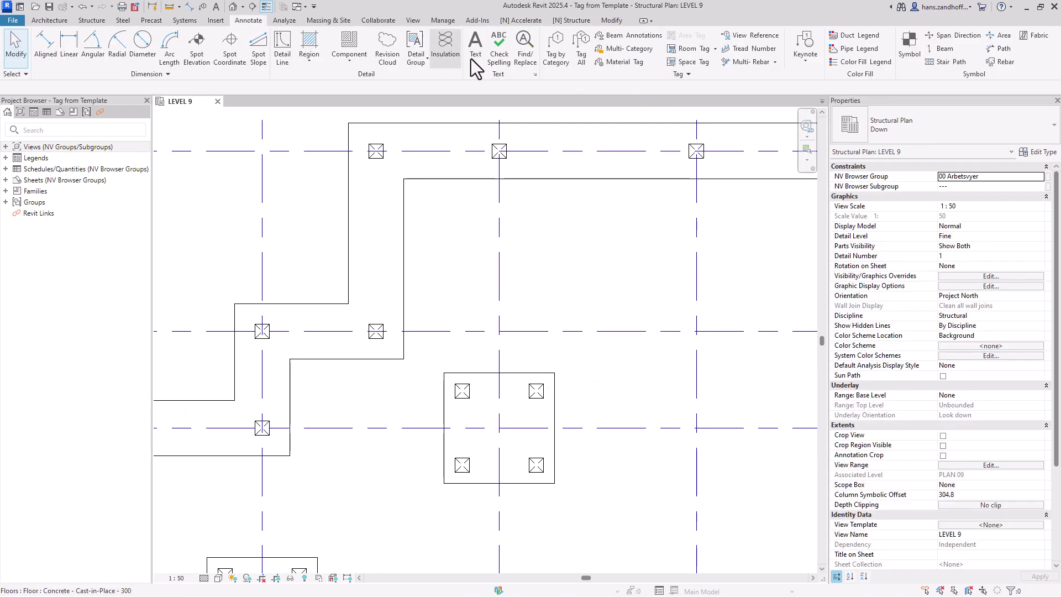
click(686, 75)
click(591, 89)
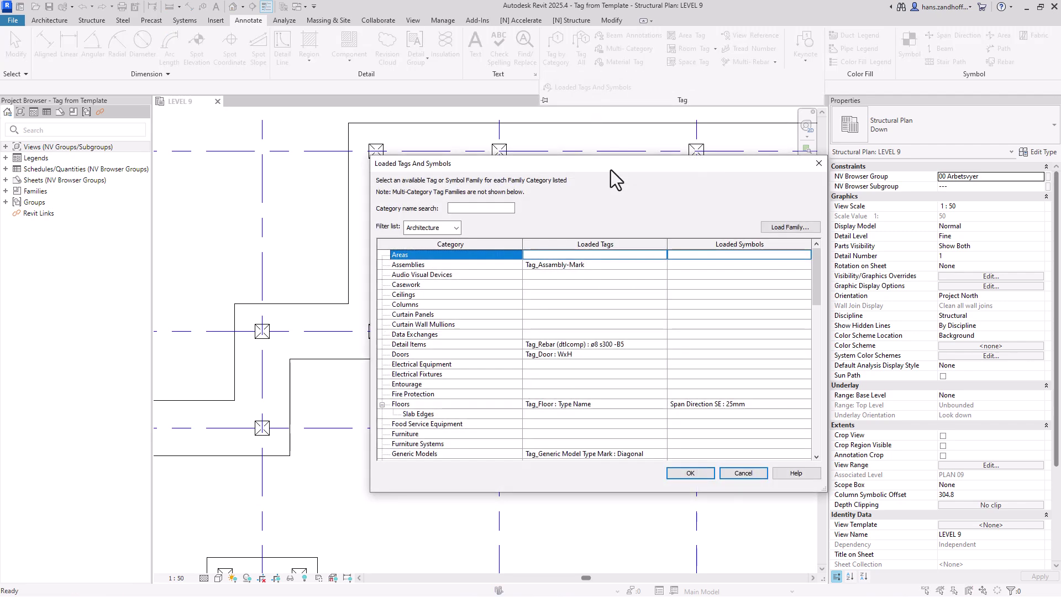
click(455, 356)
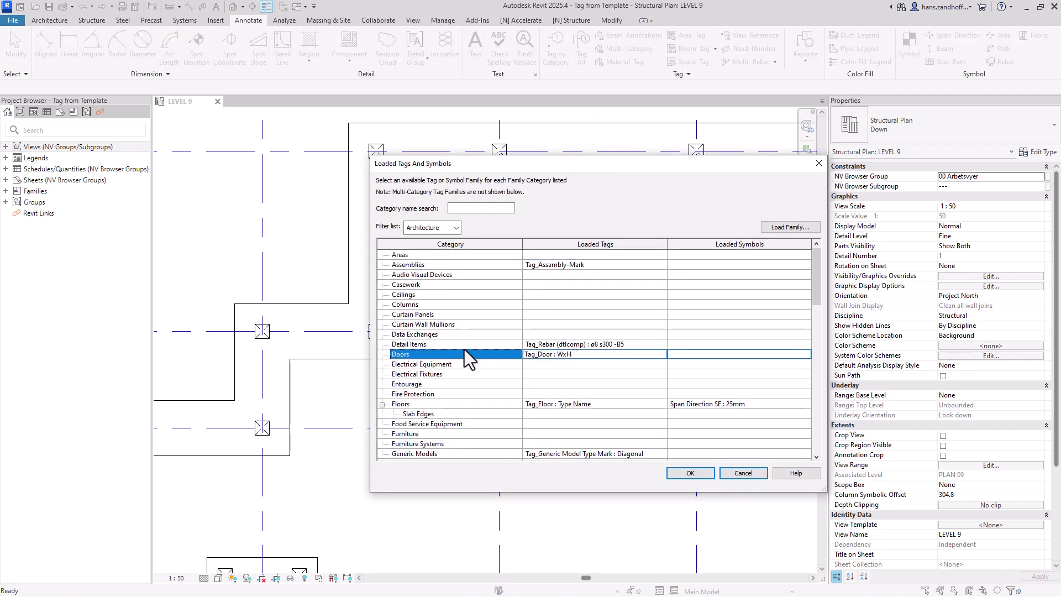
key(Down)
key(Down)
key(Down)
key(Down)
key(Down)
key(Down)
scroll(467, 351, down, 3)
scroll(470, 354, down, 3)
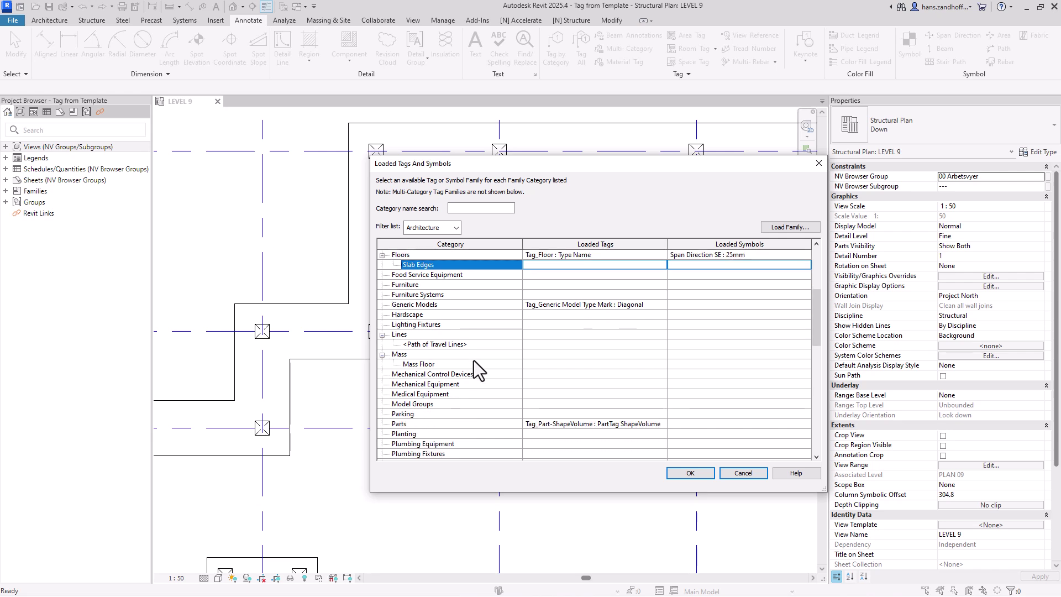
scroll(472, 392, down, 9)
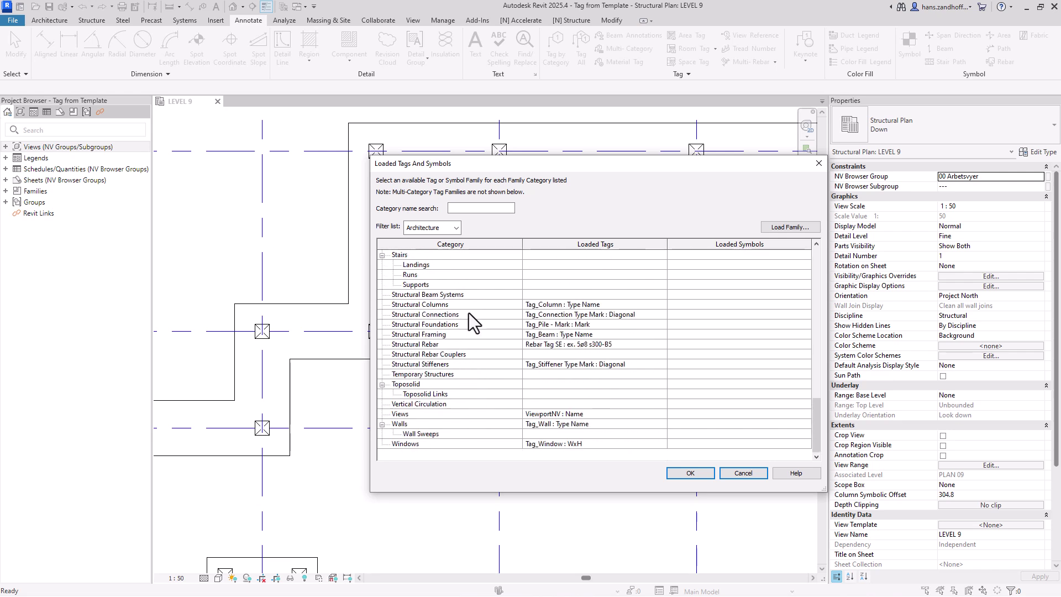
scroll(478, 339, up, 1)
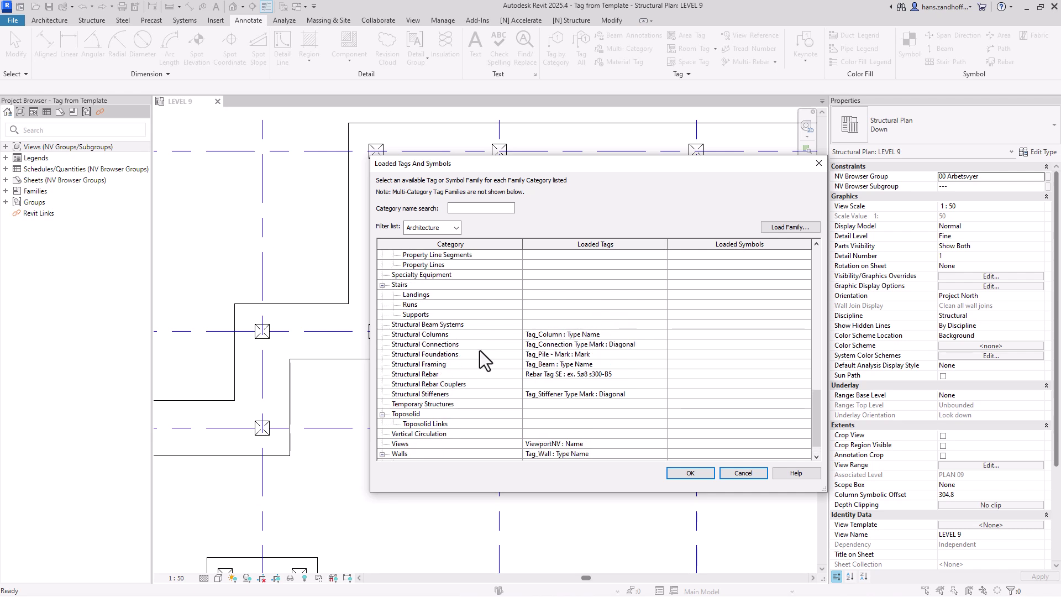
click(641, 354)
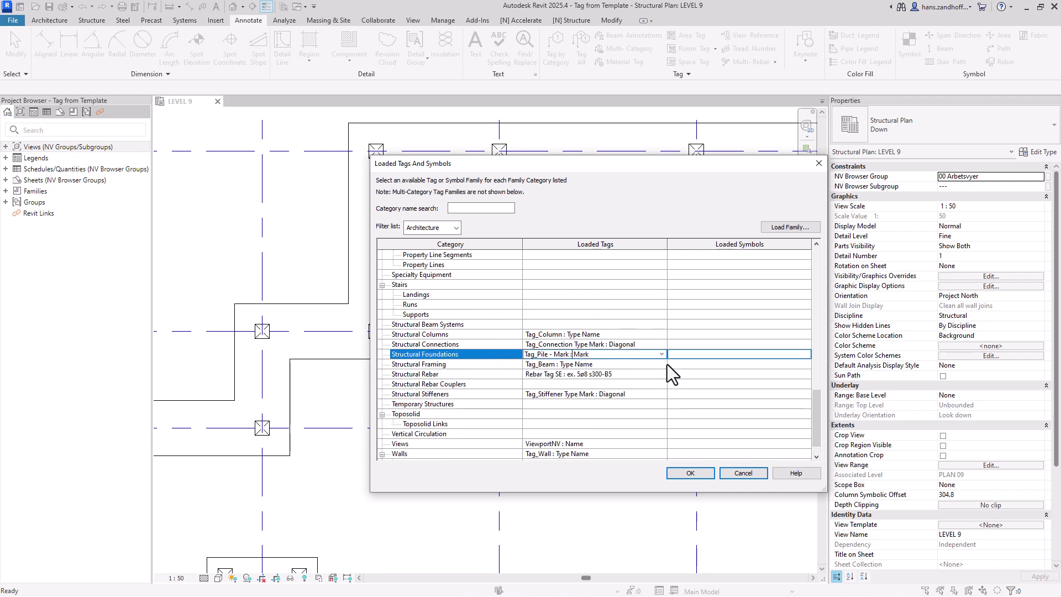
click(661, 354)
scroll(640, 383, up, 4)
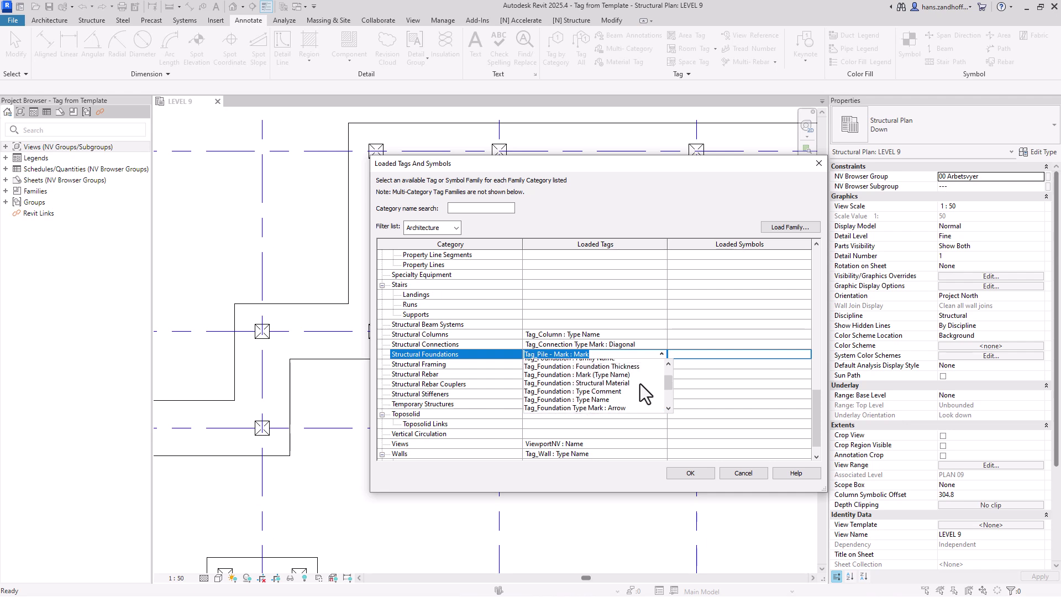
scroll(640, 383, up, 2)
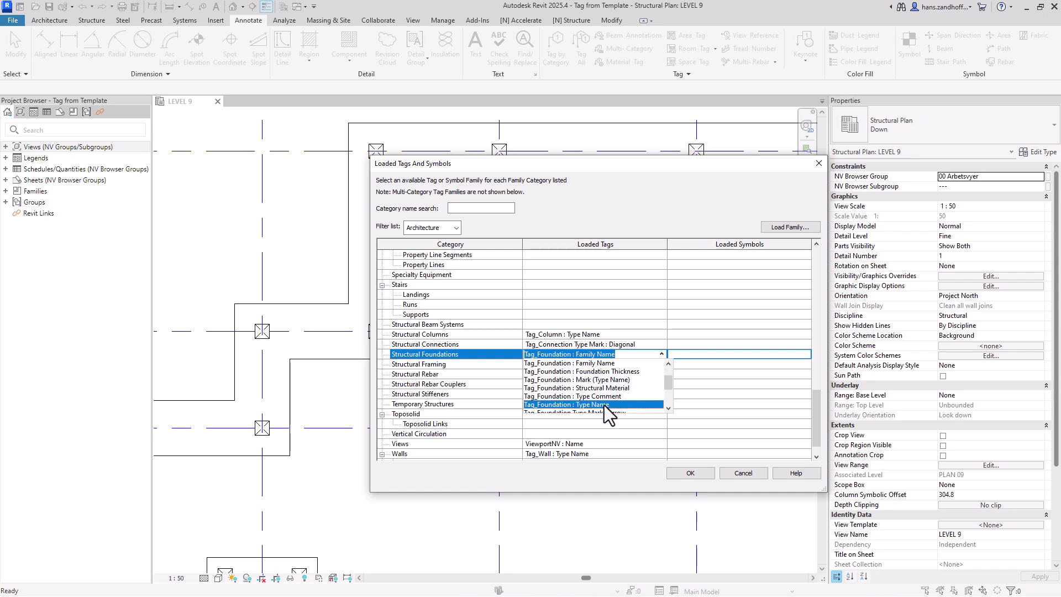
click(604, 406)
click(699, 474)
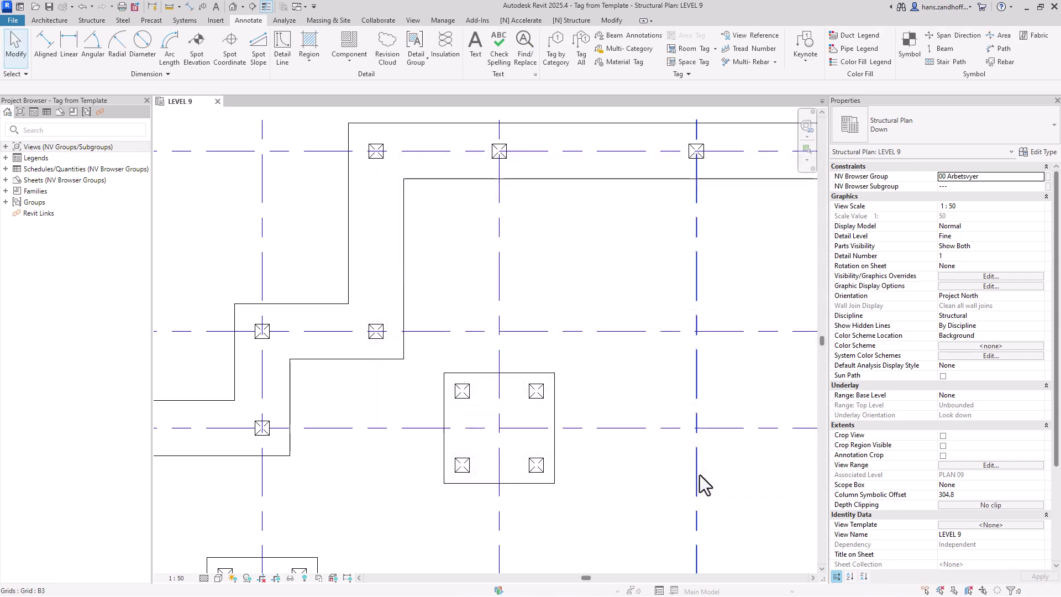
Run Tag from Template on the LEVEL 9 plan and close the resulting report.
scroll(591, 260, down, 4)
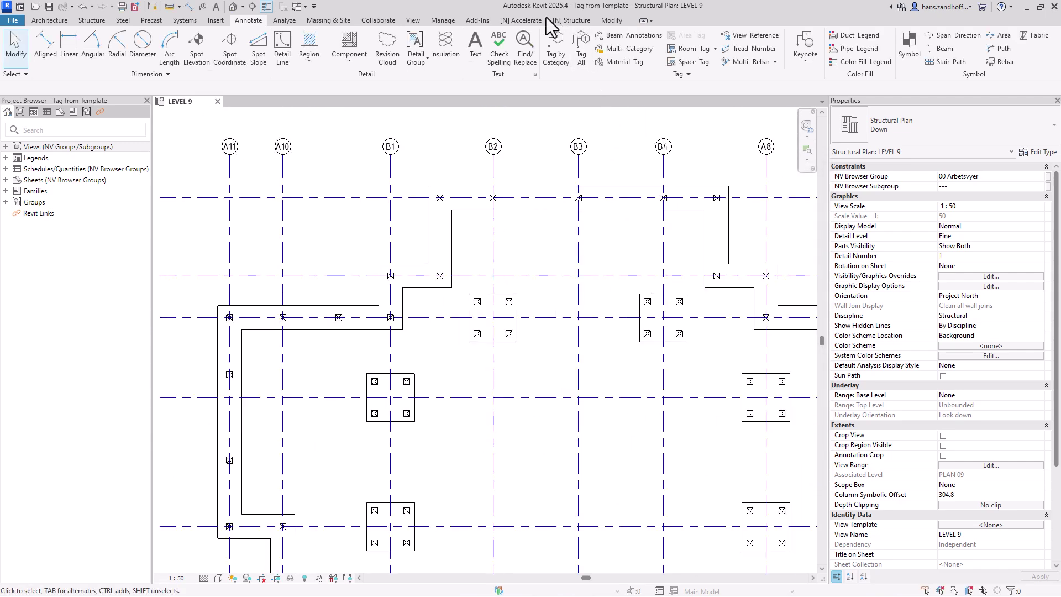
click(571, 22)
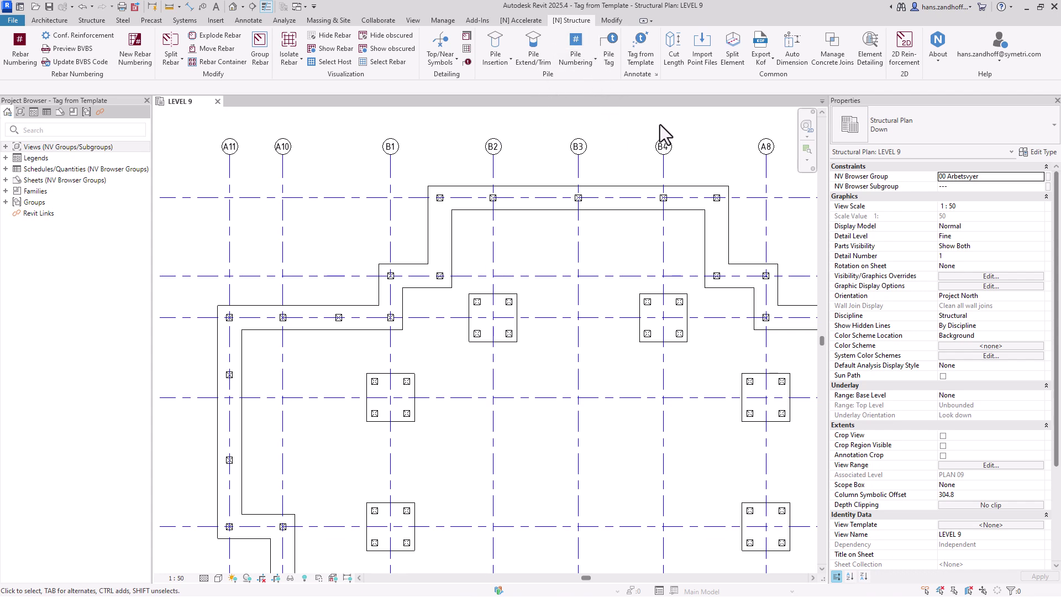
click(638, 47)
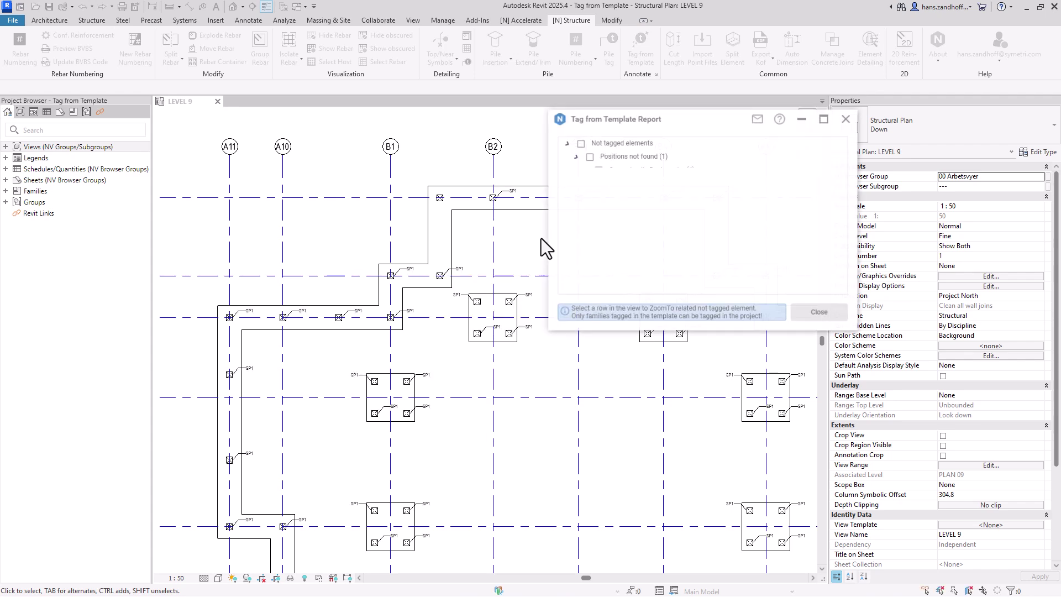
click(819, 312)
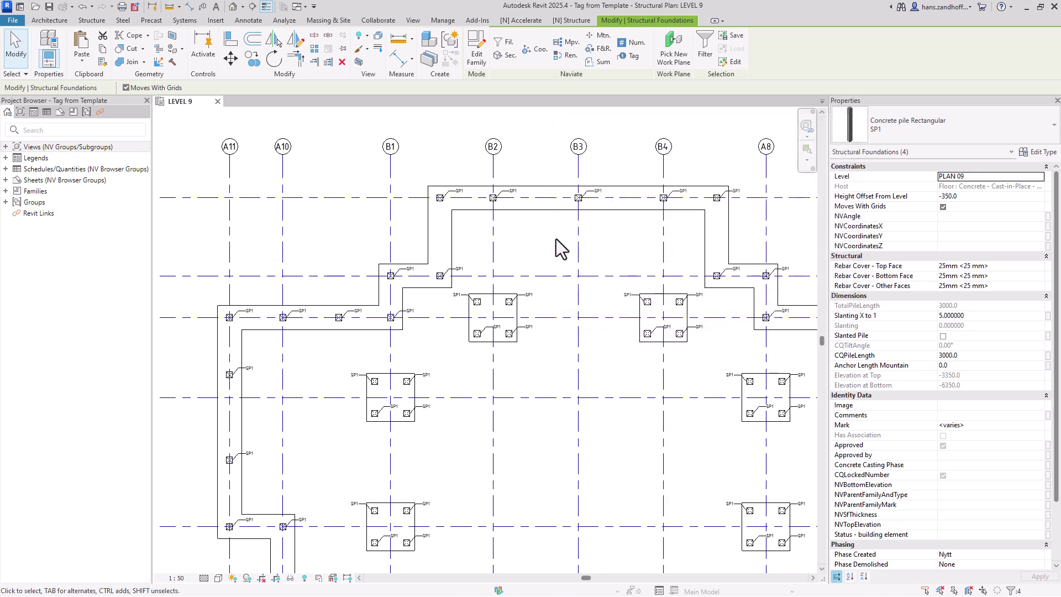
Check the type of the upper-right pile in the B2 foundation and review the available pile types without changing it.
scroll(521, 248, up, 6)
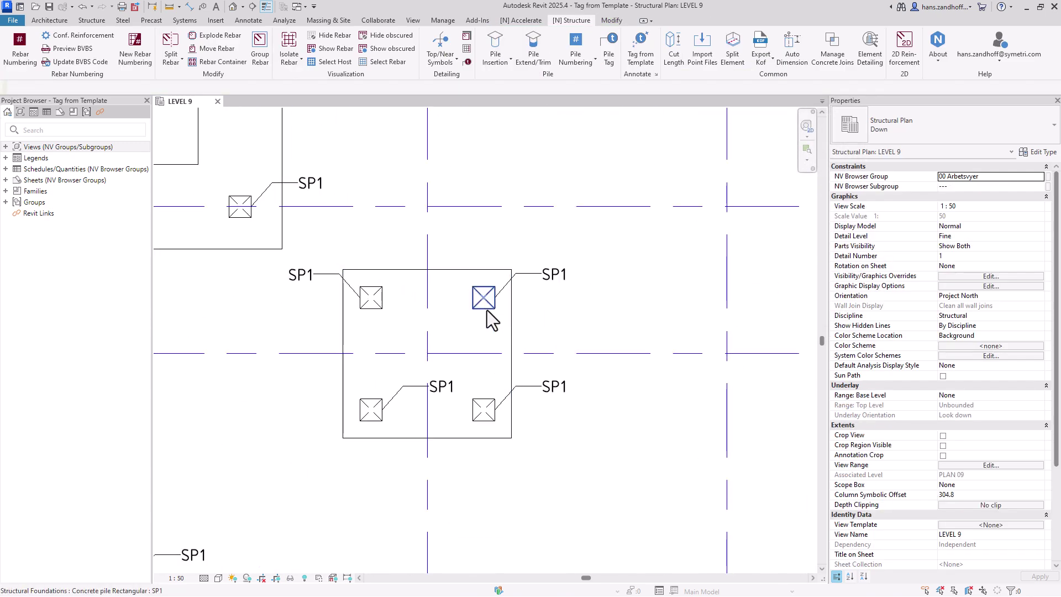
click(486, 310)
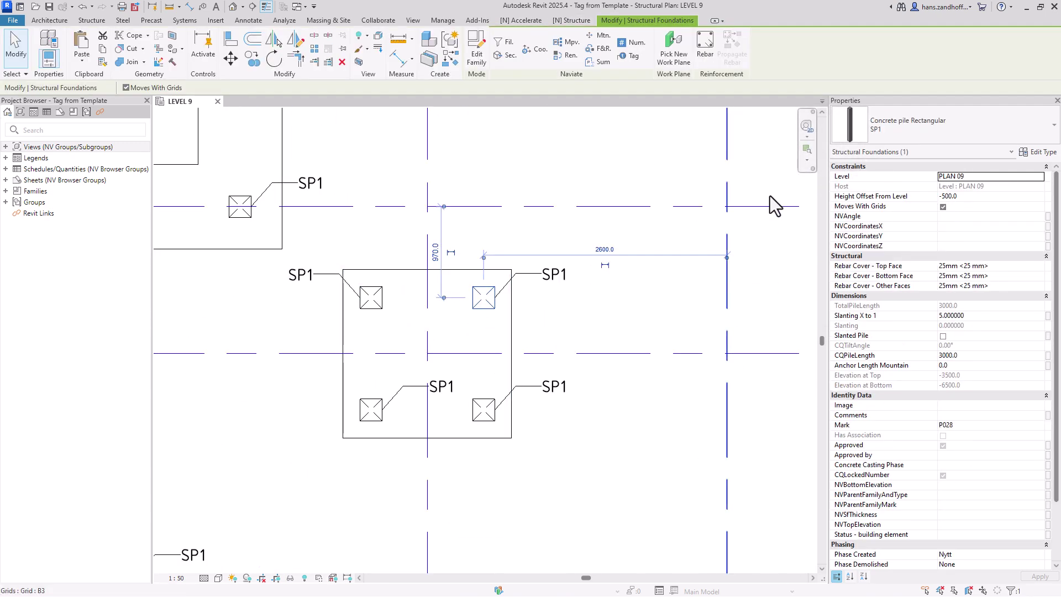
click(949, 113)
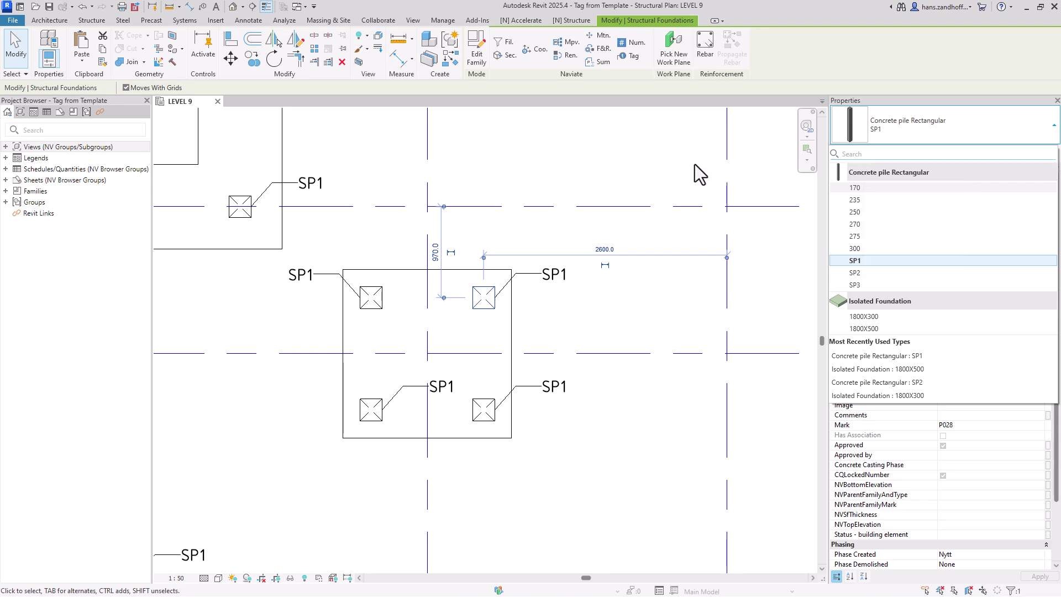
click(619, 161)
click(552, 147)
Delete the two SP1 tags on the right side of the B2 foundation.
scroll(572, 259, down, 5)
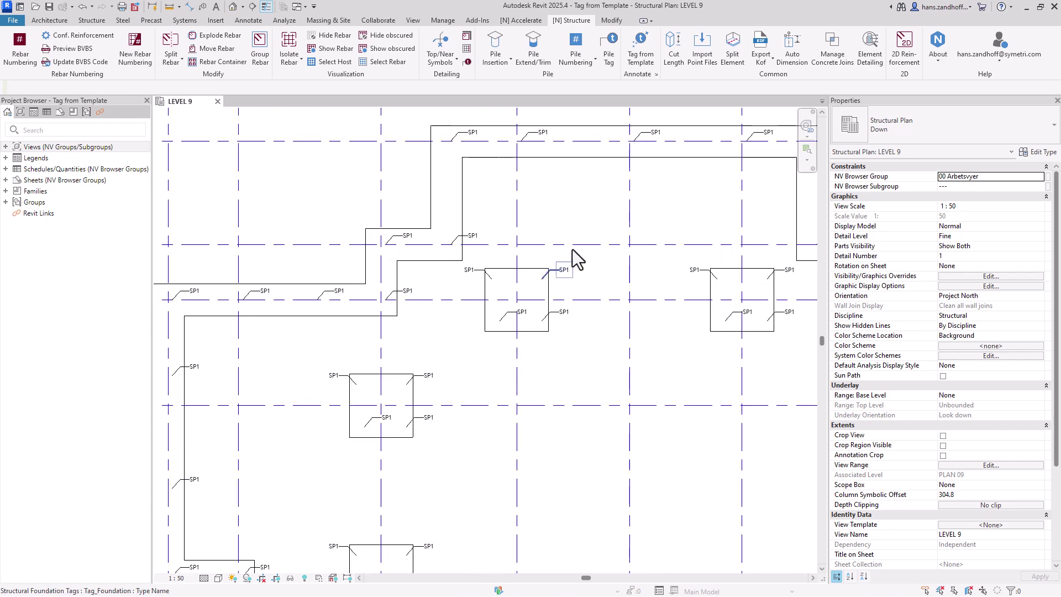
scroll(587, 298, up, 4)
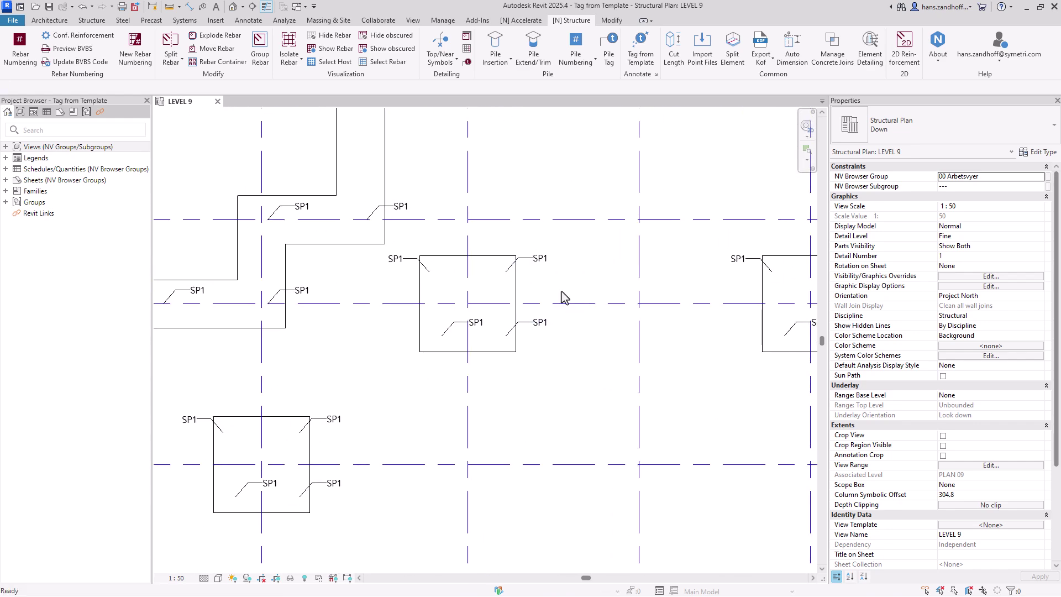
middle_drag(575, 277, 593, 295)
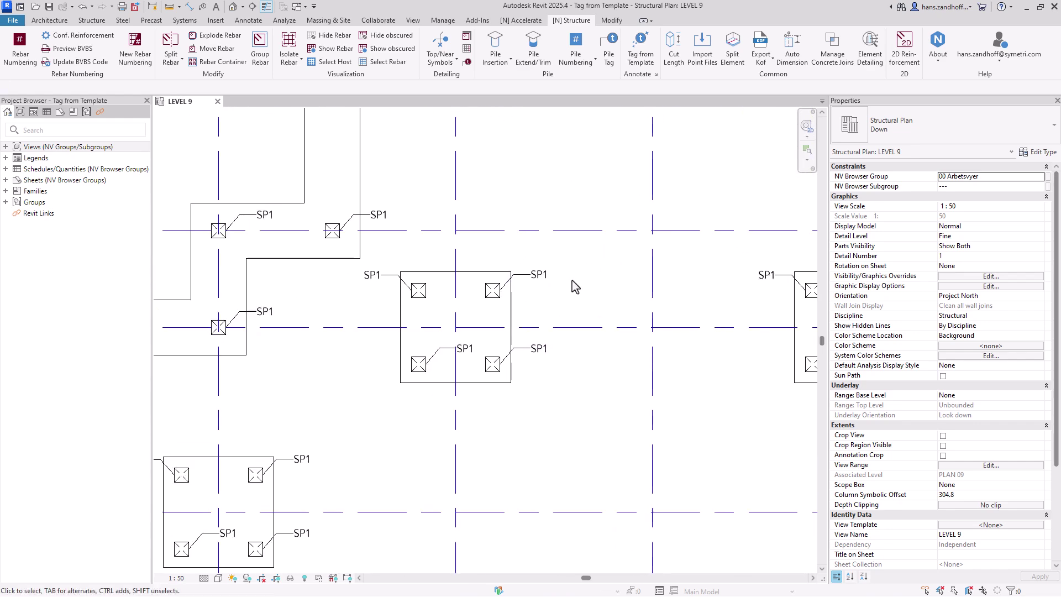
click(540, 276)
key(Delete)
click(540, 352)
key(Delete)
click(248, 20)
click(258, 49)
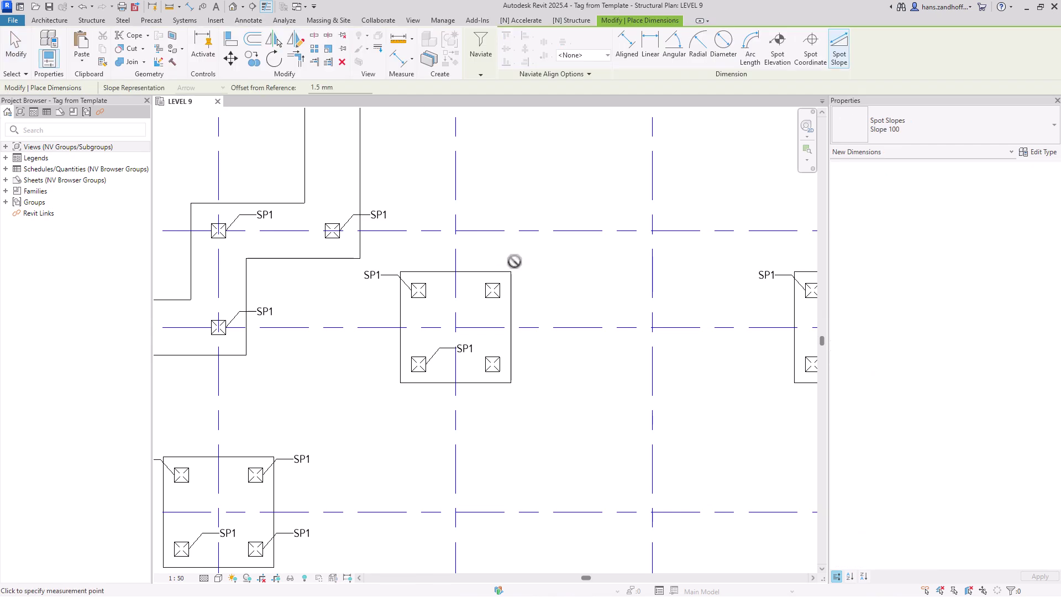
key(Escape)
key(Escape)
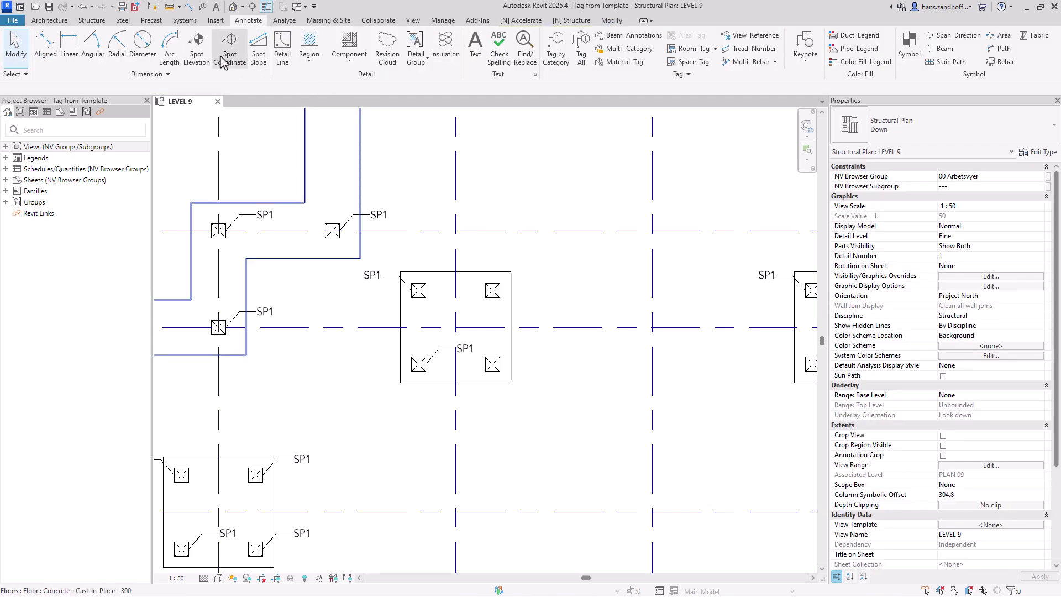
Draw a zigzag chain of detail lines just right of the B2 foundation, with three vertical legs about 2300 mm long.
click(282, 51)
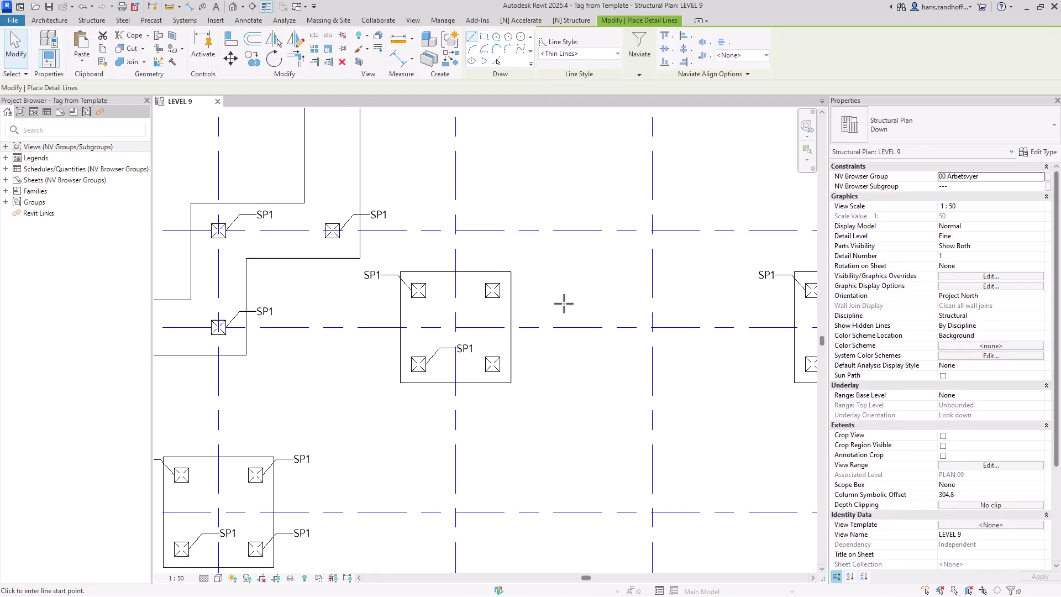
click(527, 260)
click(527, 402)
scroll(529, 405, up, 3)
click(540, 402)
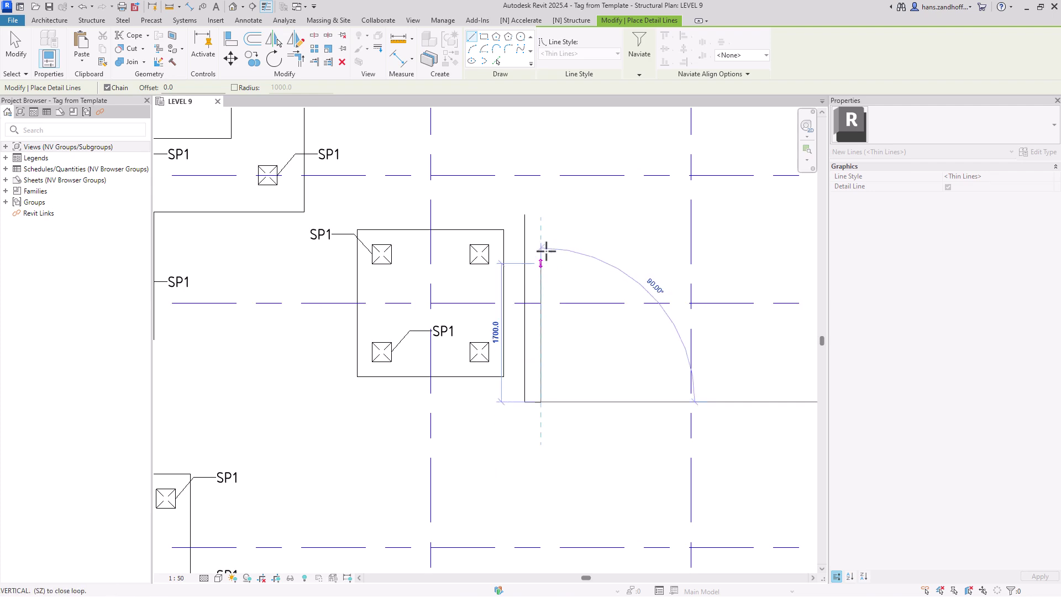
click(540, 214)
click(565, 214)
click(565, 401)
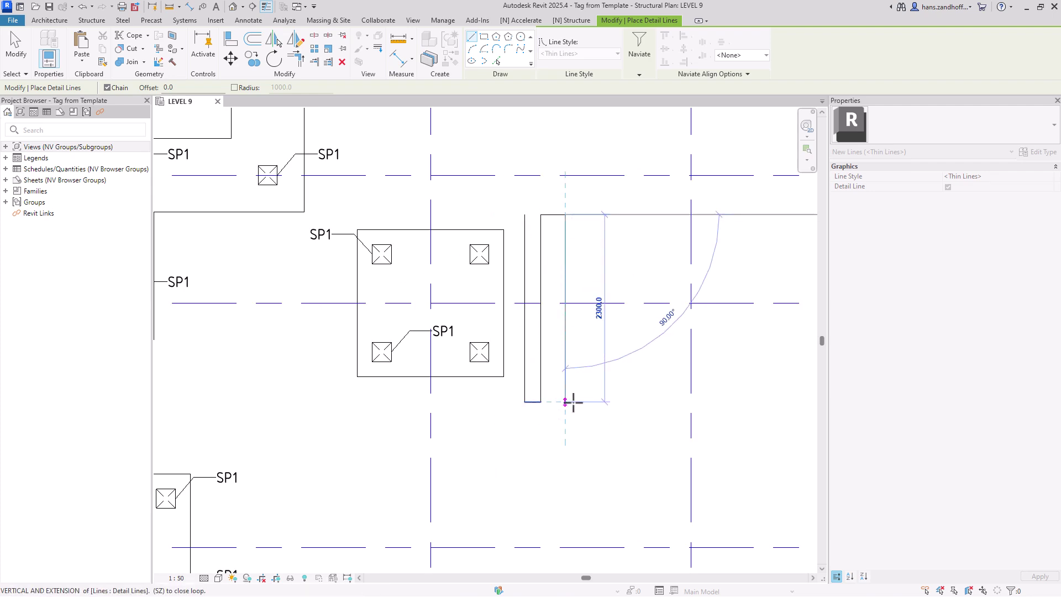
key(Escape)
key(Escape)
Run Tag from Template on LEVEL 9 again, select the untagged Concrete pile Rectangular elements from the report, and close the report.
scroll(552, 332, down, 2)
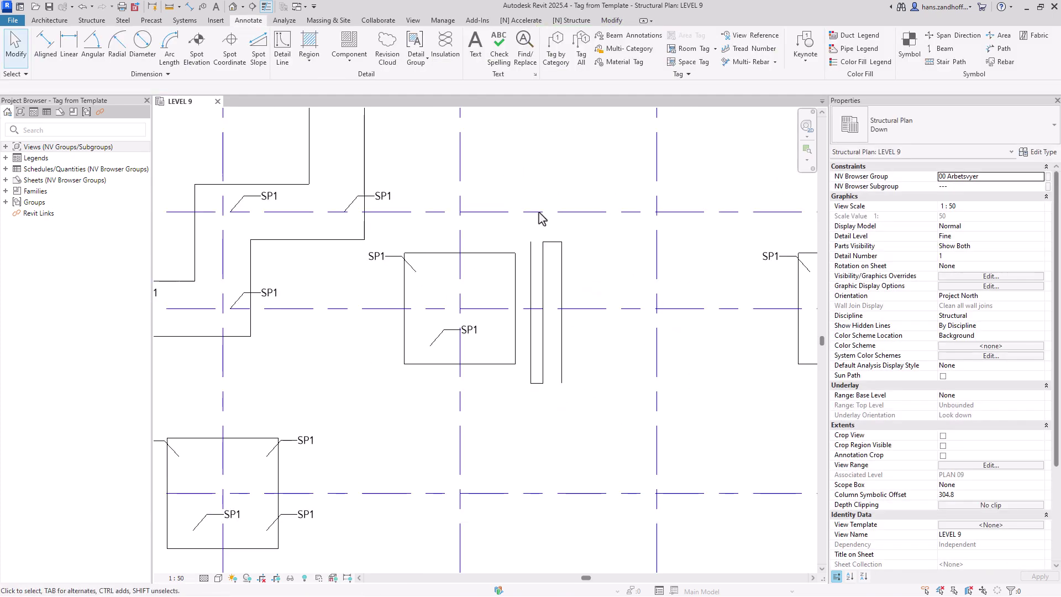
click(572, 21)
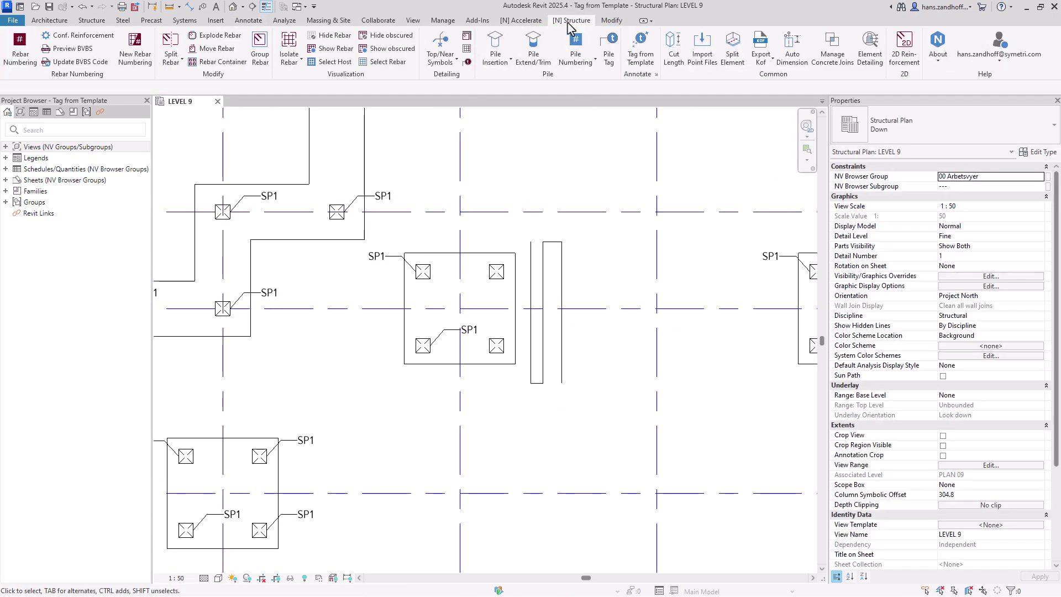
click(645, 63)
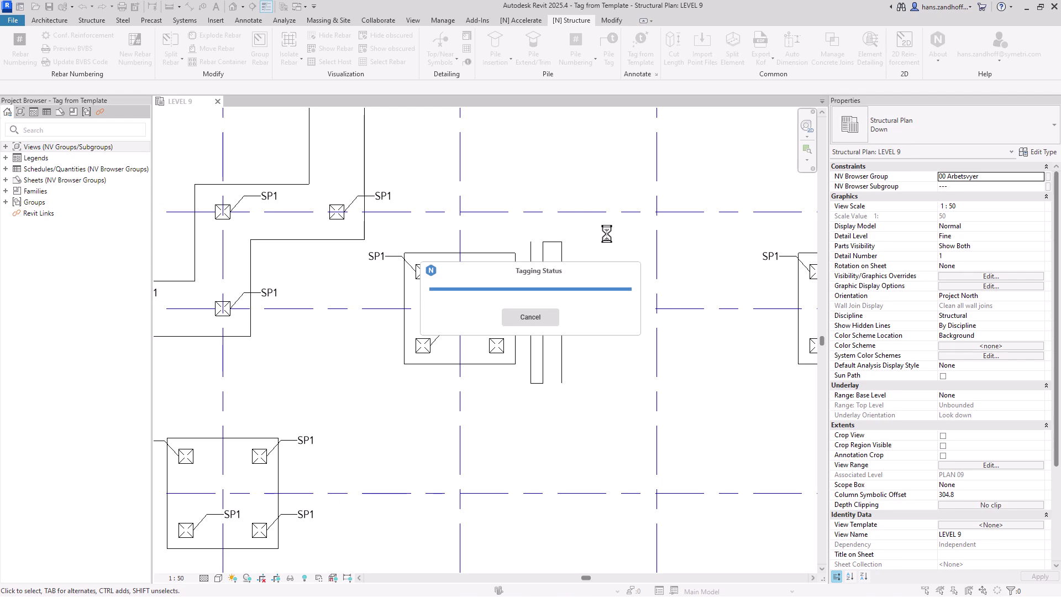
drag(606, 237, 698, 229)
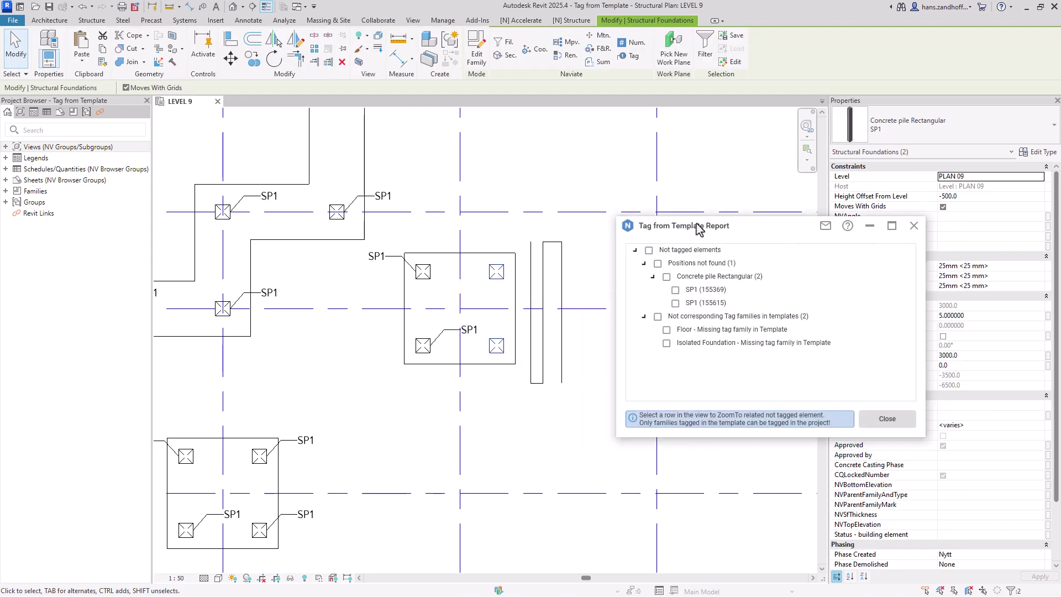
click(666, 277)
scroll(484, 232, down, 2)
middle_drag(519, 232, 471, 246)
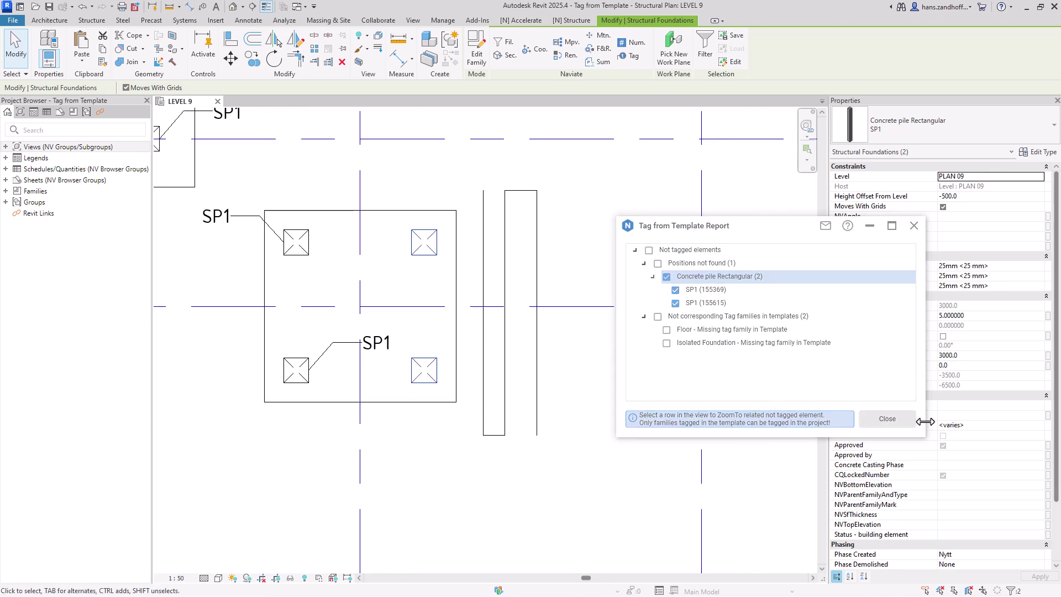
click(902, 426)
click(606, 232)
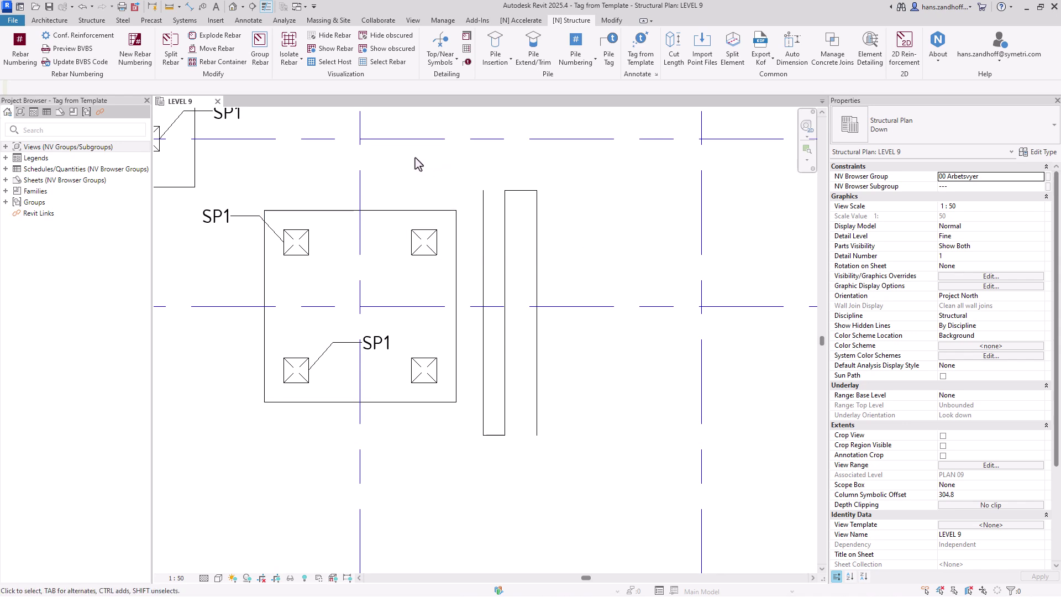
Open the Template Pile project and set NVVectorMoveTolerance to 1000 for type 2 of the TFT Pile tag holding the right-hand P028.
middle_drag(417, 220, 476, 220)
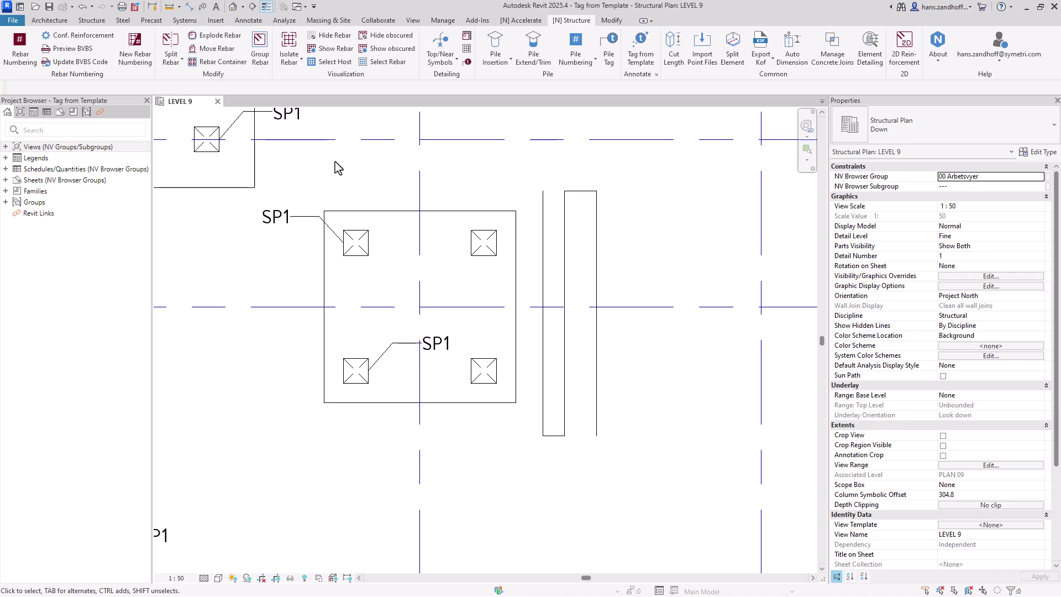
click(35, 12)
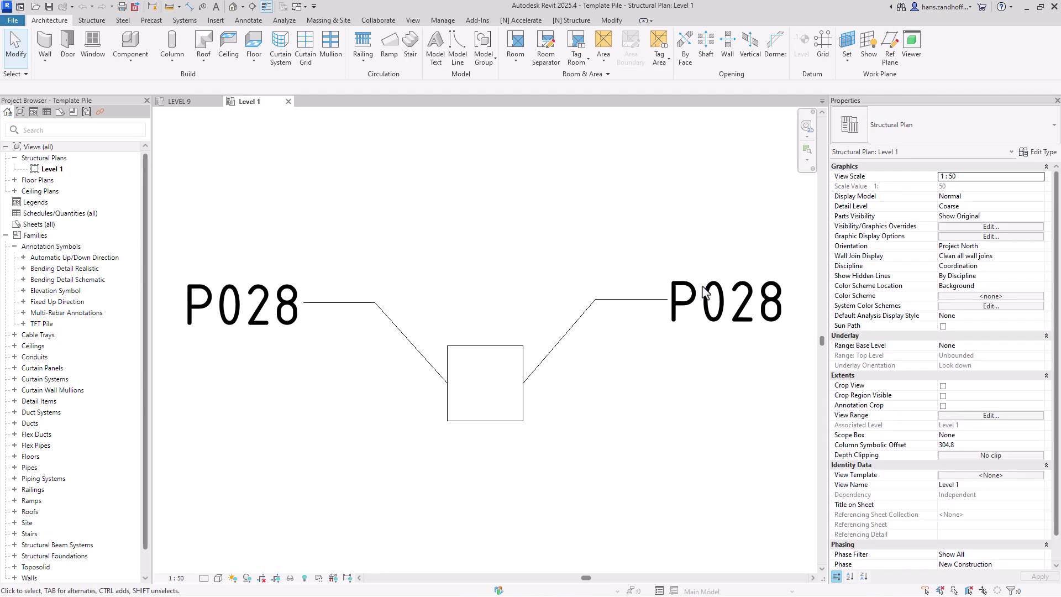
click(694, 291)
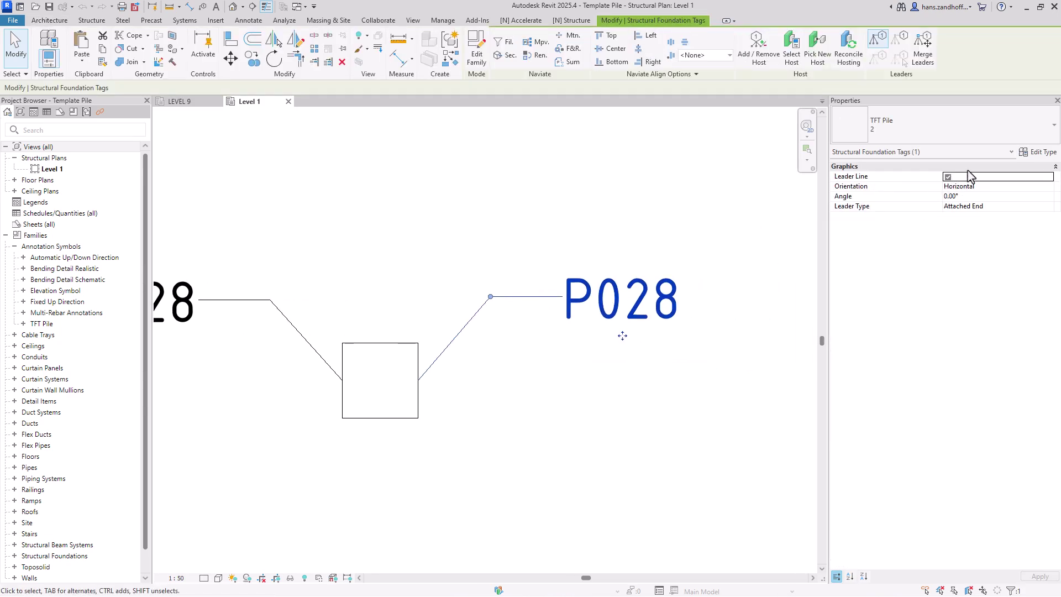
click(1039, 152)
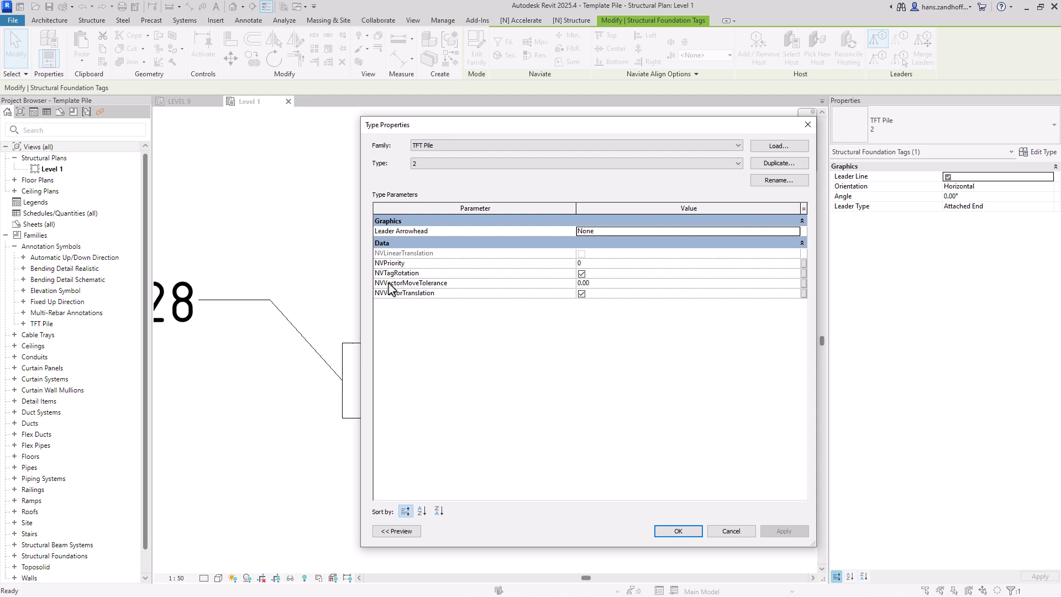
mouse_move(449, 289)
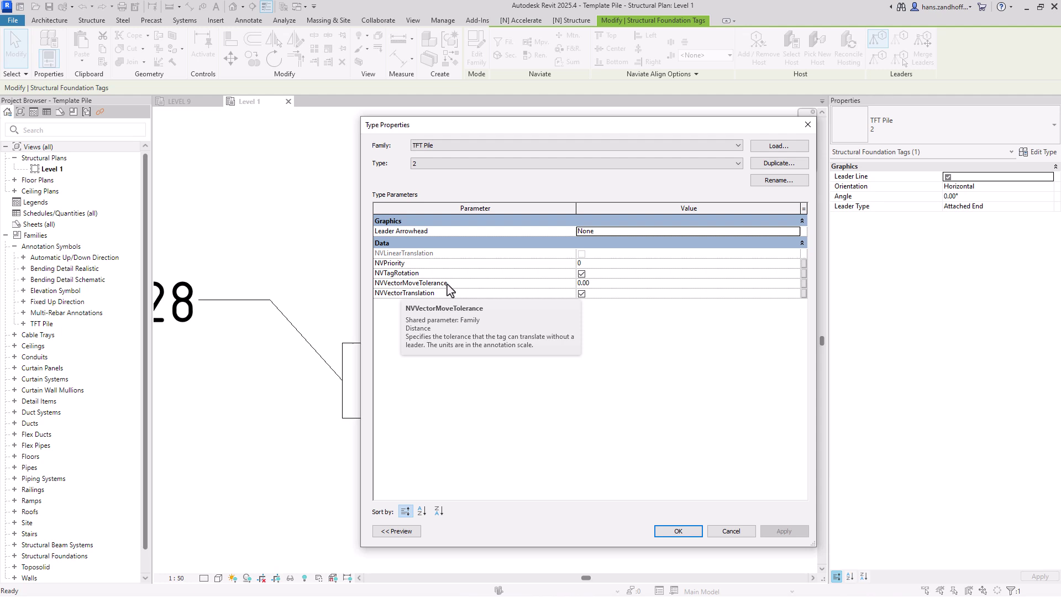
click(598, 285)
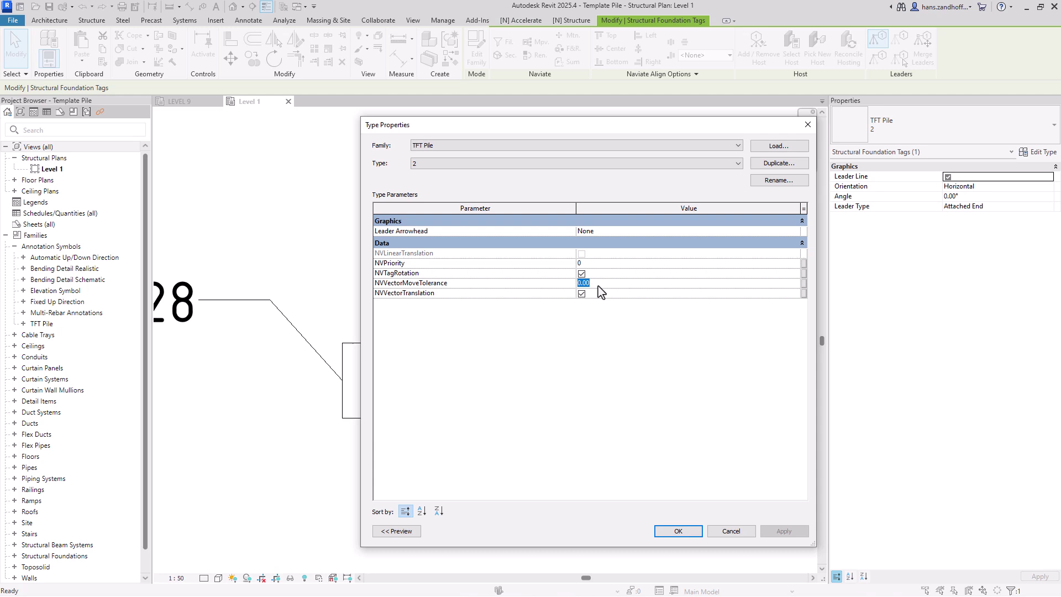
text(1000)
click(784, 530)
Compare the NVPriority and NVVectorMoveTolerance parameters of TFT Pile types 1 and 2.
click(494, 163)
click(492, 181)
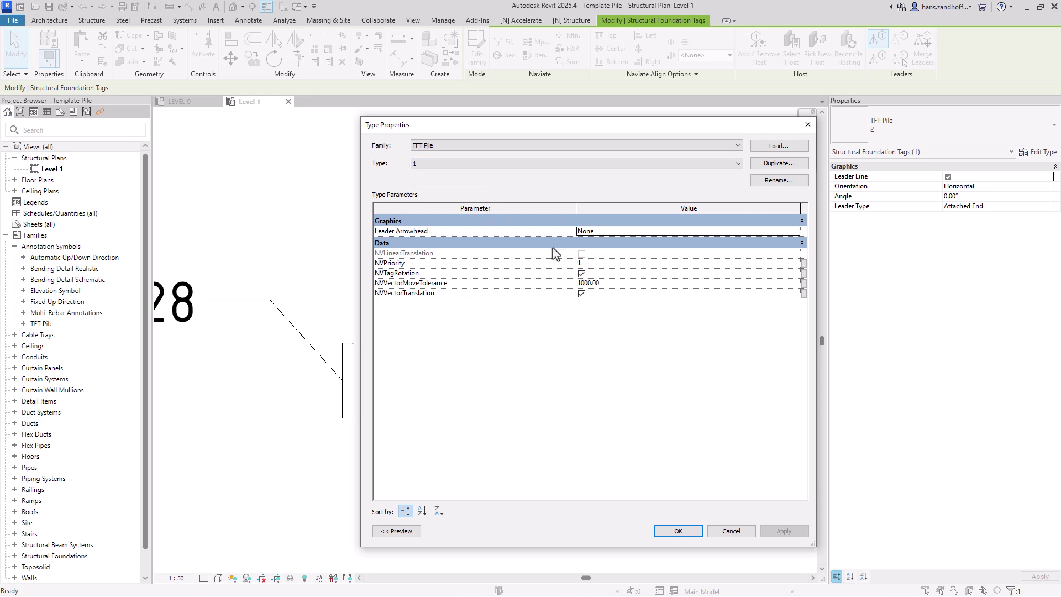
click(467, 163)
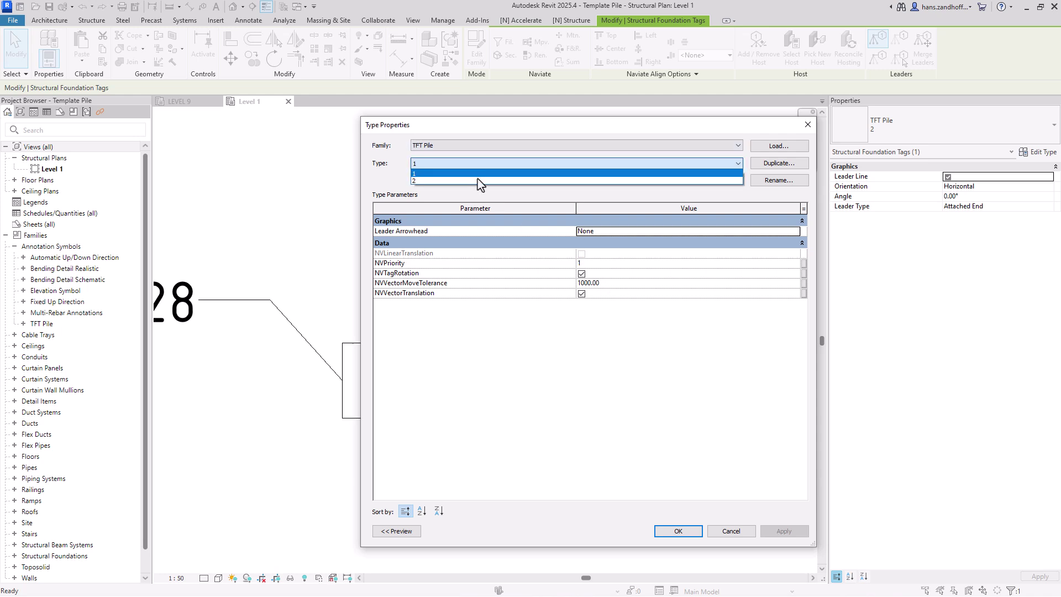
click(485, 184)
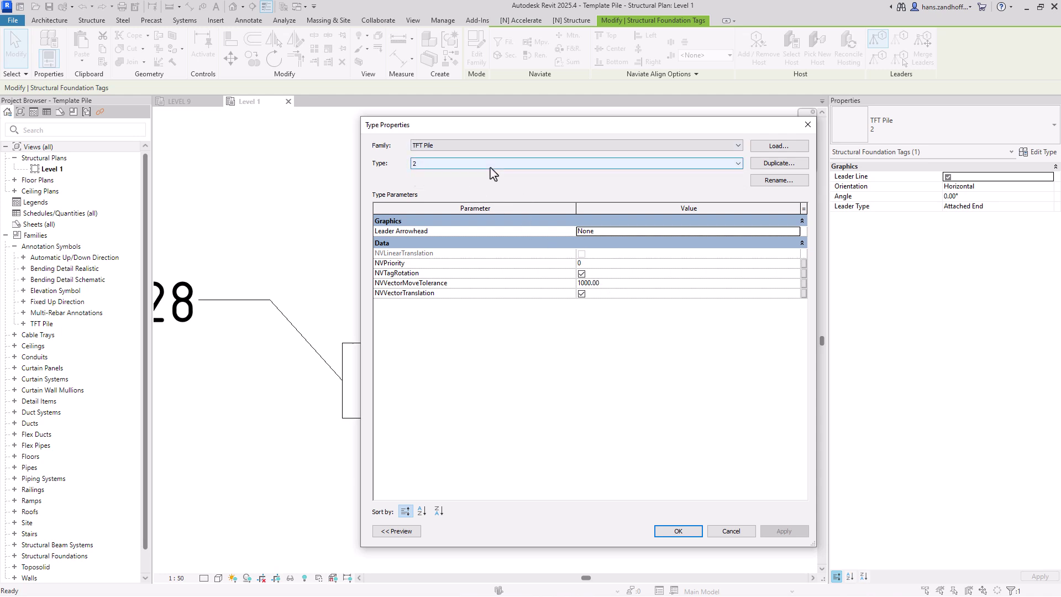
click(492, 166)
click(492, 174)
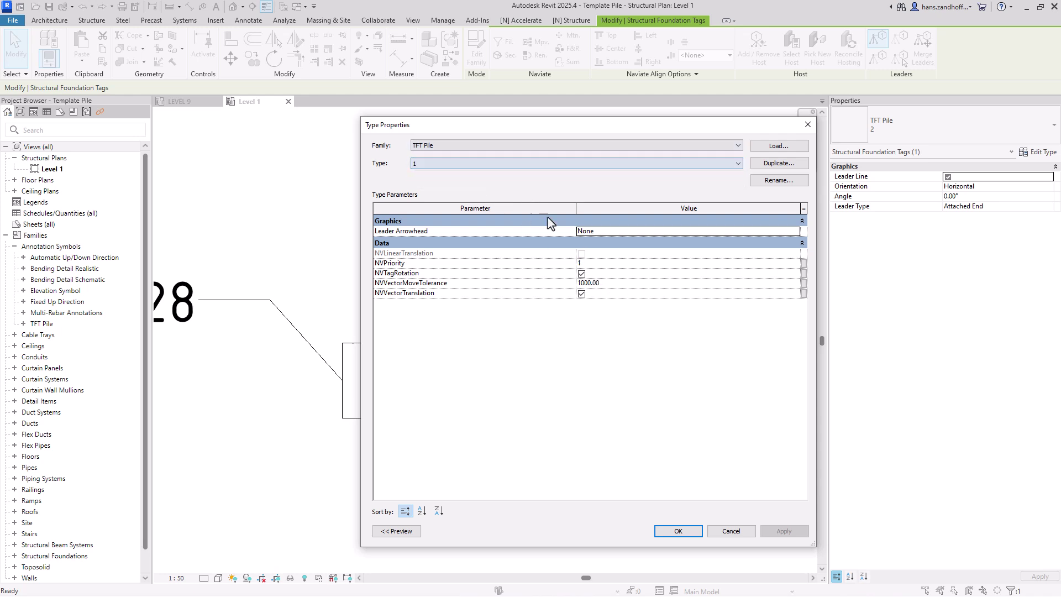
click(504, 164)
click(503, 175)
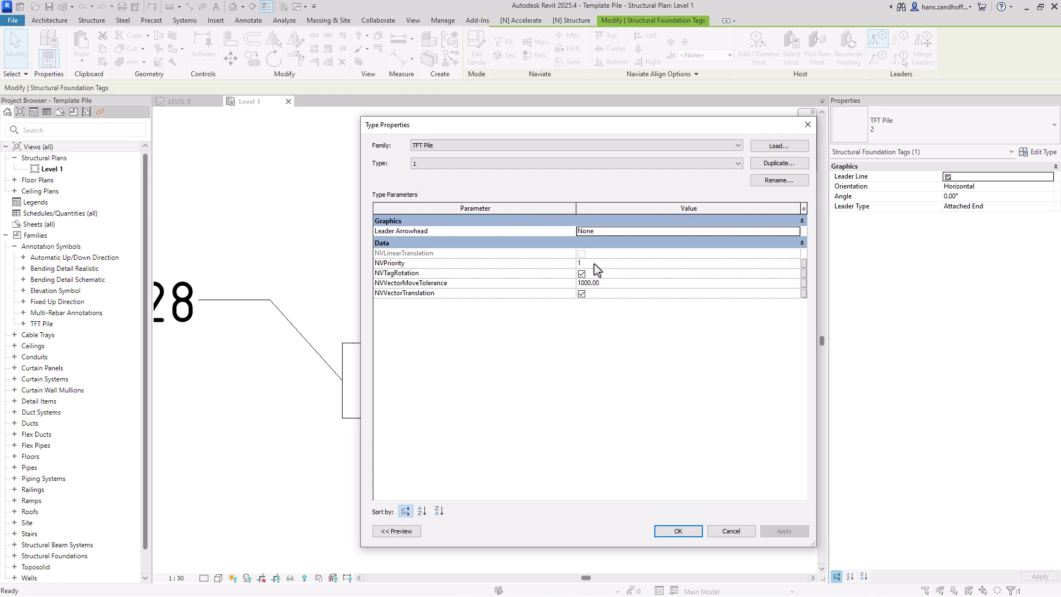
Set NVPriority to 2 for TFT Pile type 2, accept the type properties, and save the template project.
click(473, 164)
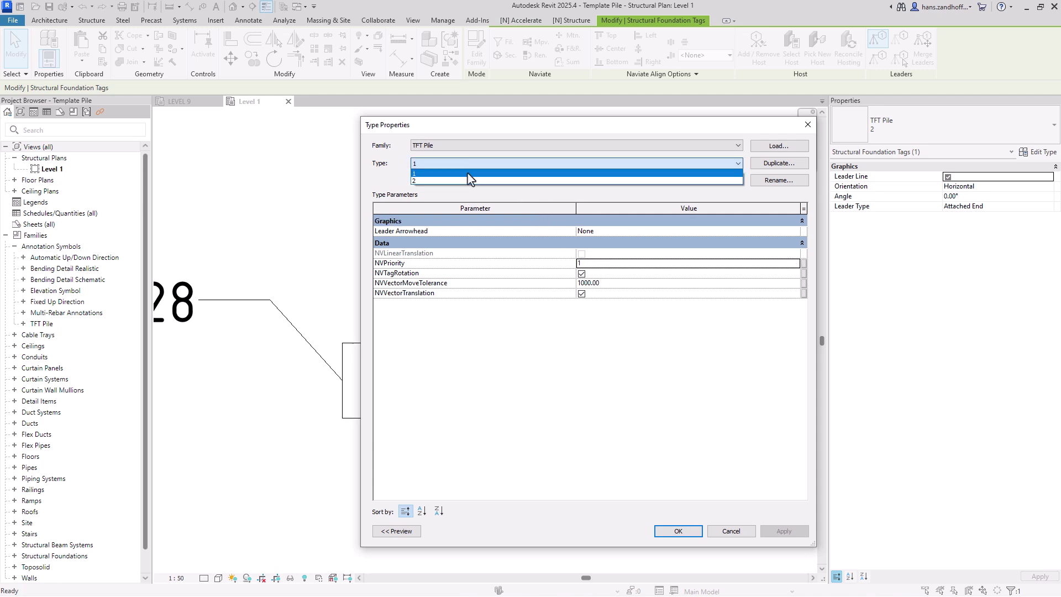
click(470, 180)
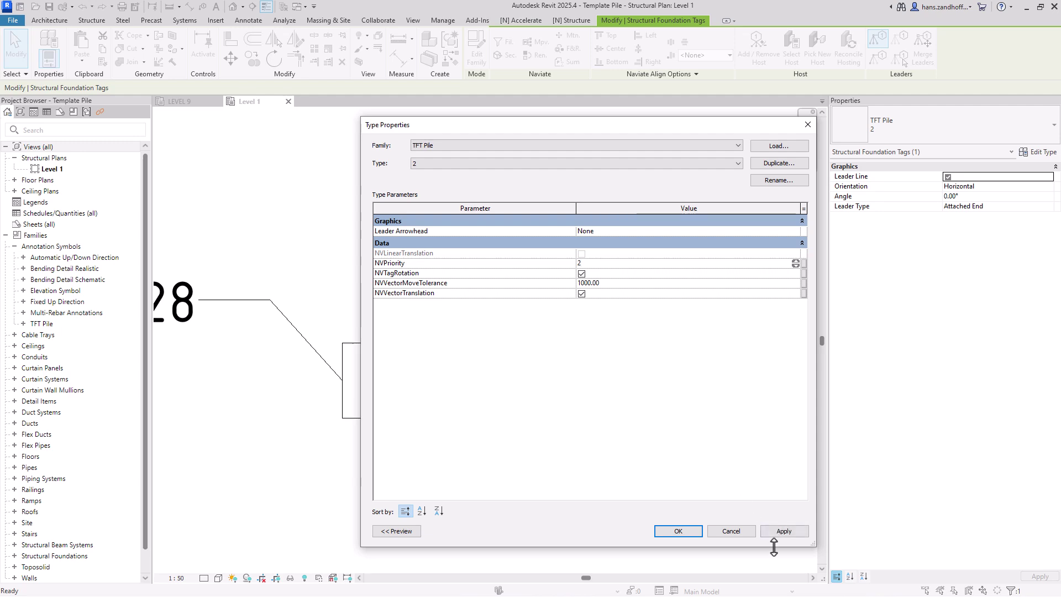
click(783, 531)
click(486, 163)
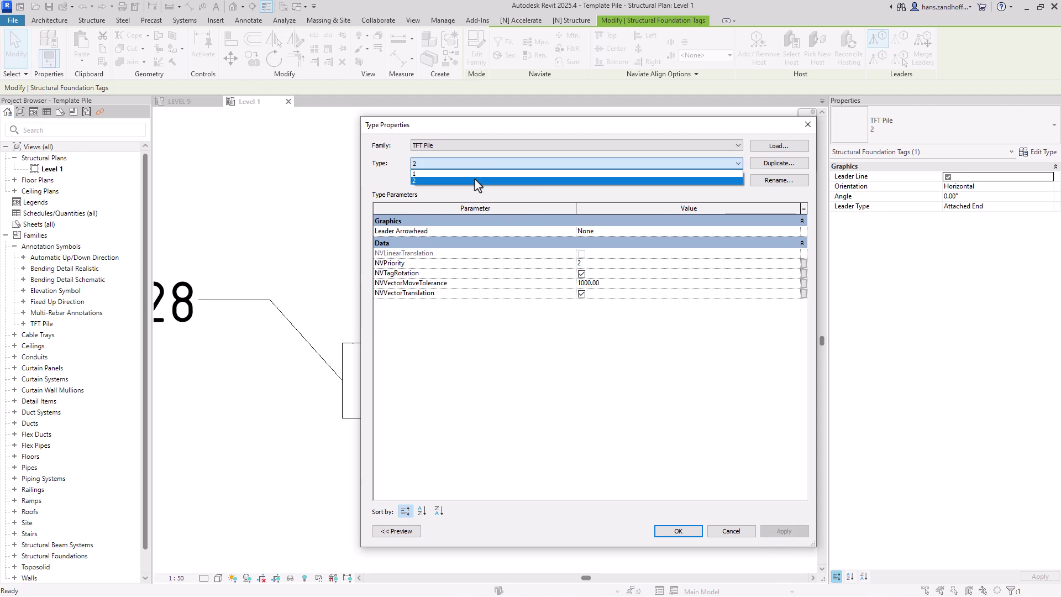
click(476, 174)
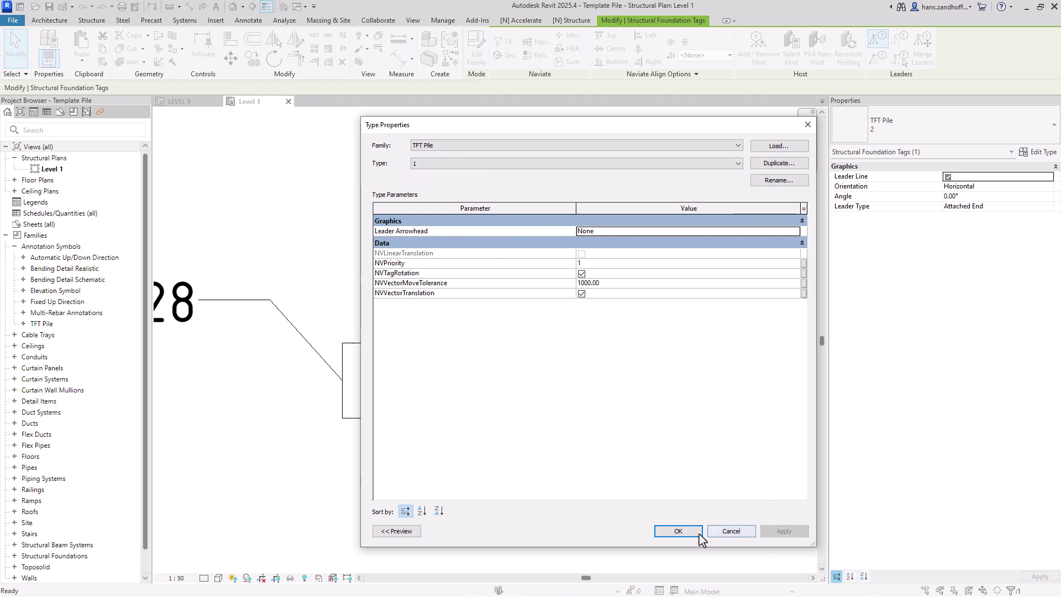
click(678, 531)
click(483, 177)
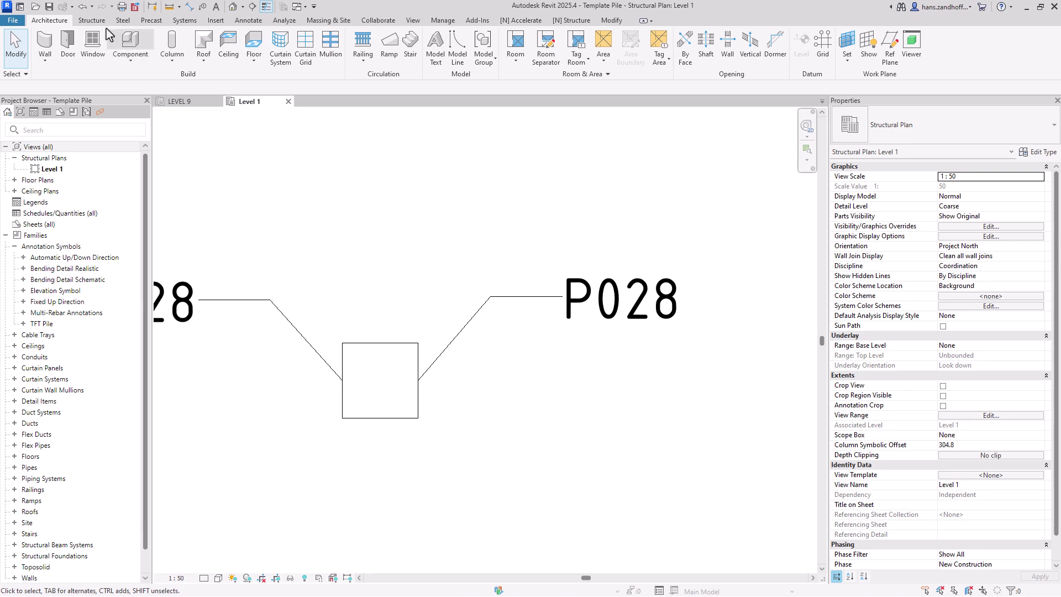
click(48, 7)
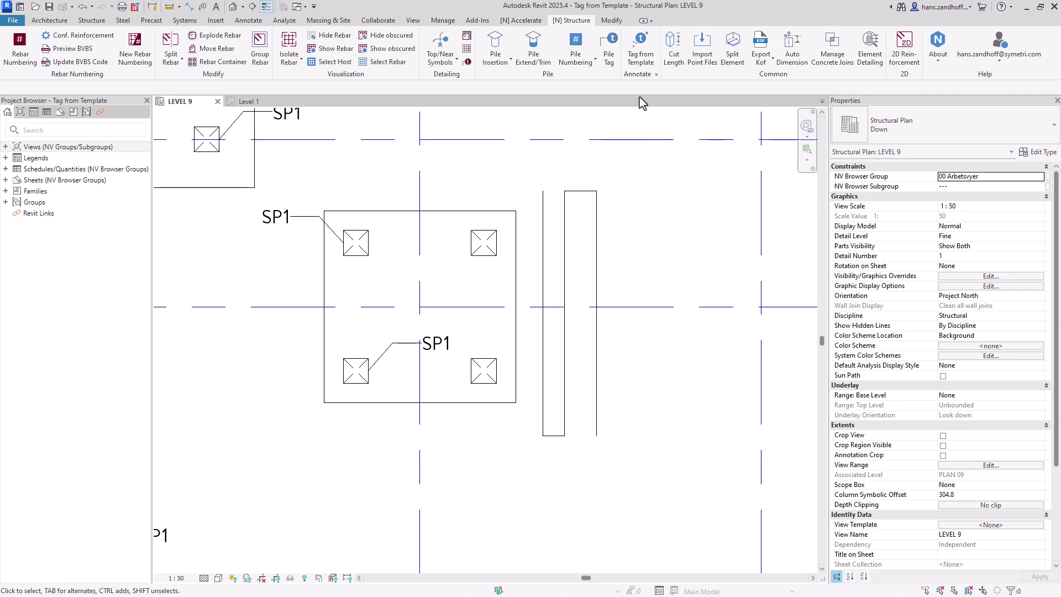
Run Tag from Template on LEVEL 9 in the Tag from Template project and close the report.
click(640, 49)
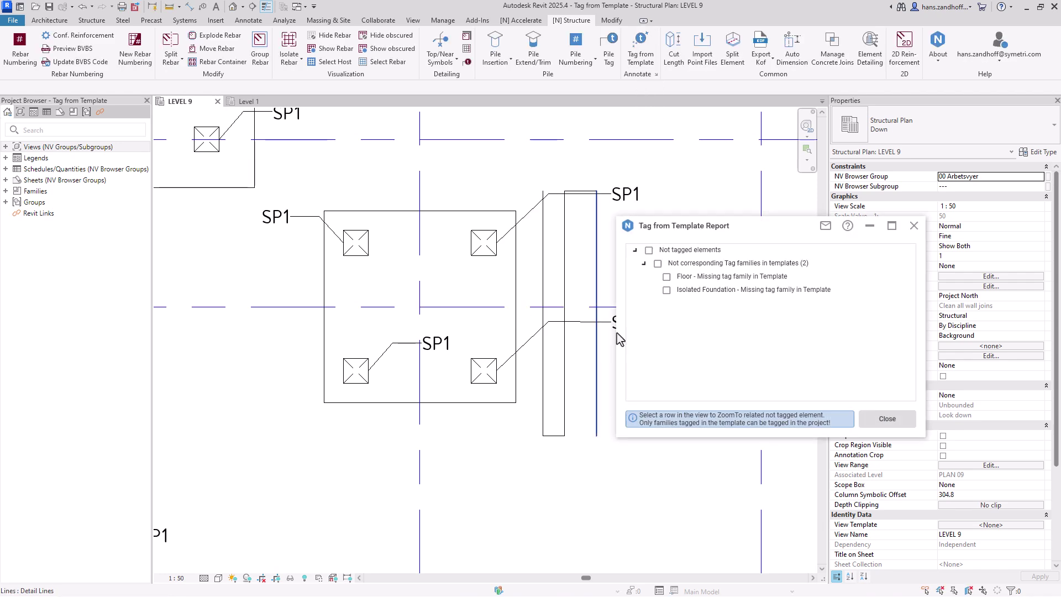
click(891, 423)
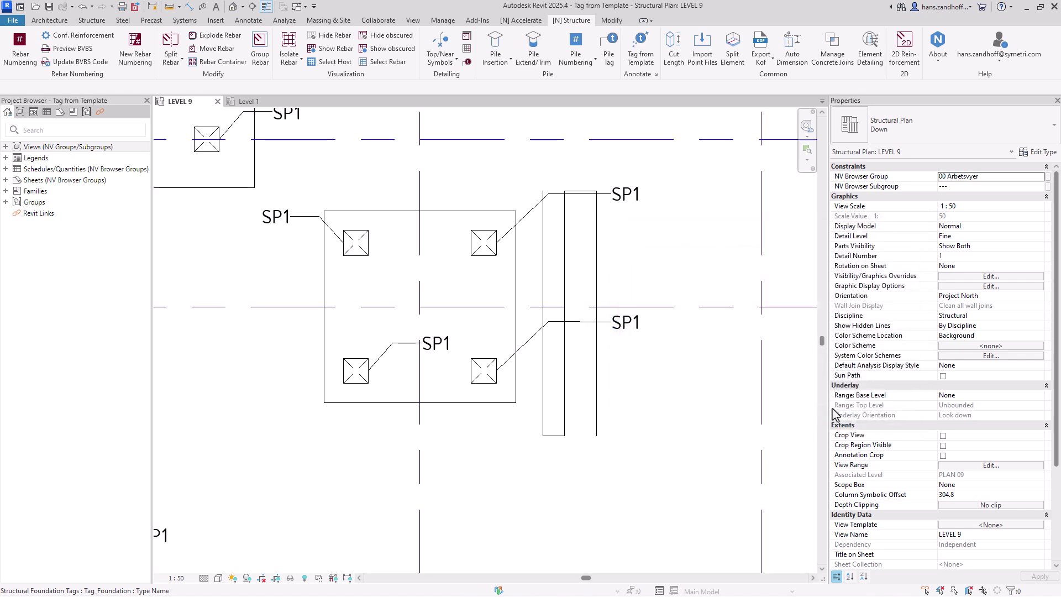
middle_drag(663, 390, 627, 413)
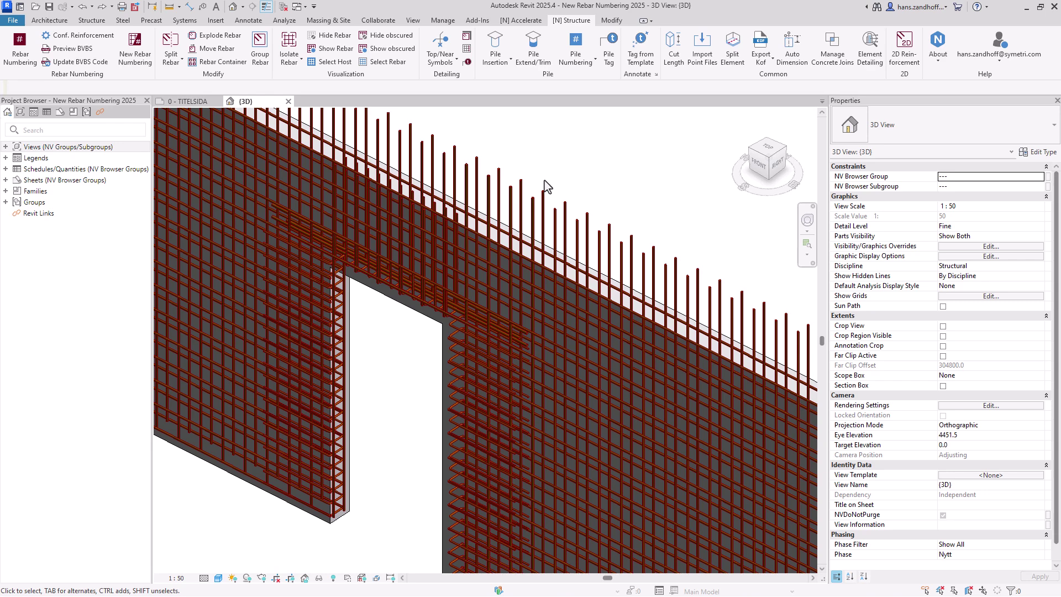
Compare the Wall partition's rebars with the snapshot in New Rebar Numbering and mark rebar 201 with change A.
click(149, 53)
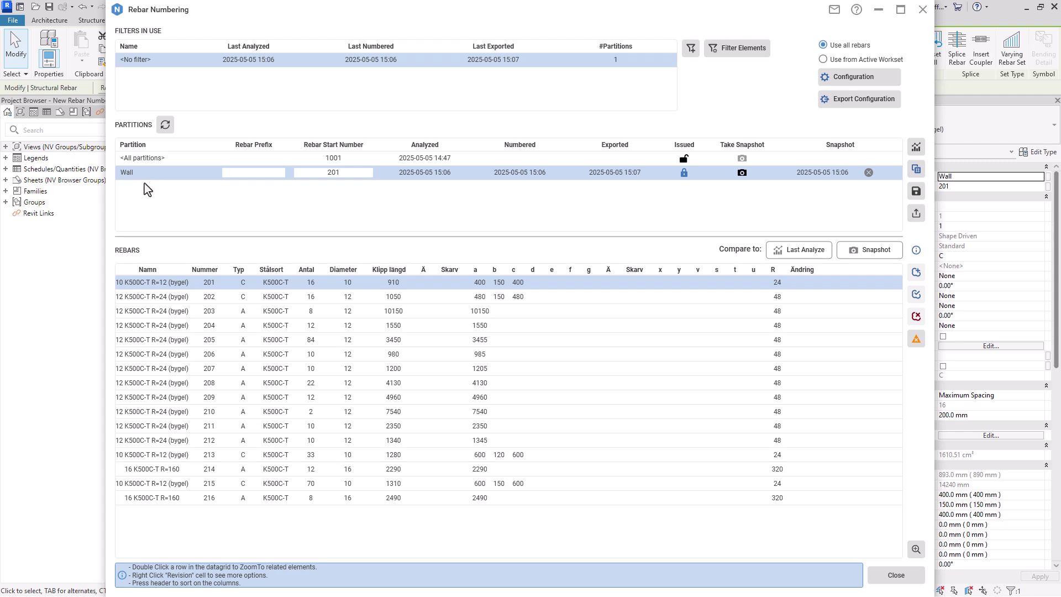
click(857, 255)
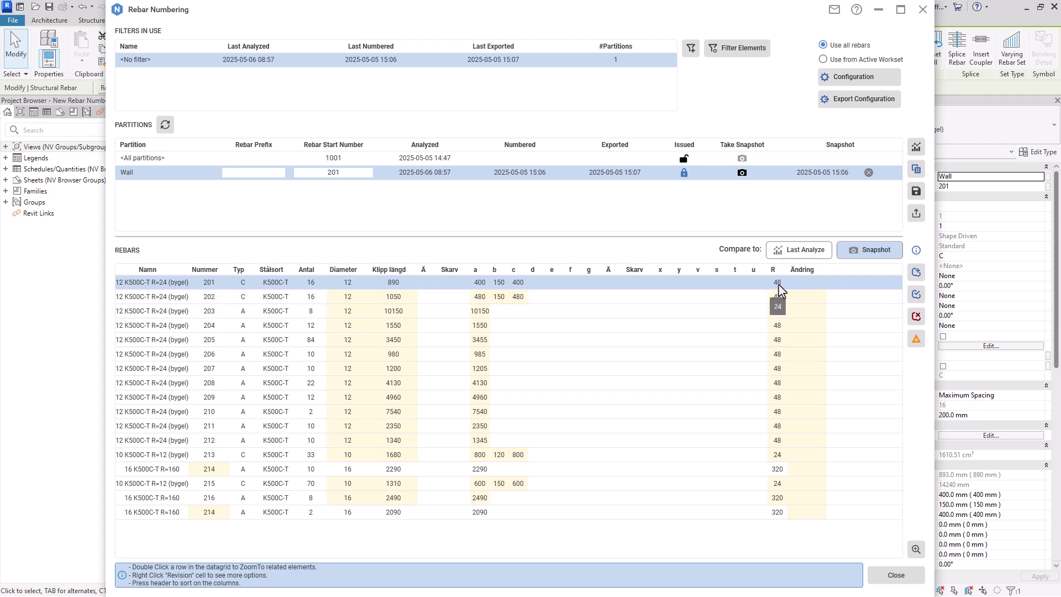
click(808, 284)
click(917, 297)
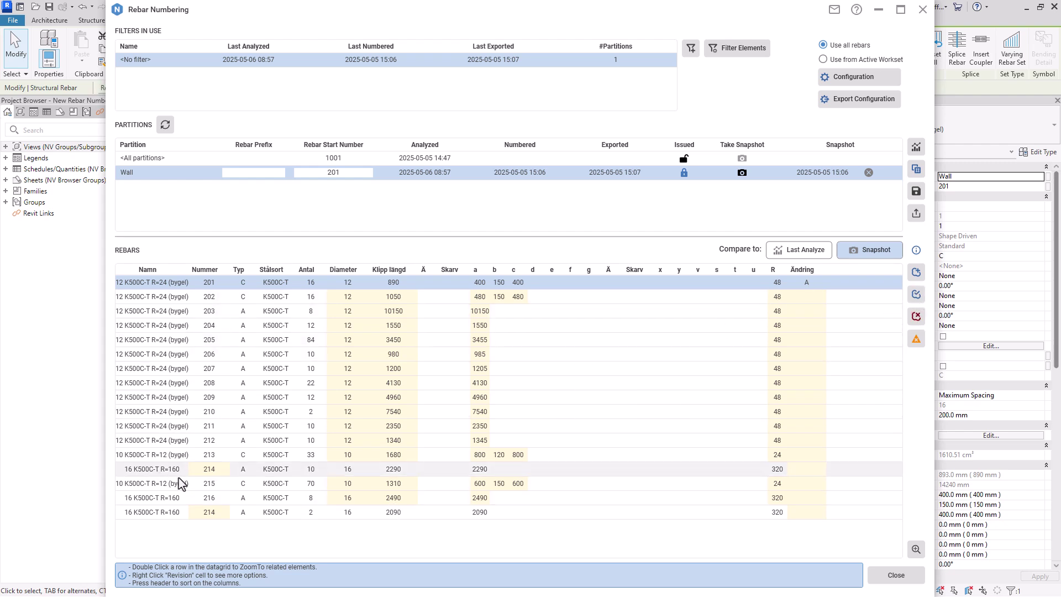
Renumber the 2090 mm long rebar as 217 and mark the 2290 mm long rebar 214 with change A.
click(220, 514)
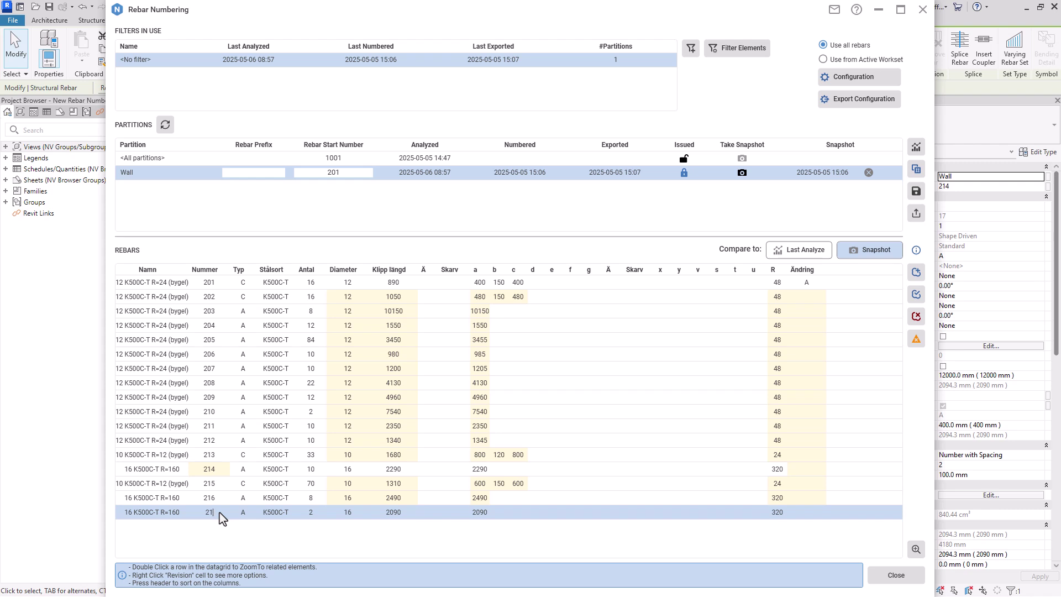
text(7)
key(Return)
click(806, 469)
text(a)
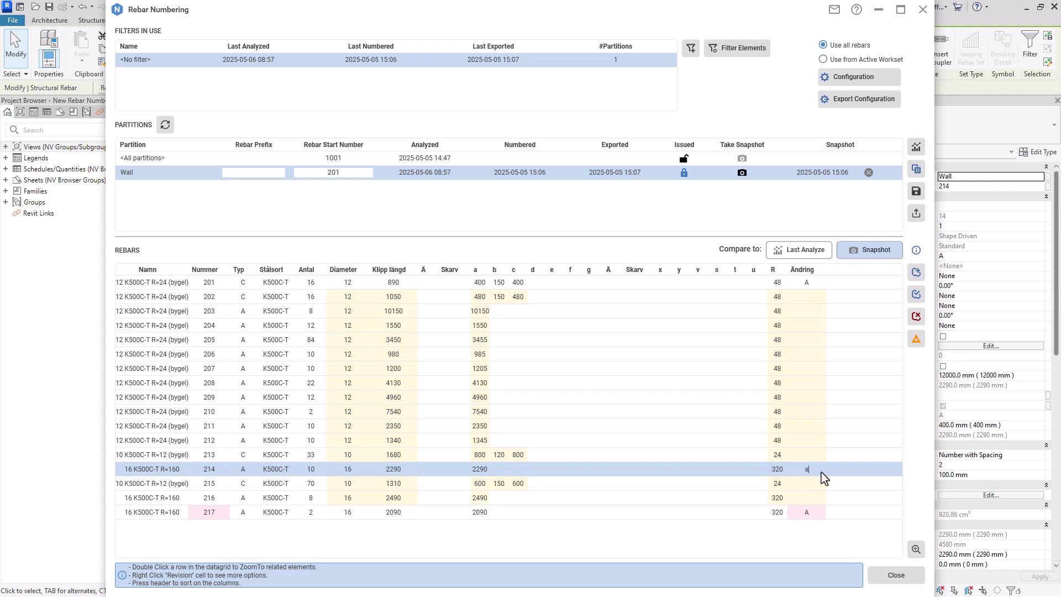
key(Return)
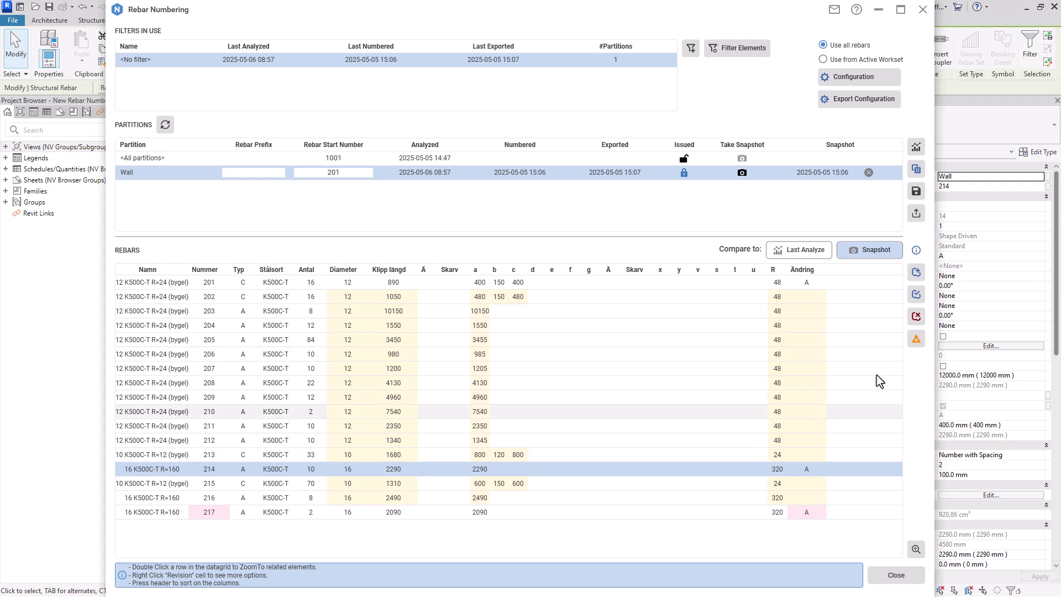
Assign number 217 to the 2090 mm long rebar again and save the Wall partition's numbering.
click(915, 297)
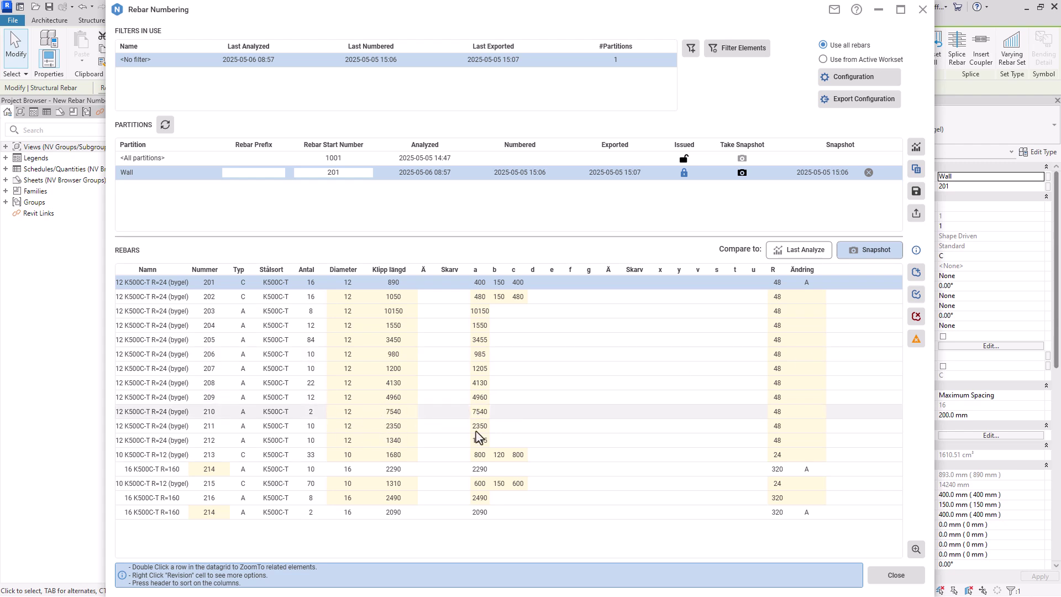
click(917, 341)
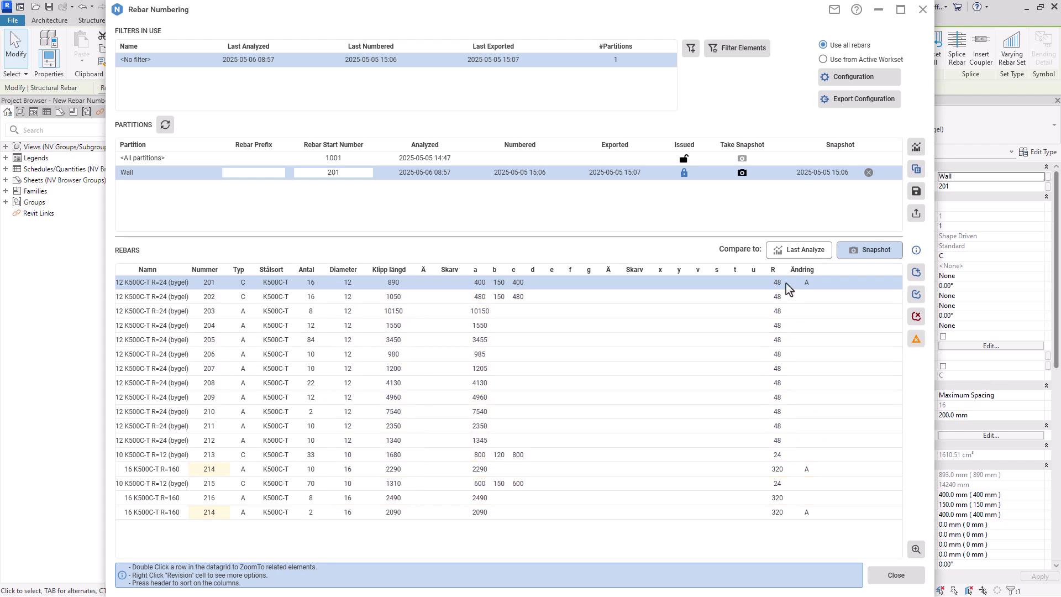
click(212, 513)
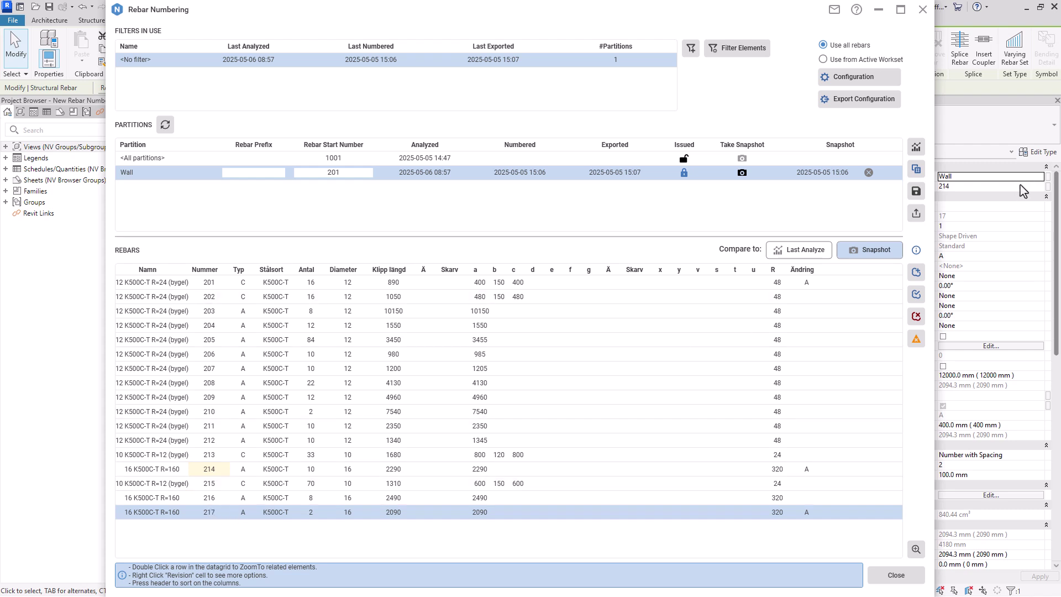
click(917, 192)
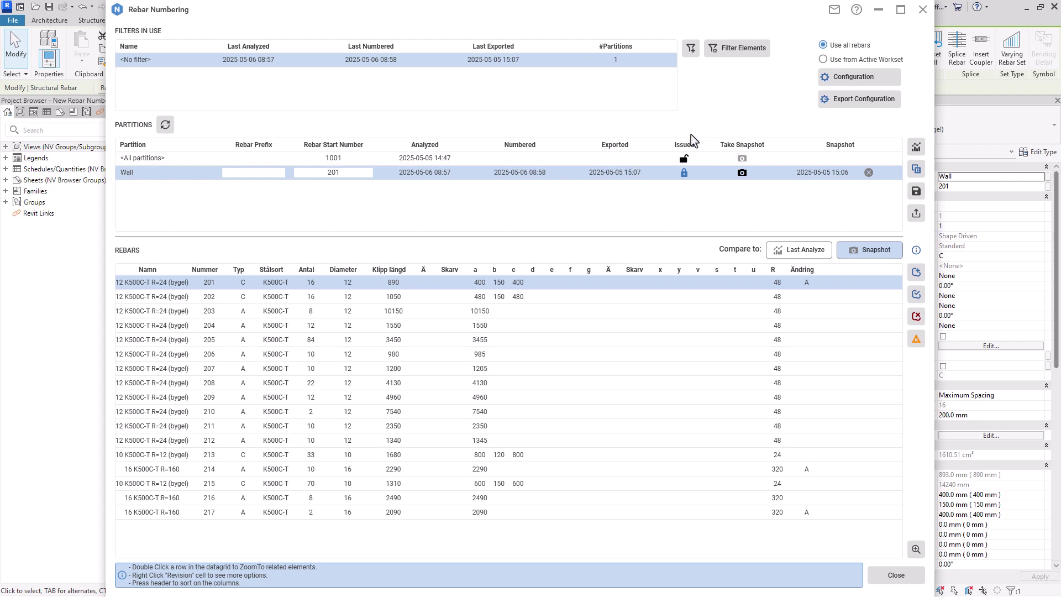
Open the export configuration of Rebar Numbering.
click(864, 105)
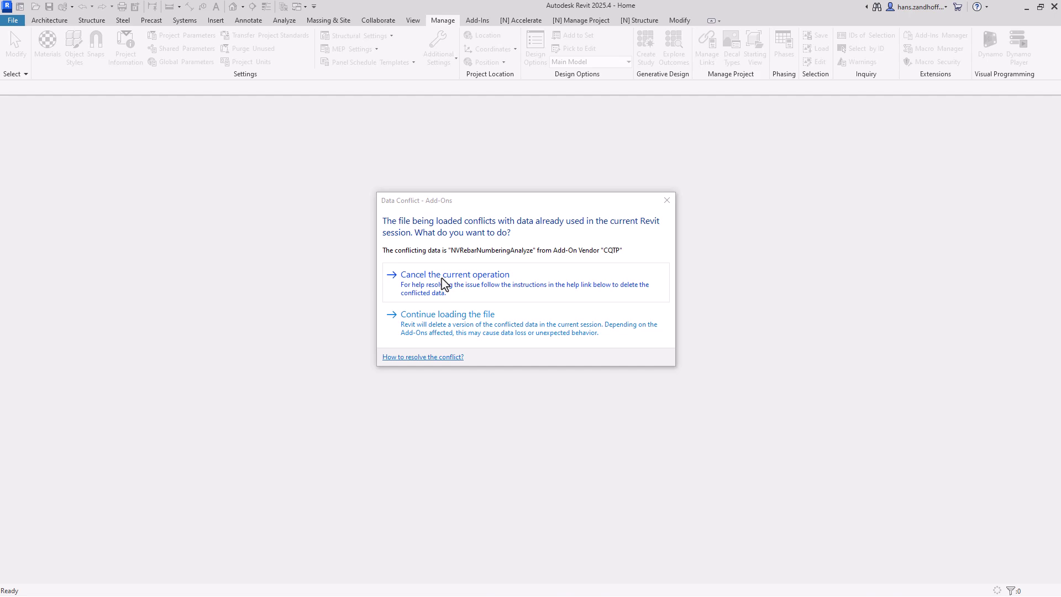
Cancel loading the file whose NVRebarNumberingAnalyze data conflicts with the current session.
click(443, 282)
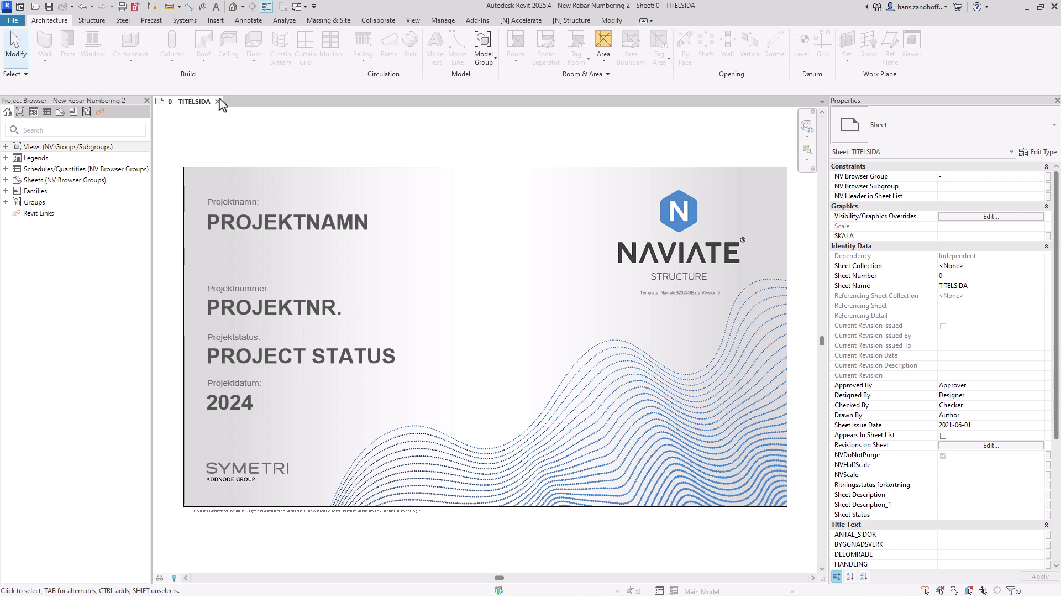
Update the Naviate schemas in the New Rebar Numbering 2 project to the latest version and save the file.
click(505, 22)
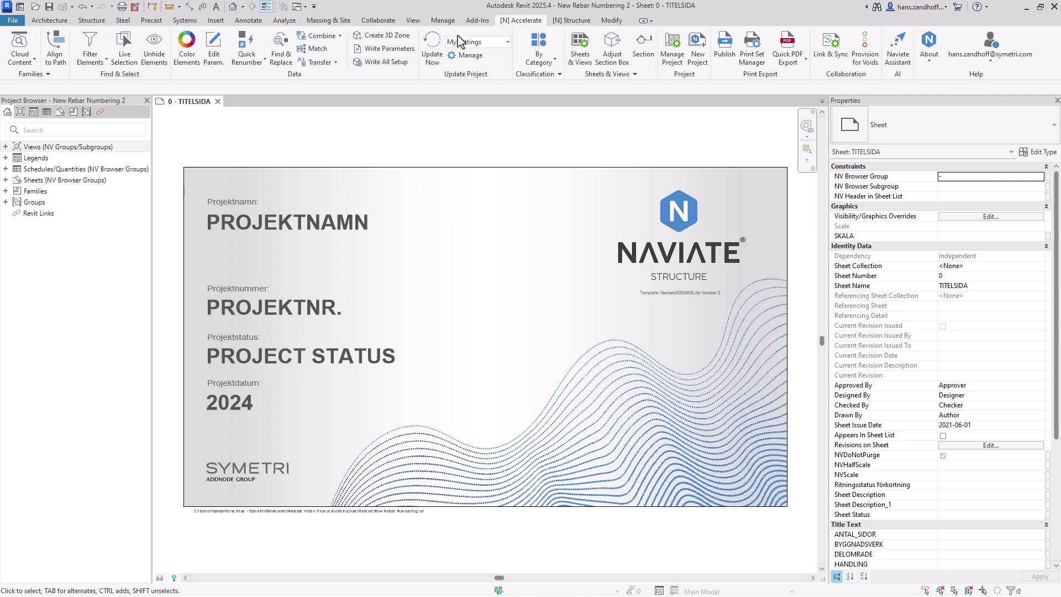
click(671, 47)
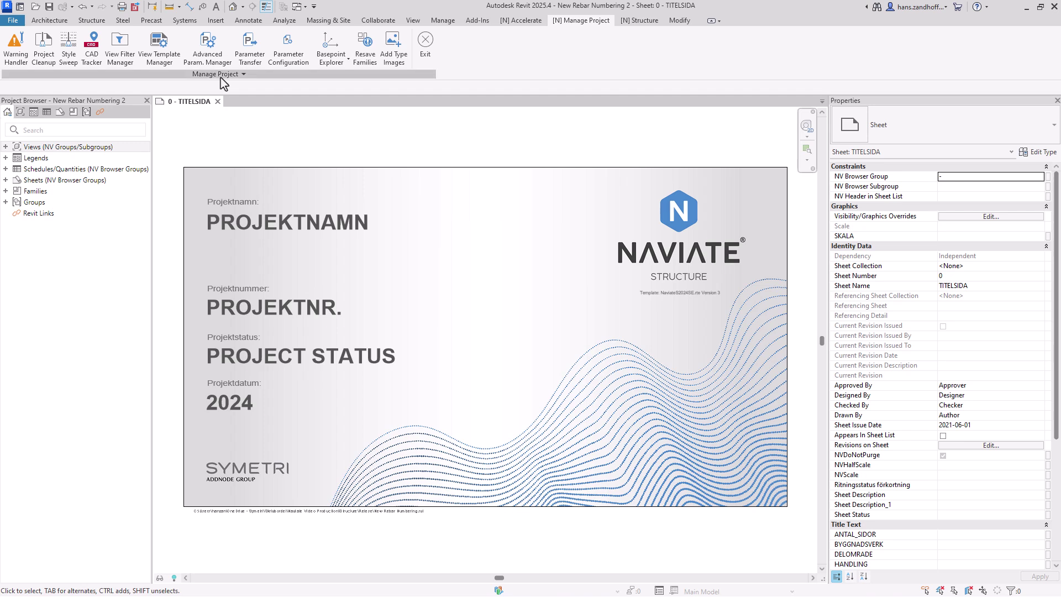
click(223, 82)
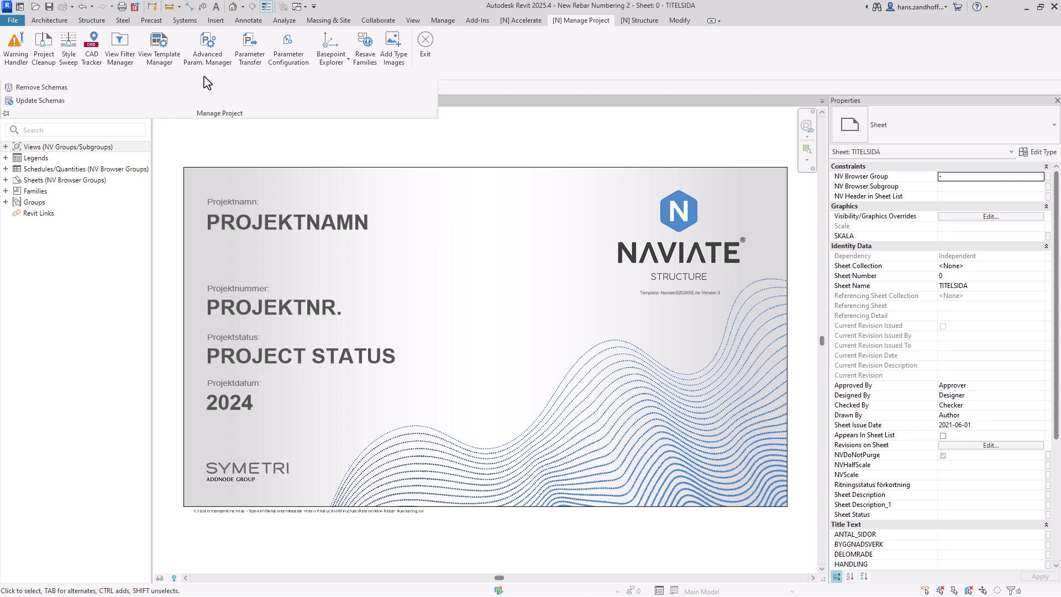
click(34, 103)
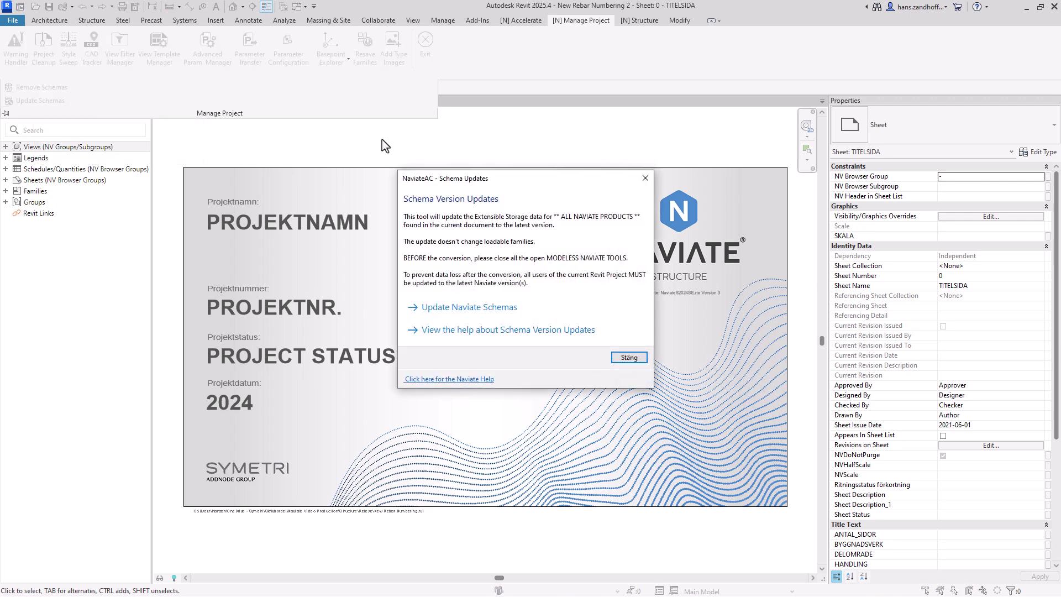
click(494, 312)
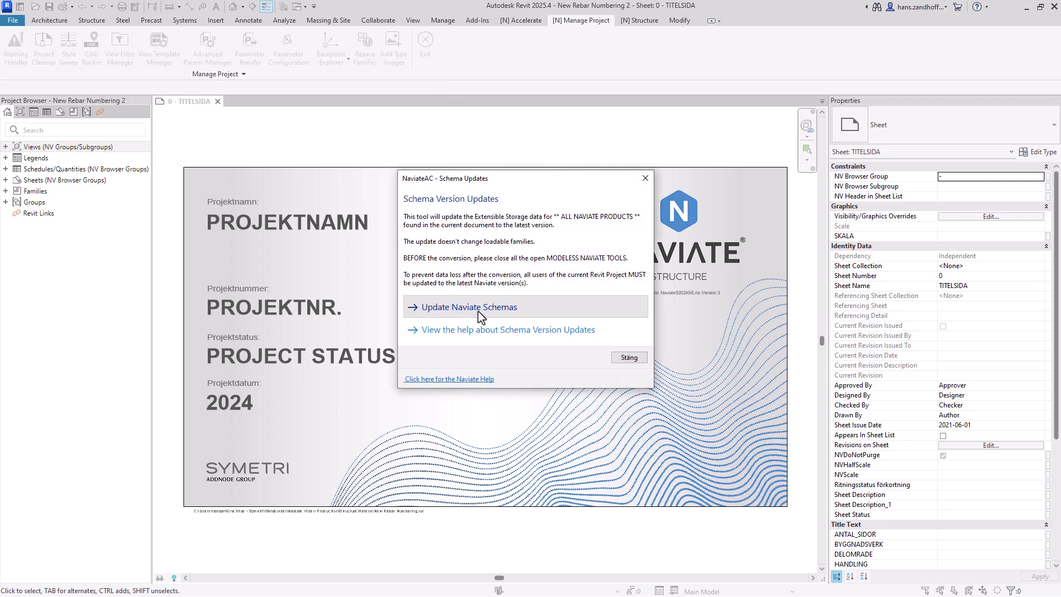
click(597, 304)
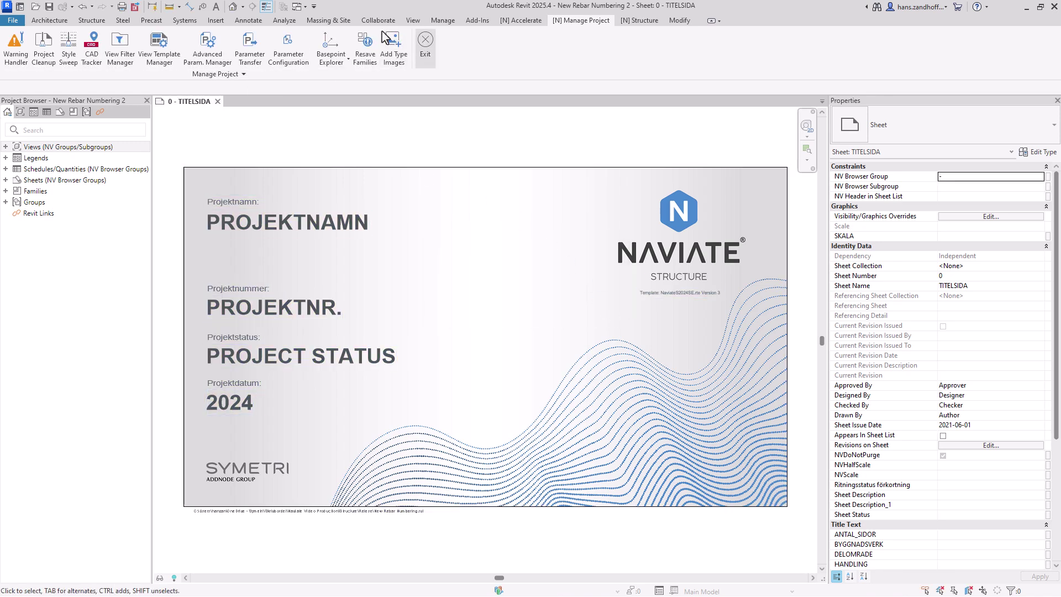
click(49, 7)
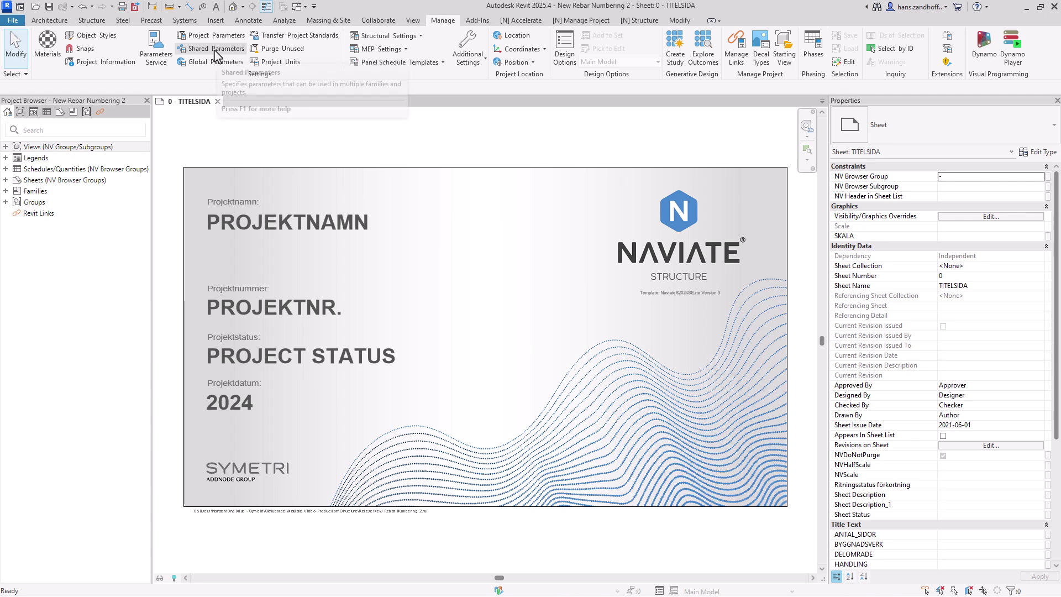
Purge only the six unused Extensible Storage Schemas from the project, leaving all other items unchecked, and save the file.
click(283, 49)
click(636, 123)
scroll(536, 244, down, 7)
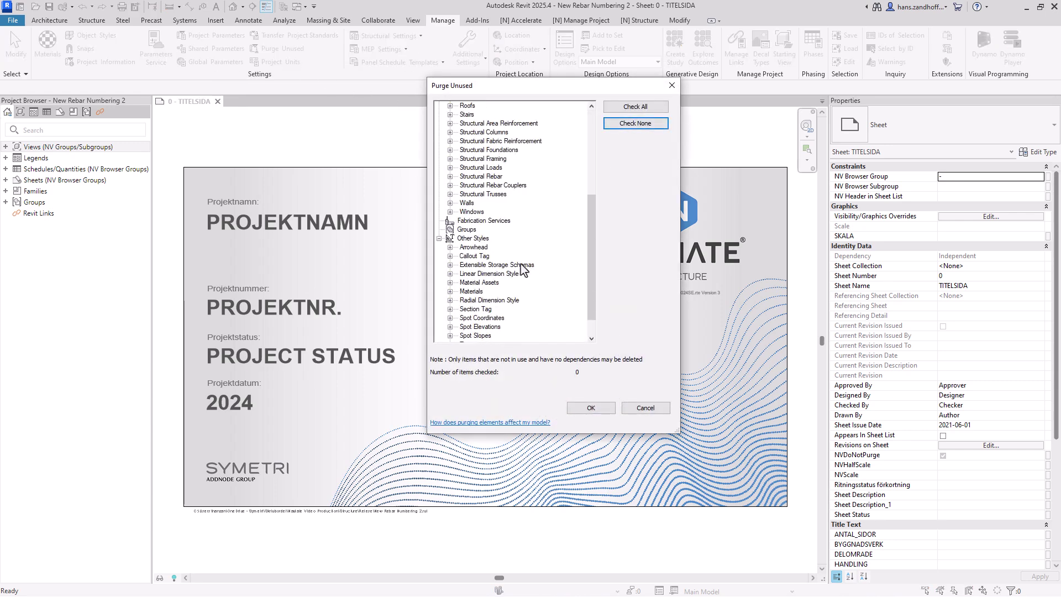
click(450, 238)
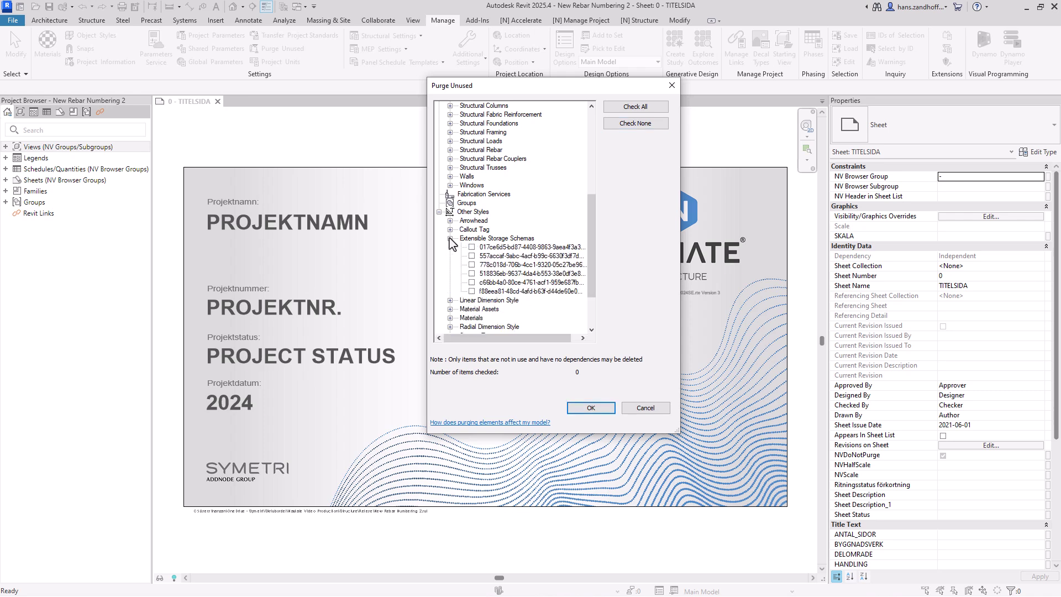
click(472, 247)
click(471, 256)
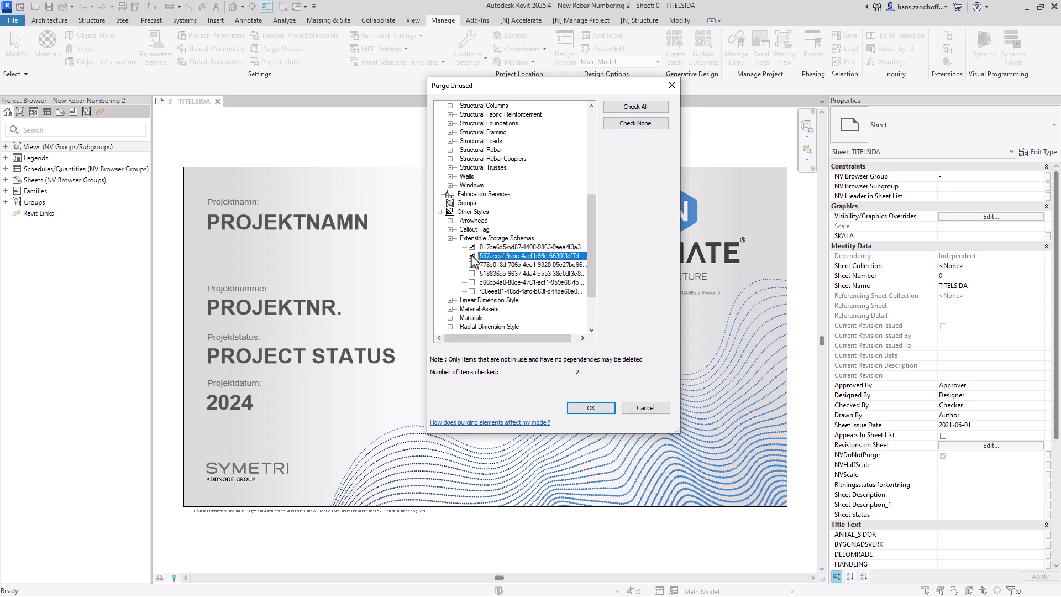
click(472, 265)
click(471, 273)
click(471, 282)
click(472, 291)
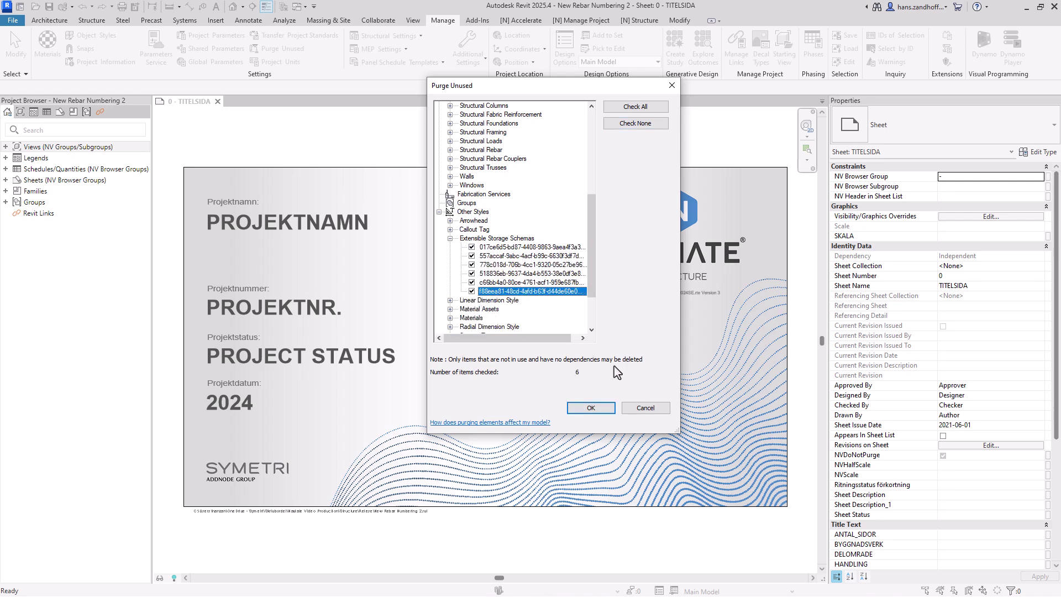
click(591, 408)
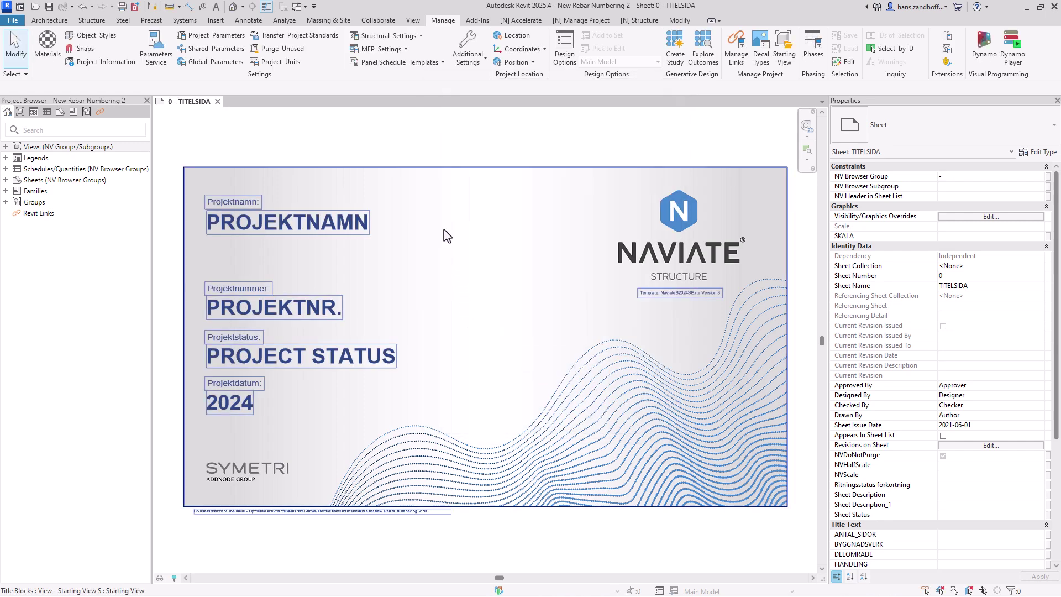
click(48, 7)
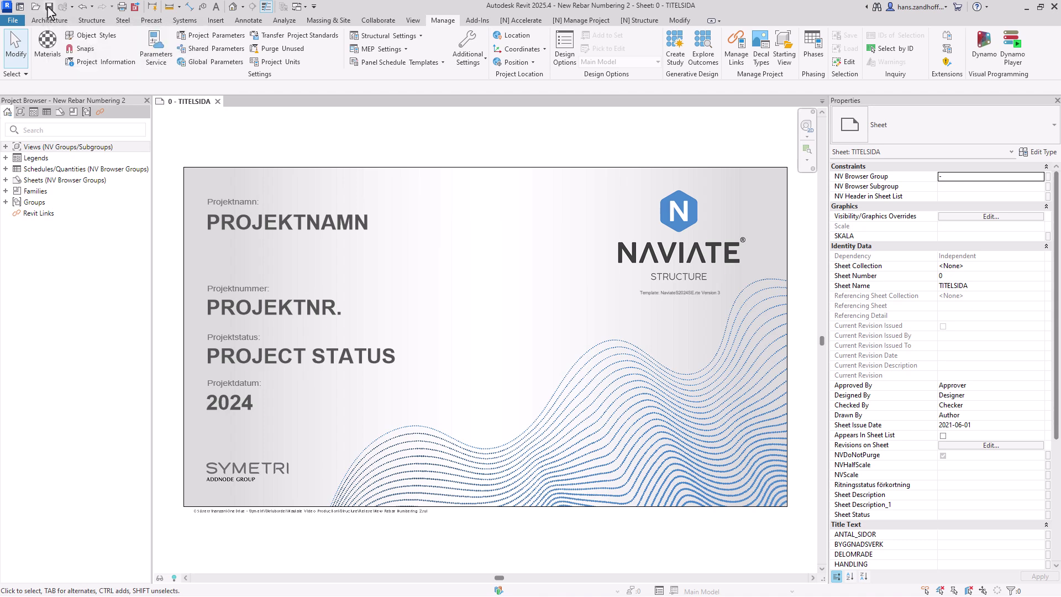